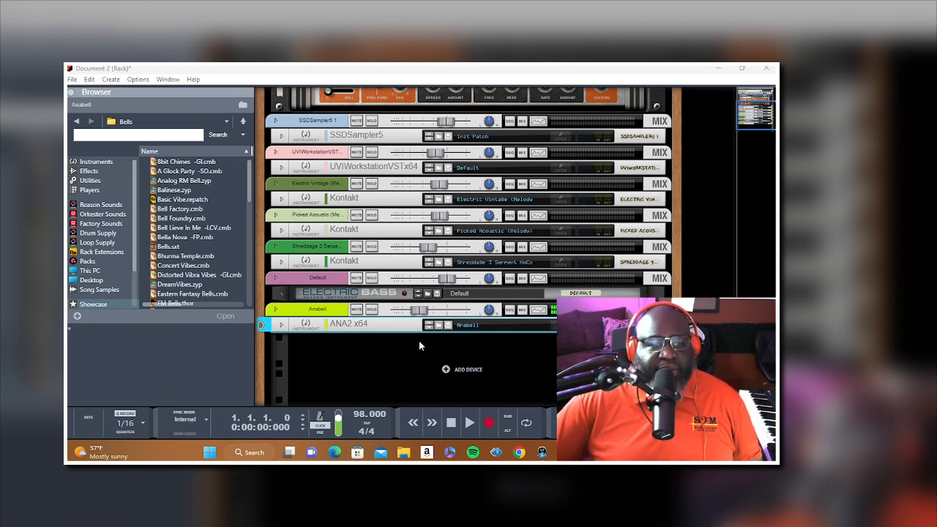
# Step: Switch to the Document 2 sequencer window and select the UVIWorkstationVSTx64 1 track for recording
pyautogui.moveTo(611, 452)
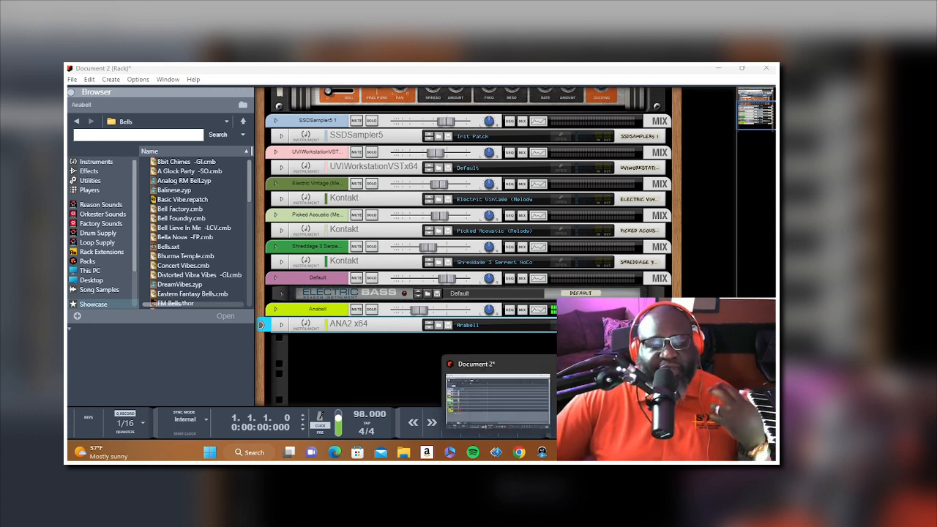
pyautogui.click(520, 410)
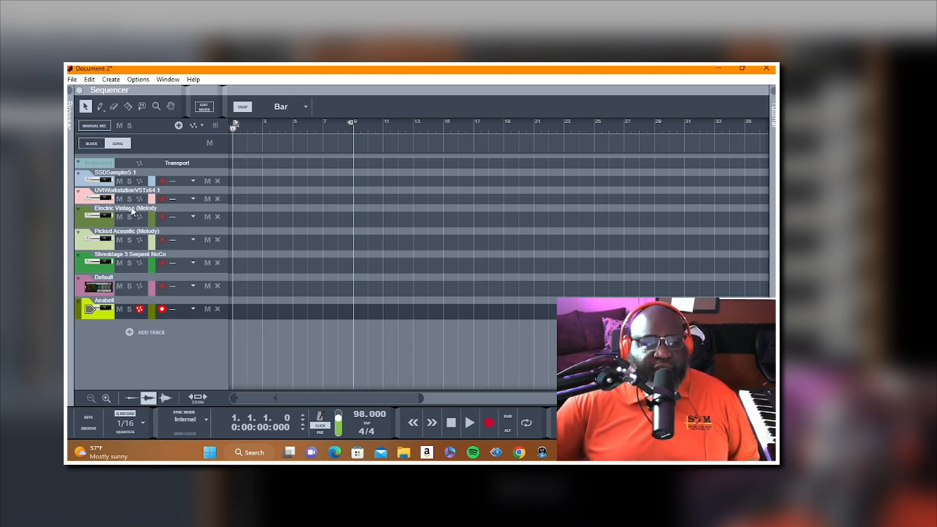
pyautogui.click(107, 199)
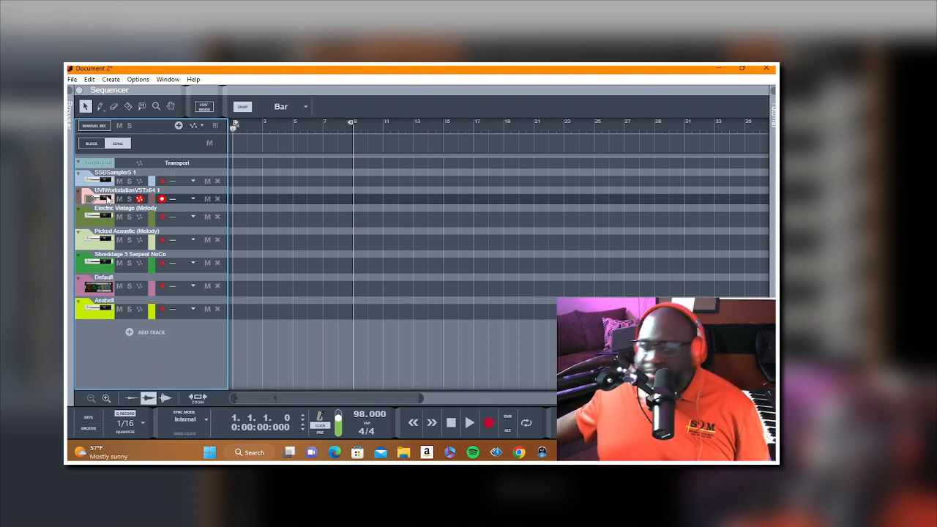
# Step: Run the transport from bar 1 to rehearse the UVIWorkstationVSTx64 1 part against the 98 BPM tempo
pyautogui.press('space')
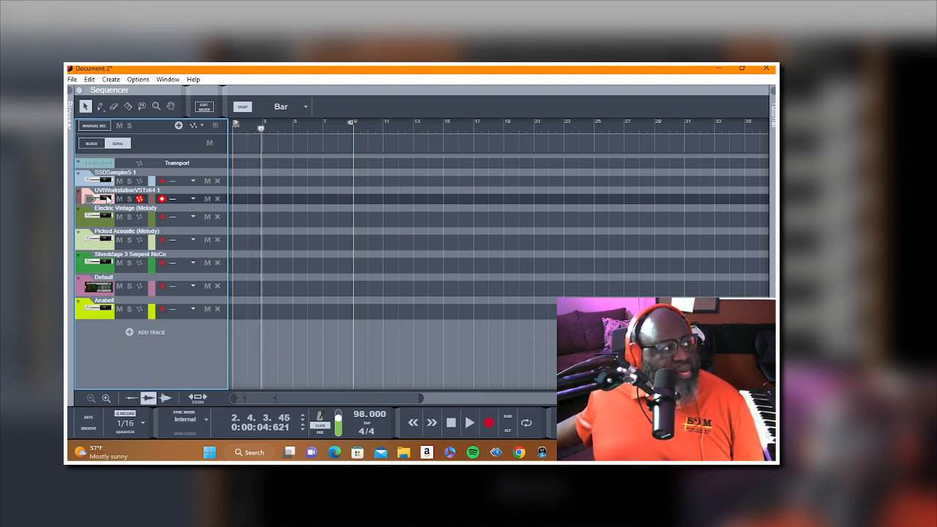
pyautogui.press('space')
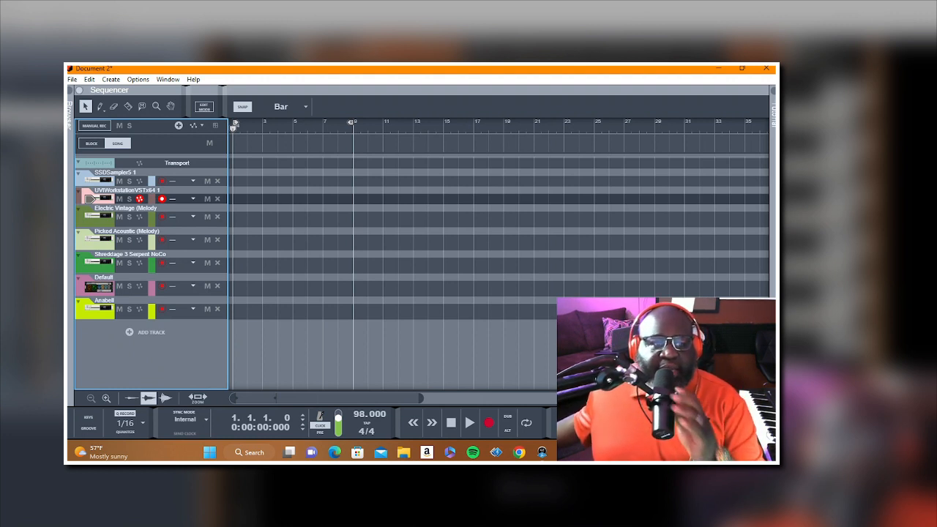
pyautogui.press('space')
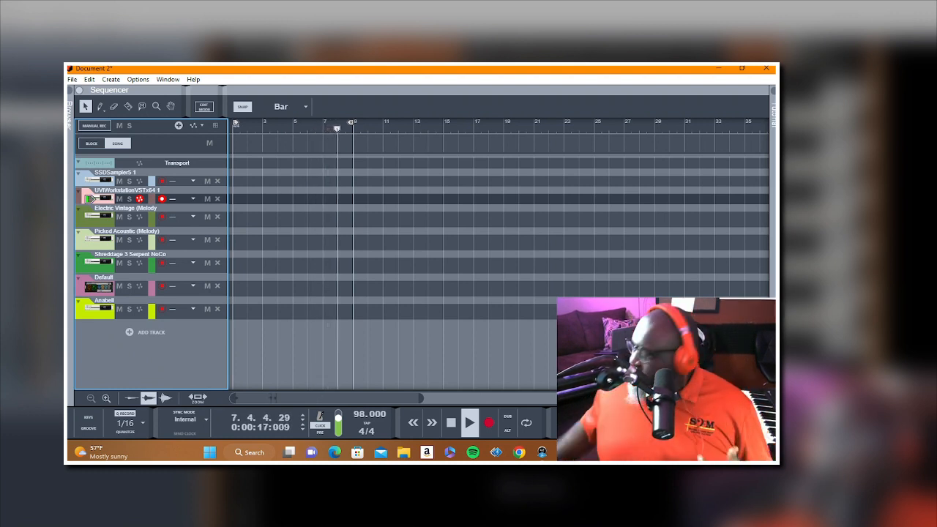
pyautogui.press('space')
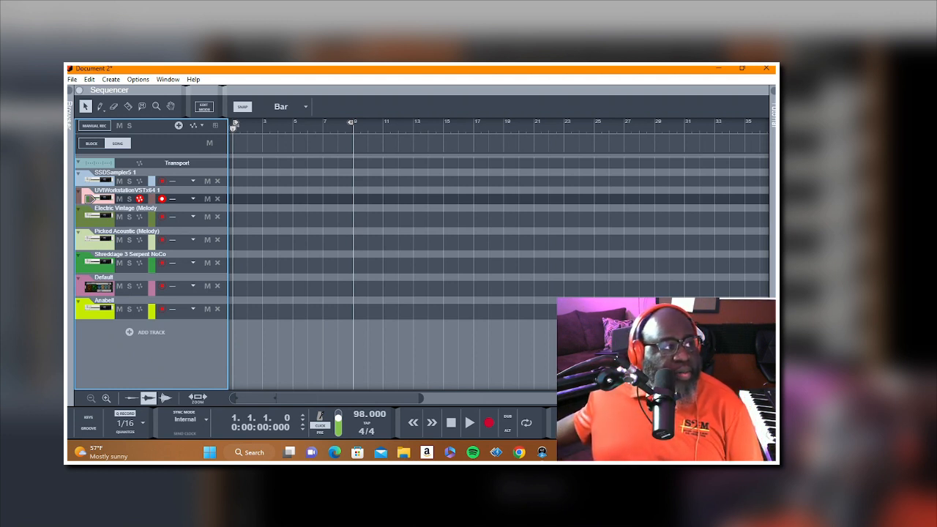
# Step: Record a six-bar part from bar 1 on the UVIWorkstationVSTx64 1 track and play it back
pyautogui.hotkey('ctrl', 'Return')
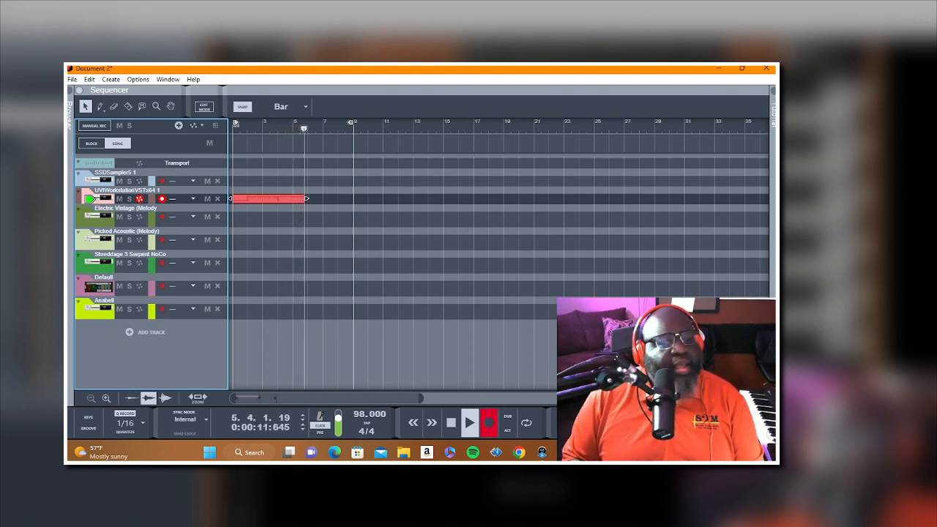
pyautogui.press('space')
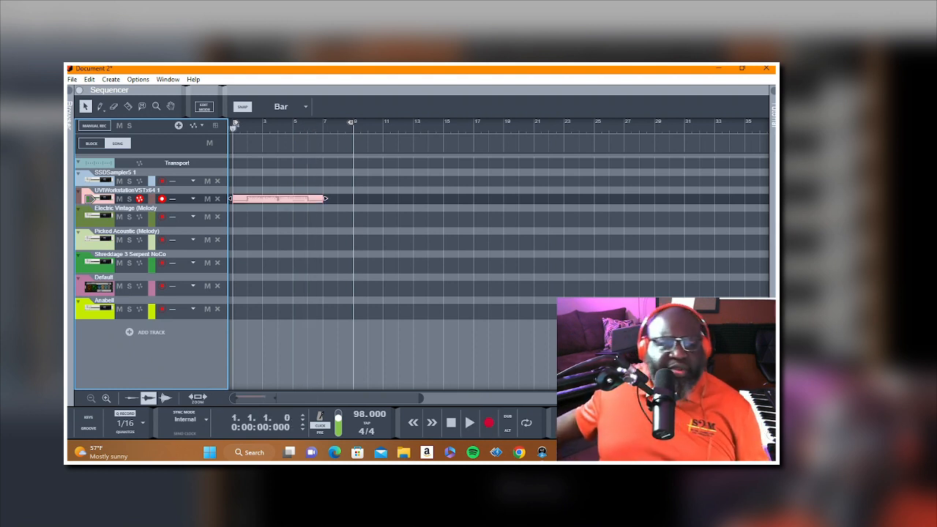
pyautogui.press('space')
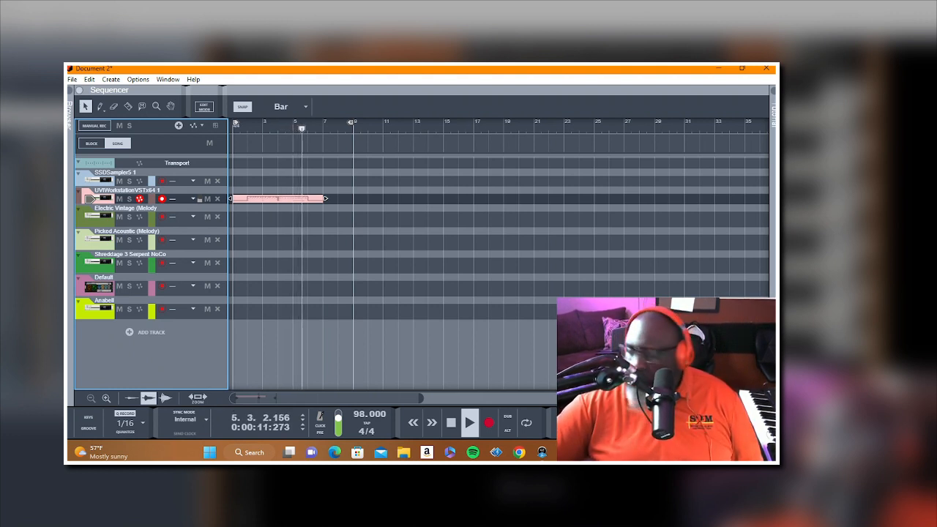
pyautogui.press('space')
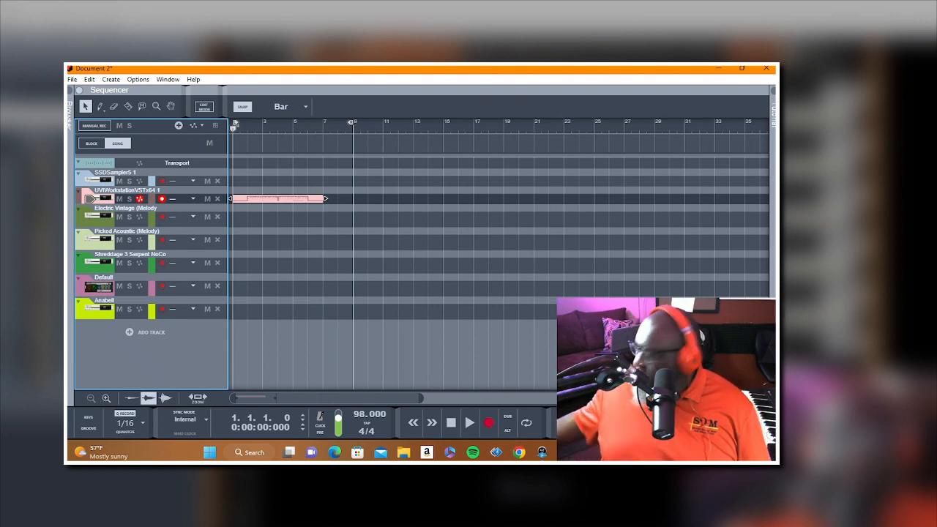
pyautogui.press('space')
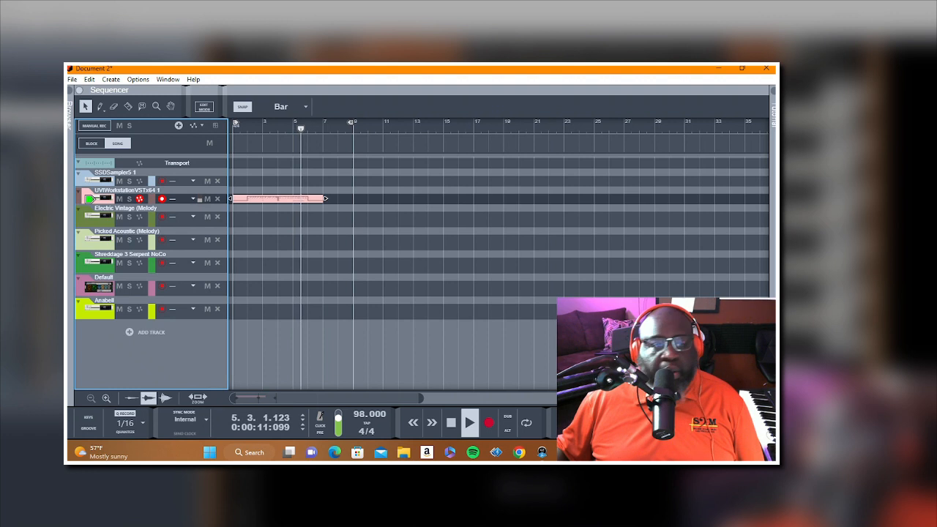
pyautogui.press('space')
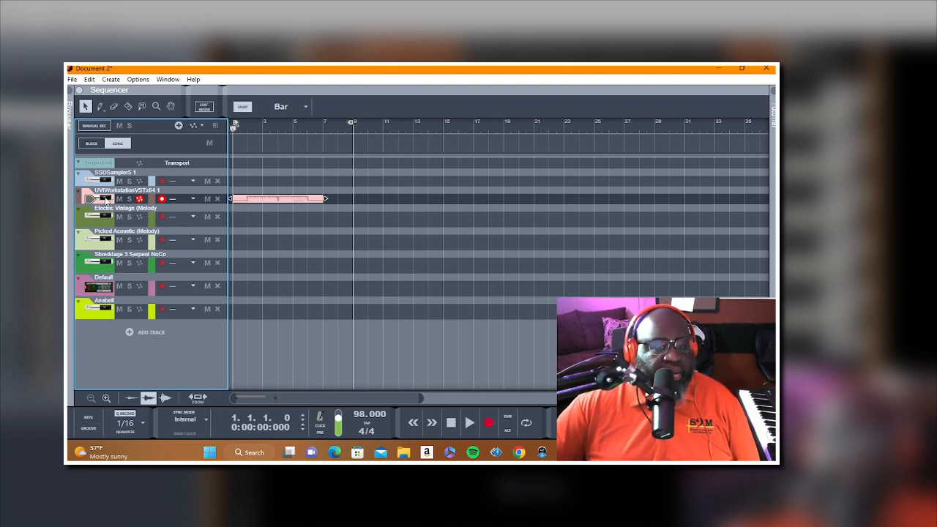
# Step: Bounce the recorded UVIWorkstationVSTx64 1 clip in place to an audio track
pyautogui.rightClick(263, 202)
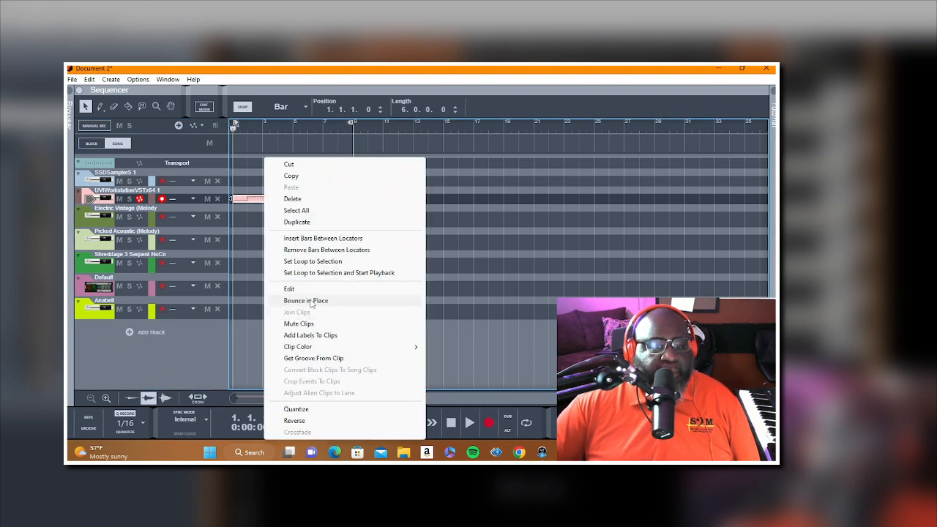
pyautogui.click(311, 301)
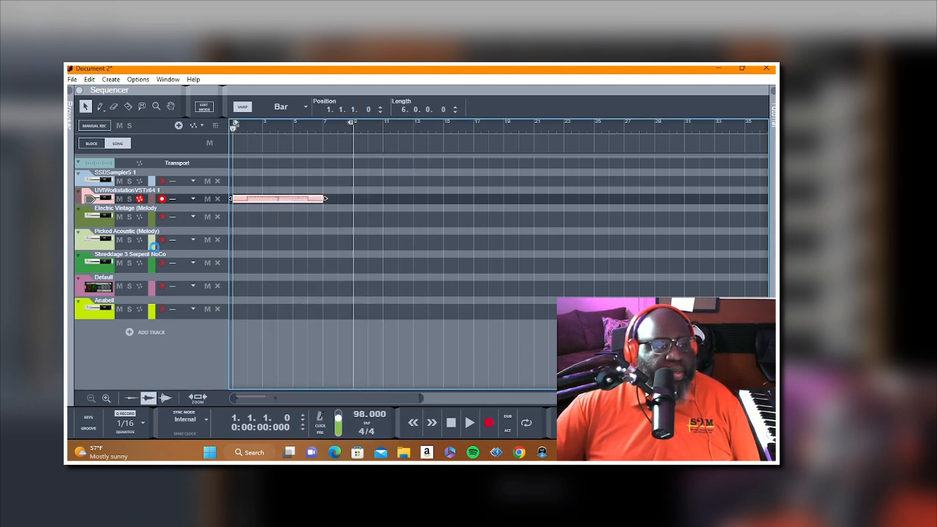
# Step: Add a new note lane to the UVIWorkstationVSTx64 1 track and erase the muted original clip
pyautogui.rightClick(111, 205)
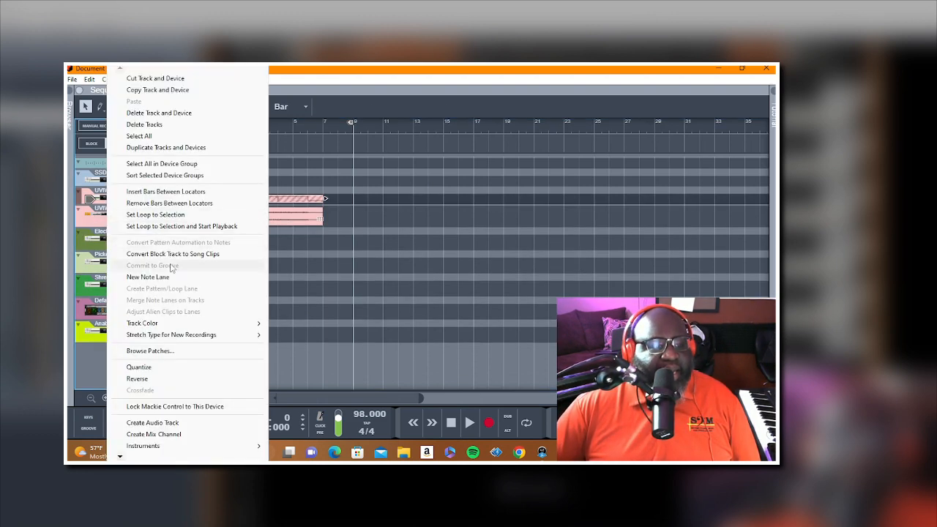
pyautogui.click(168, 277)
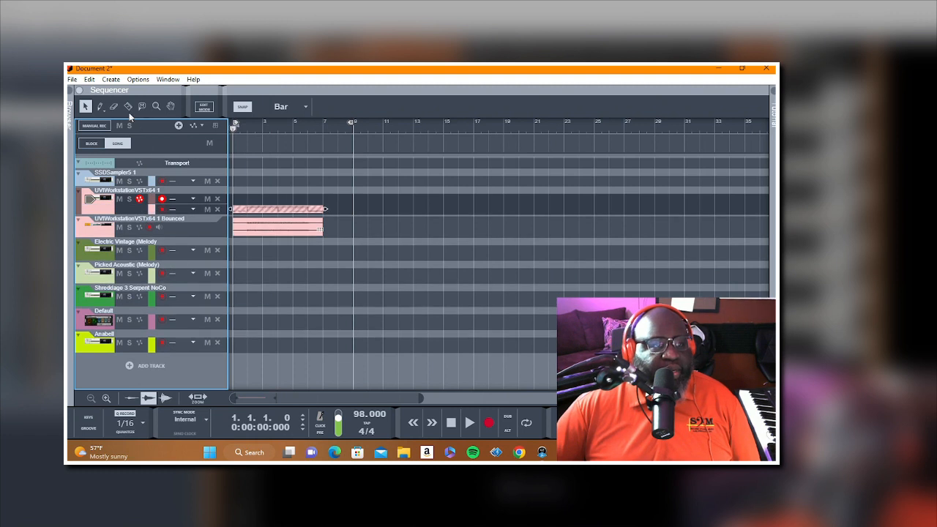
pyautogui.click(114, 106)
pyautogui.click(299, 209)
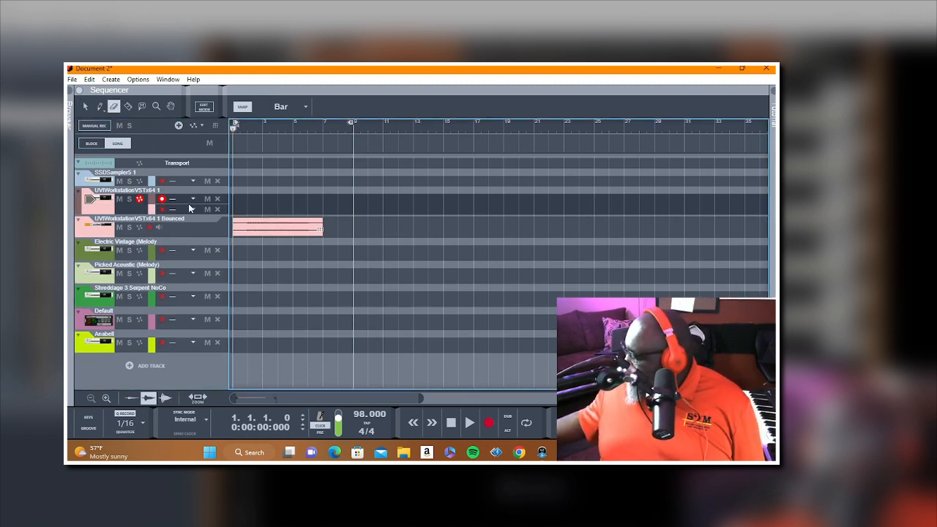
pyautogui.hotkey('ctrl', 'Return')
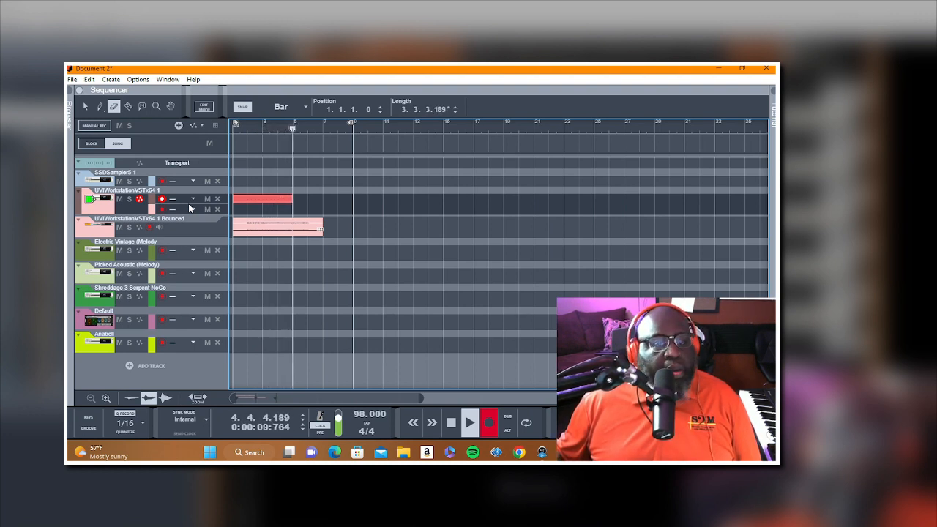
pyautogui.press('space')
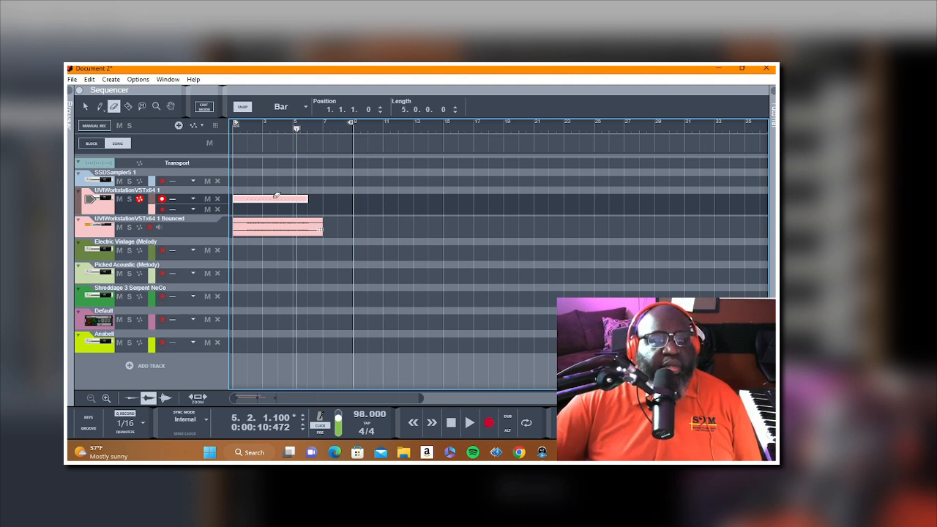
pyautogui.press('Delete')
pyautogui.press('Home')
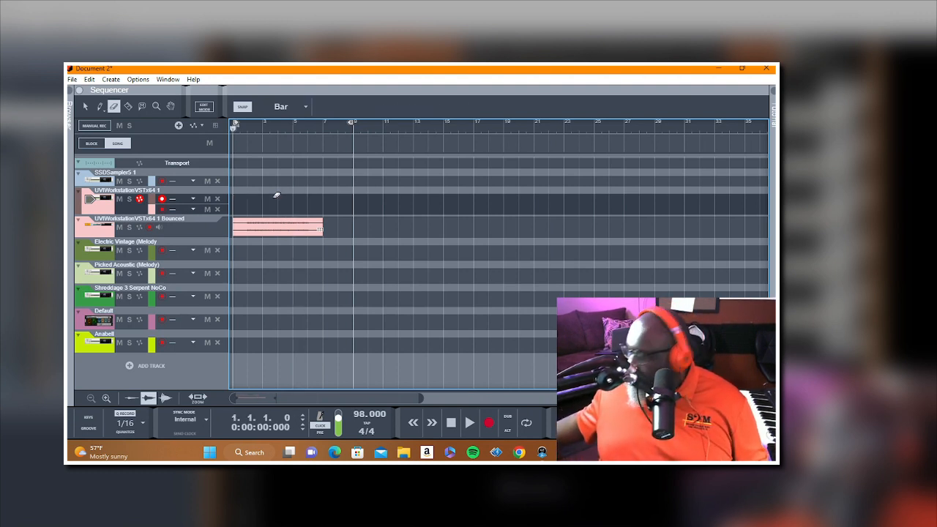
# Step: Record a second six-bar part from bar 1 on the new UVIWorkstationVSTx64 1 note lane and play it back
pyautogui.hotkey('ctrl', 'Return')
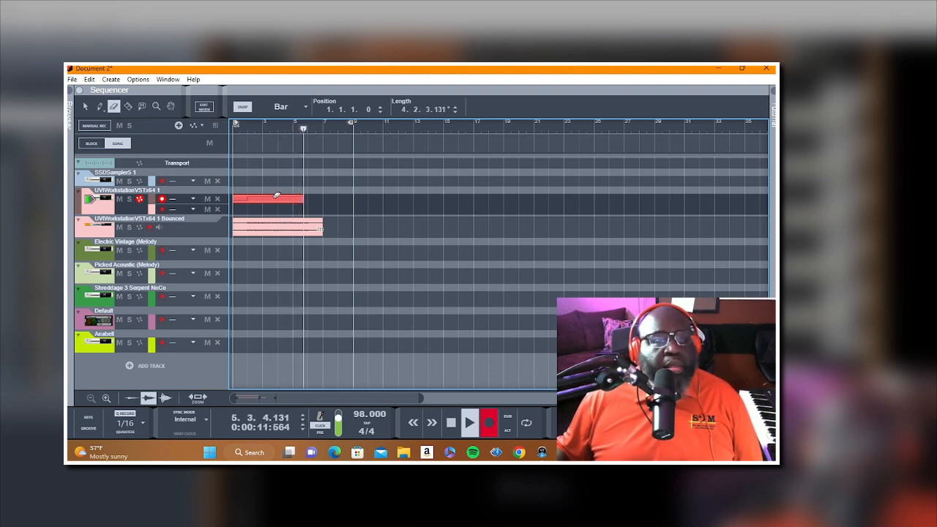
pyautogui.press('space')
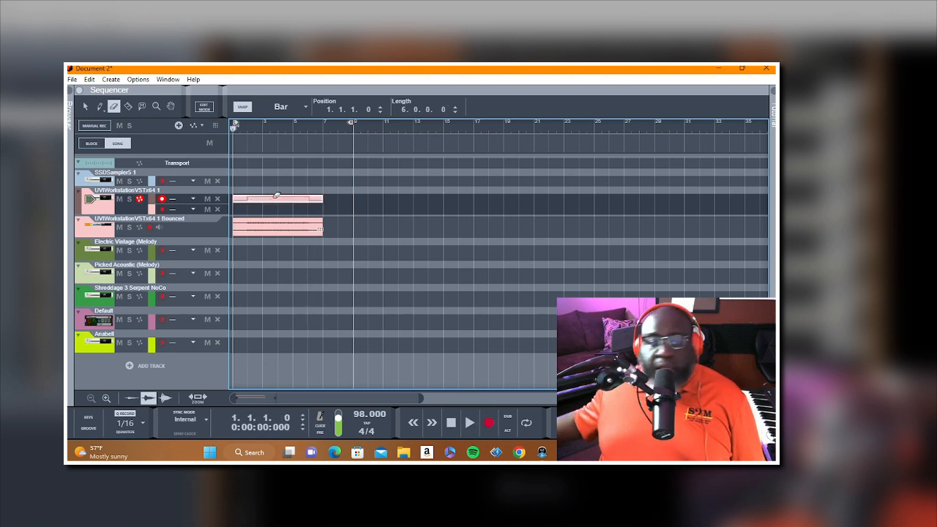
pyautogui.press('space')
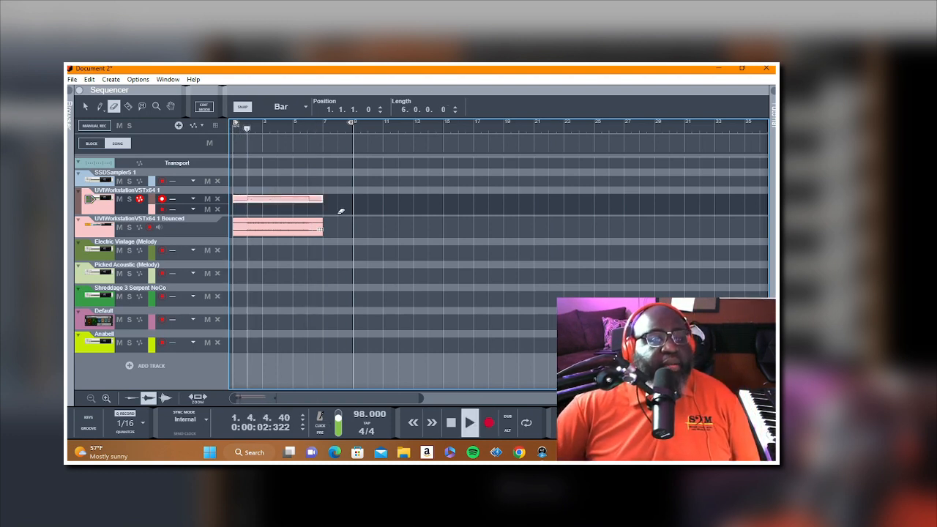
pyautogui.click(86, 107)
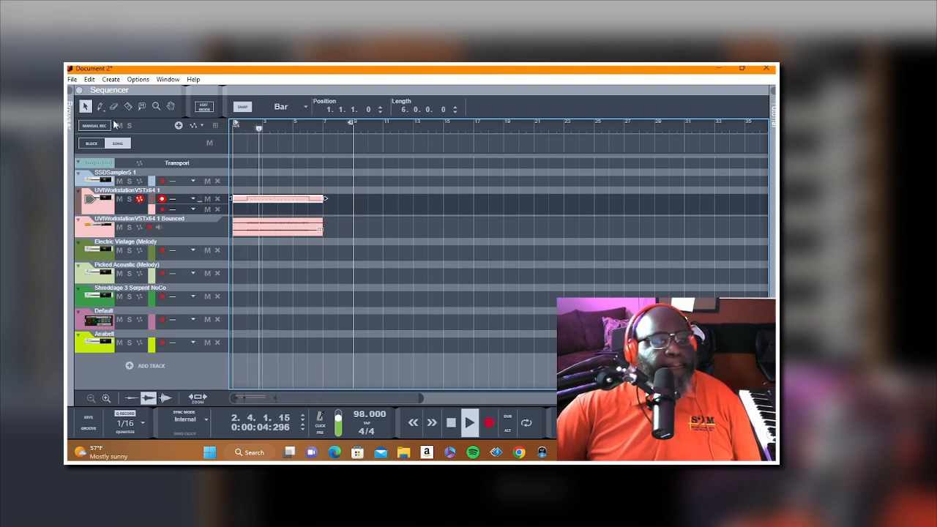
pyautogui.rightClick(268, 203)
pyautogui.click(504, 261)
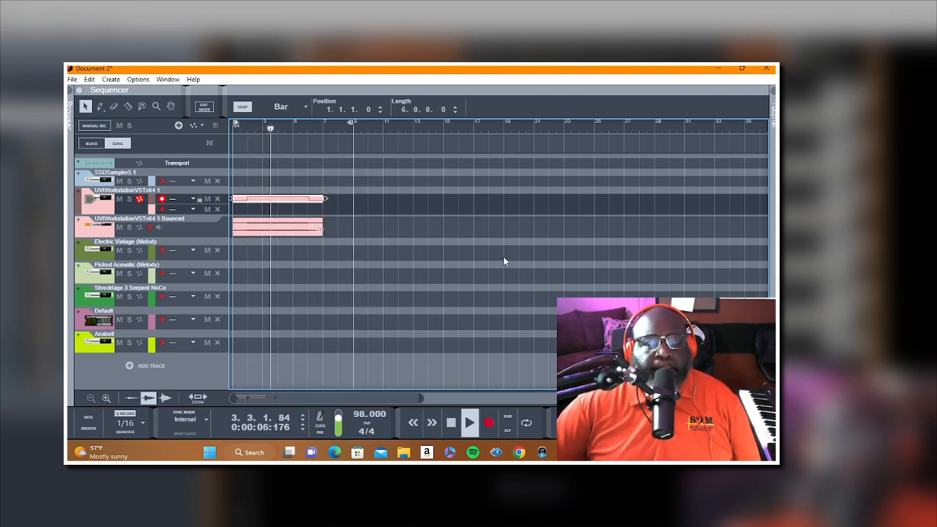
pyautogui.click(504, 261)
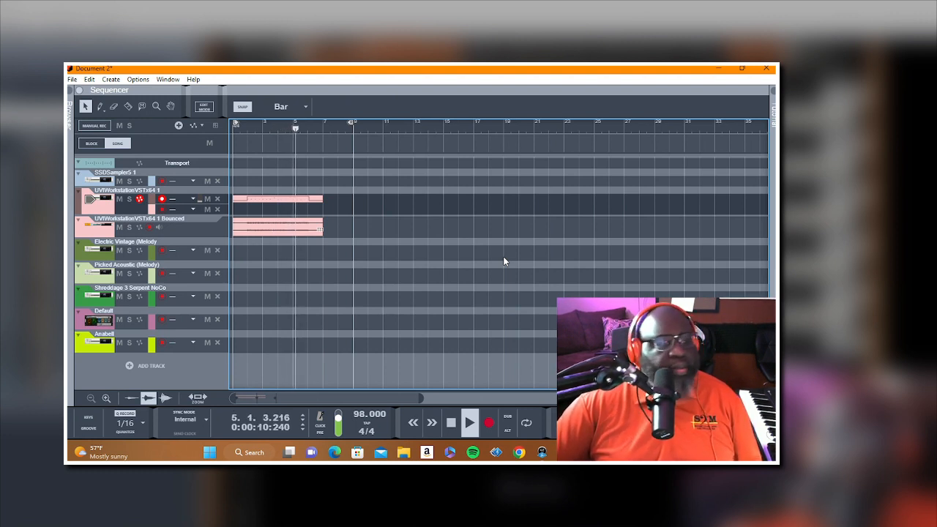
pyautogui.click(451, 422)
# Step: Bounce the second UVIWorkstationVSTx64 1 part in place to audio and erase its muted source clip
pyautogui.rightClick(295, 201)
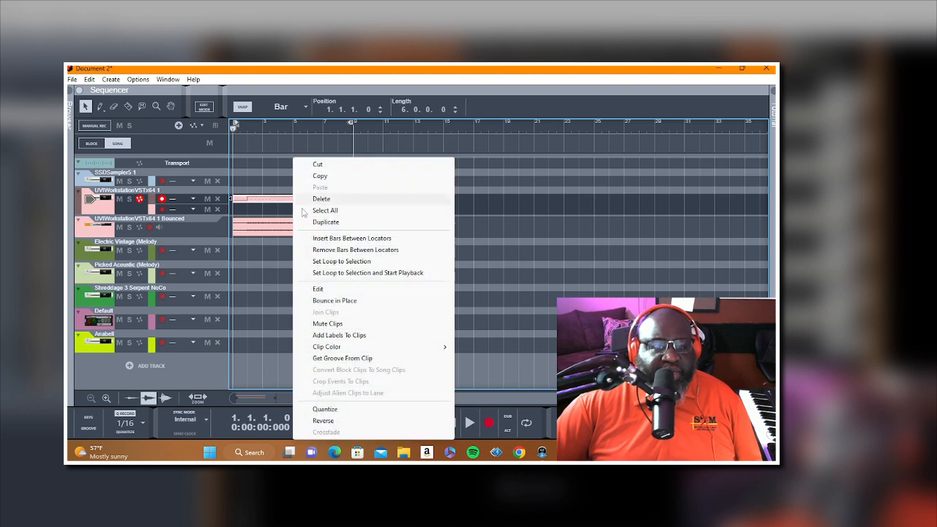
pyautogui.click(356, 300)
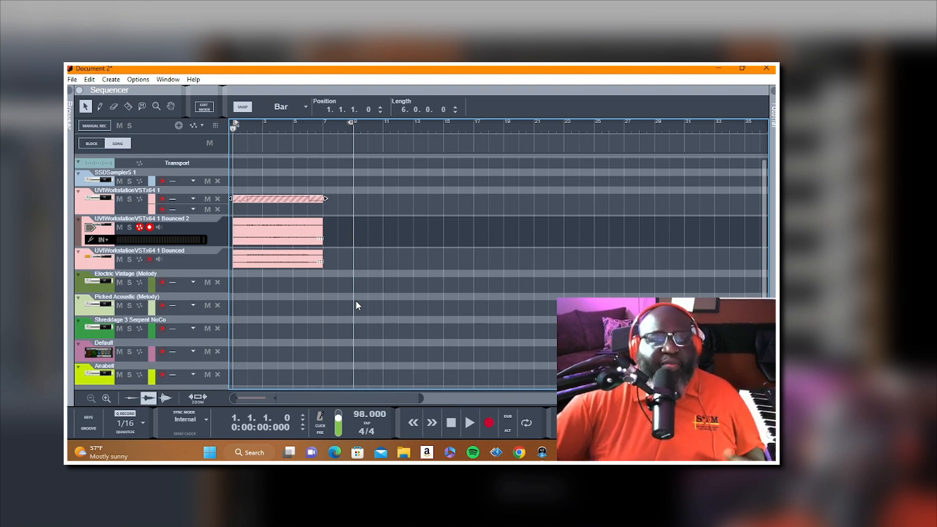
pyautogui.click(117, 107)
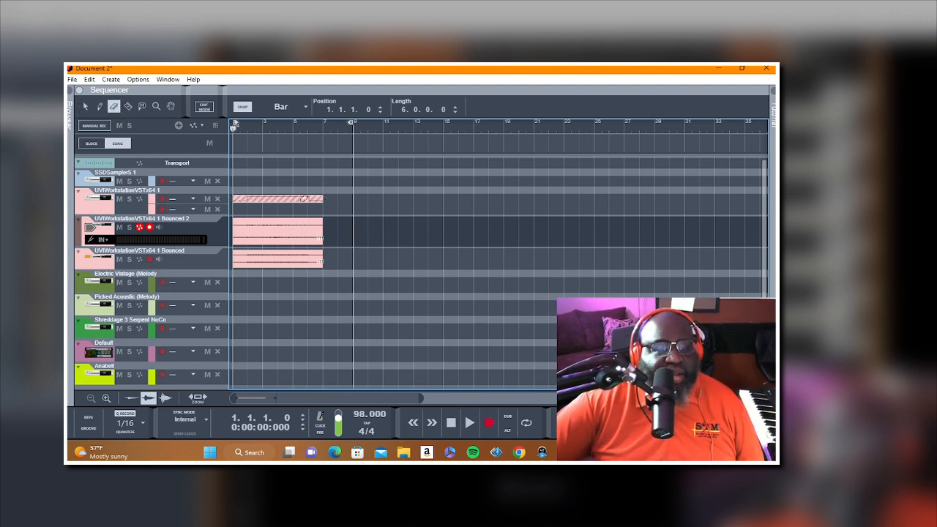
pyautogui.click(303, 198)
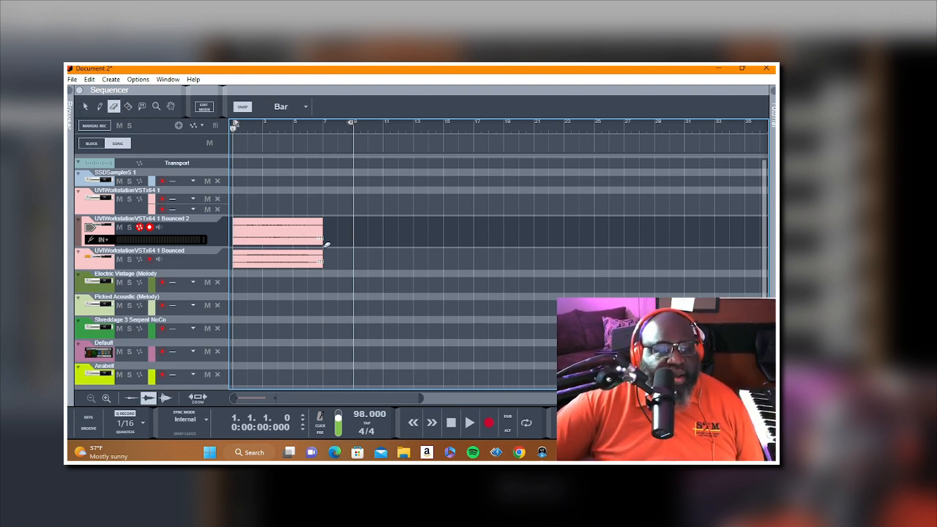
# Step: Select the Electric Vintage (Melody) track and record a six-bar part on it from bar 1
pyautogui.click(102, 284)
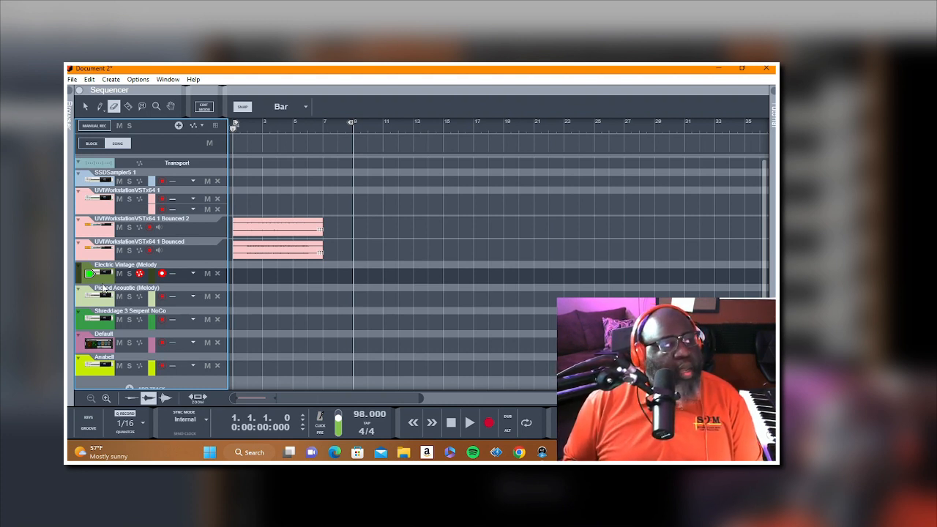
pyautogui.press('space')
pyautogui.press('space')
pyautogui.press('space')
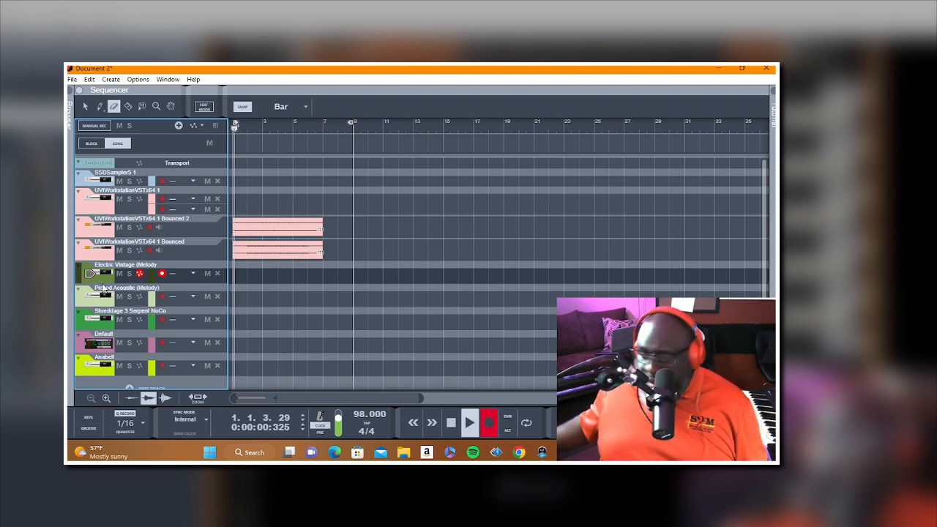
pyautogui.press('space')
pyautogui.press('space')
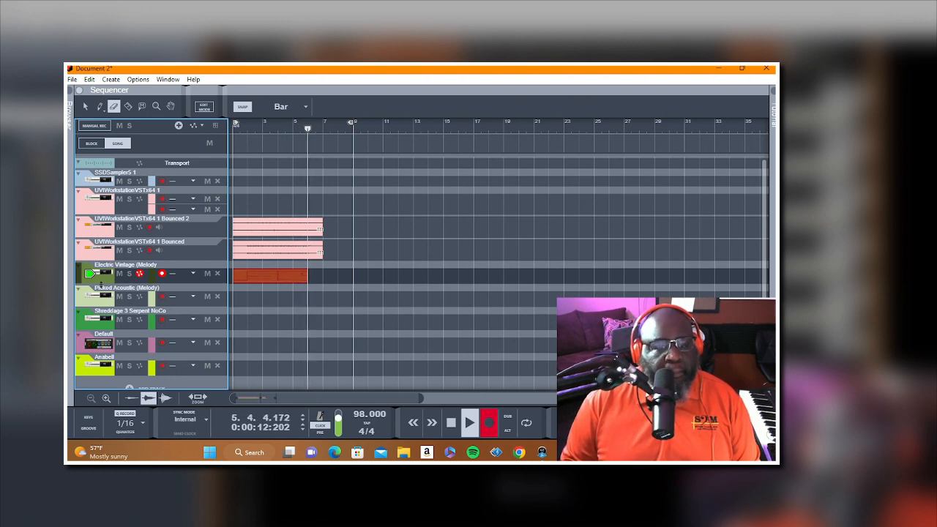
pyautogui.press('space')
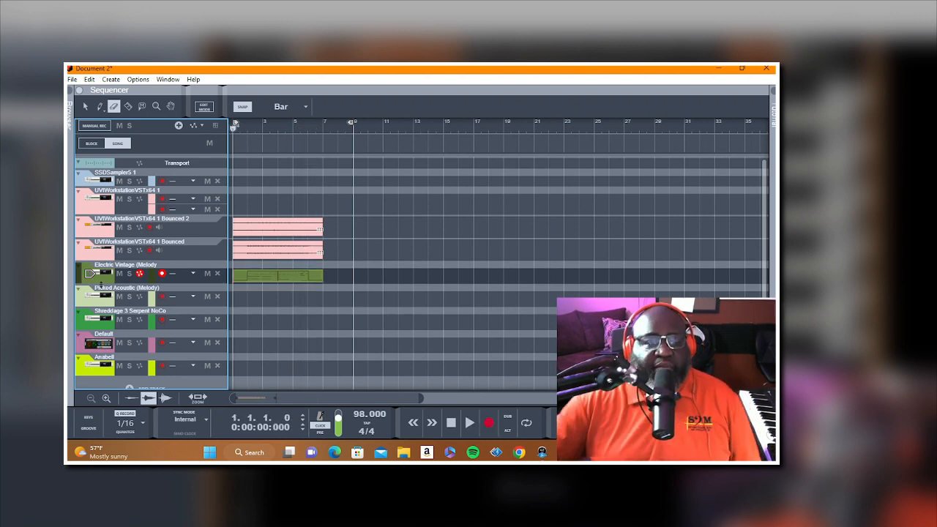
# Step: Erase the Electric Vintage (Melody) clip, record a replacement six-bar part from bar 1, and play it back
pyautogui.click(303, 269)
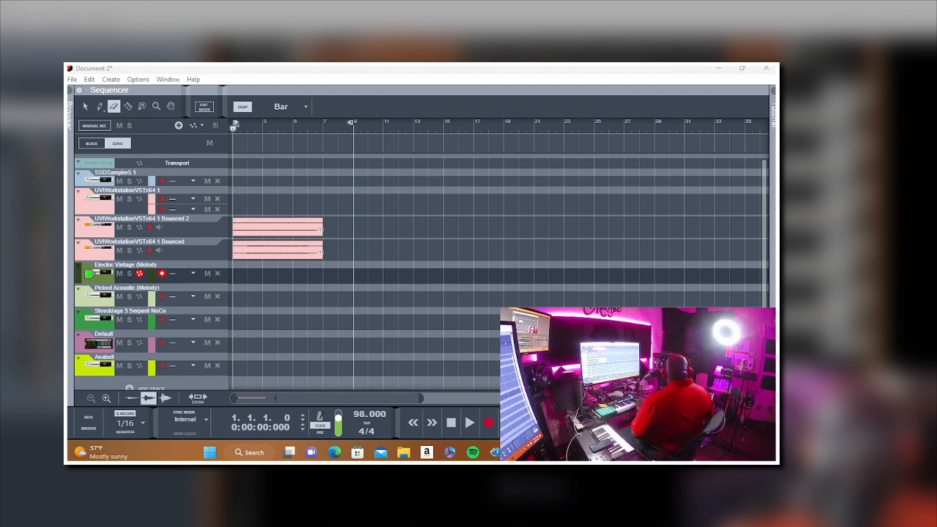
pyautogui.hotkey('ctrl', 'Return')
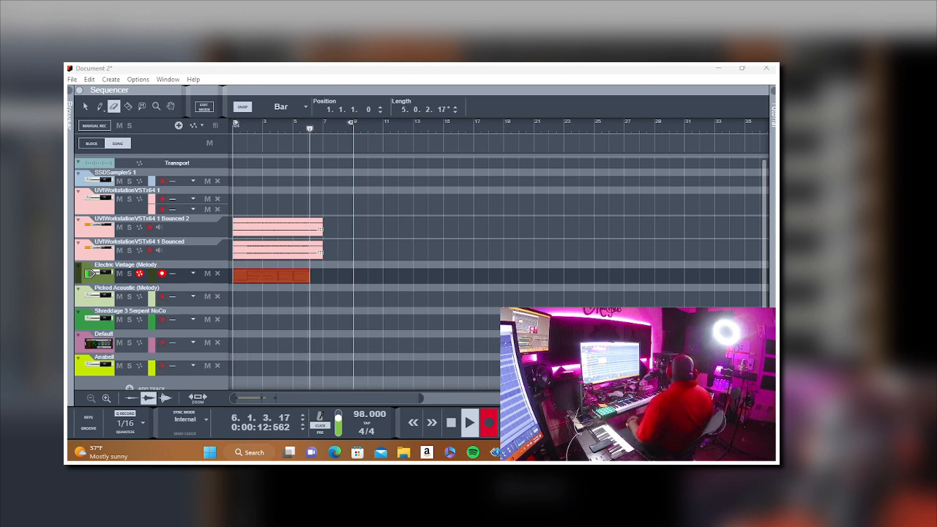
pyautogui.press('space')
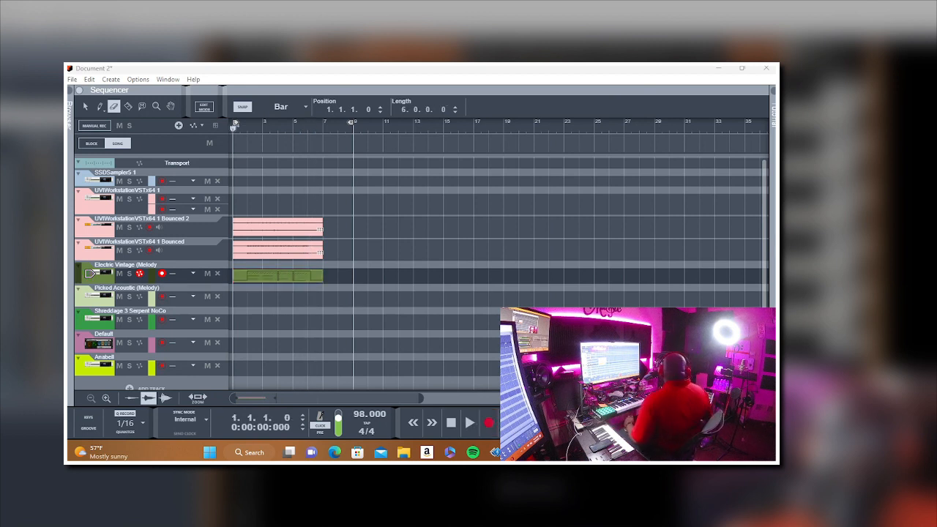
pyautogui.press('space')
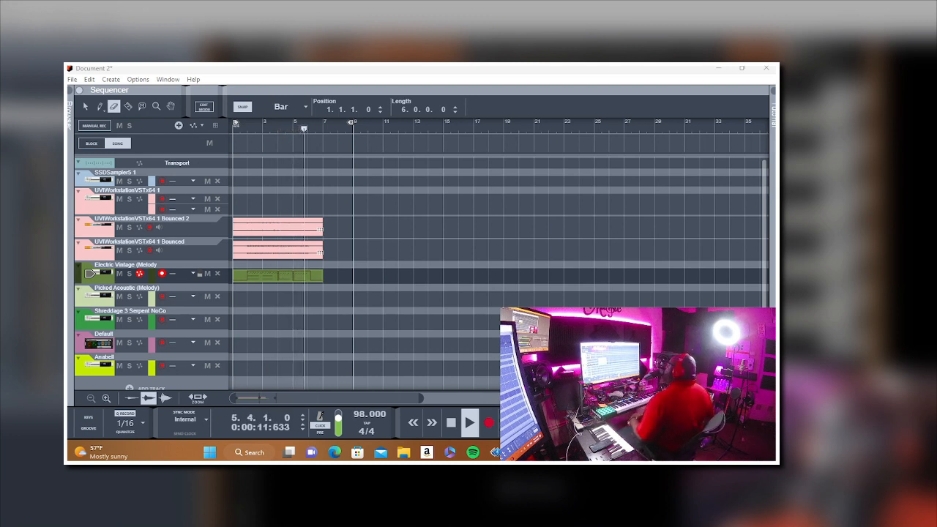
pyautogui.press('space')
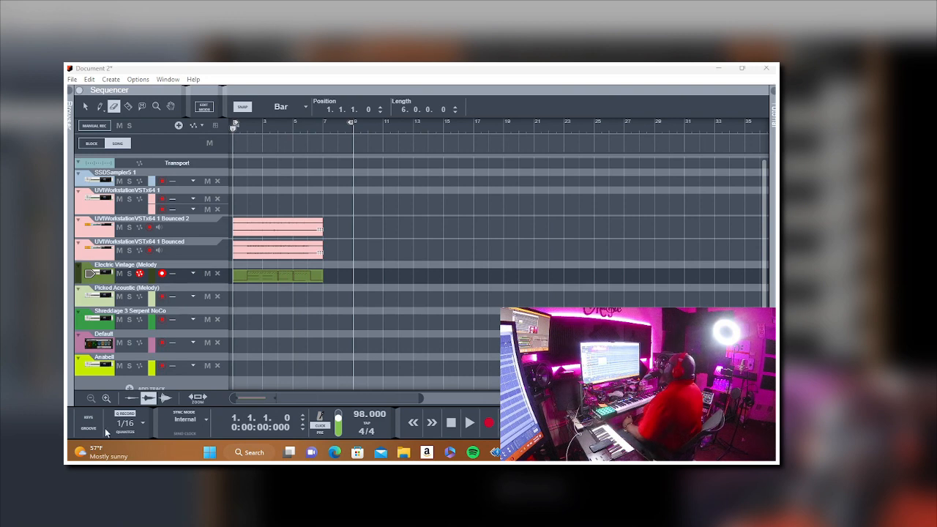
# Step: Bounce the Electric Vintage (Melody) clip in place to audio and delete its muted source clip
pyautogui.rightClick(287, 275)
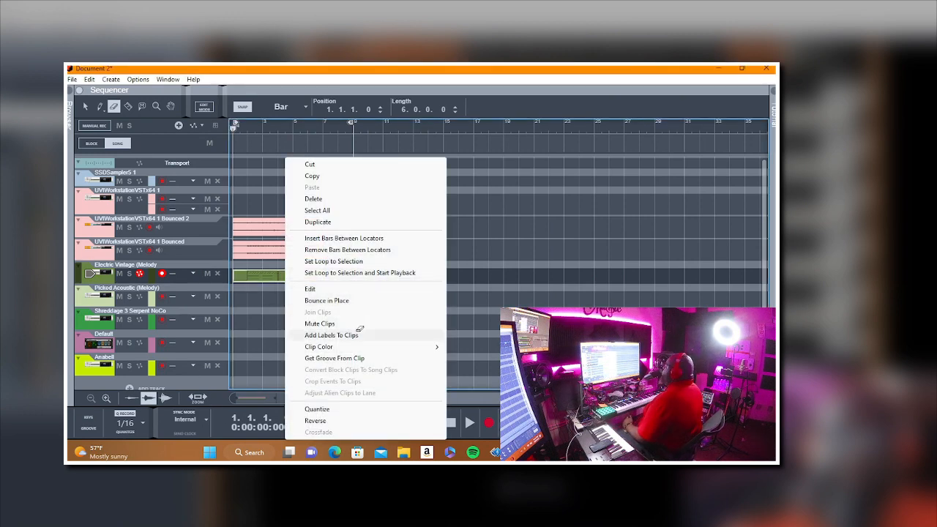
pyautogui.click(358, 300)
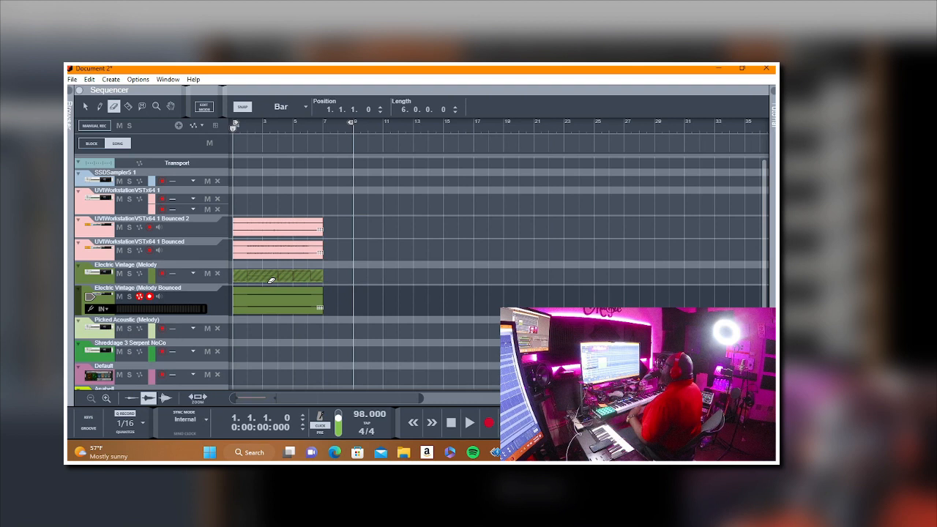
pyautogui.press('Delete')
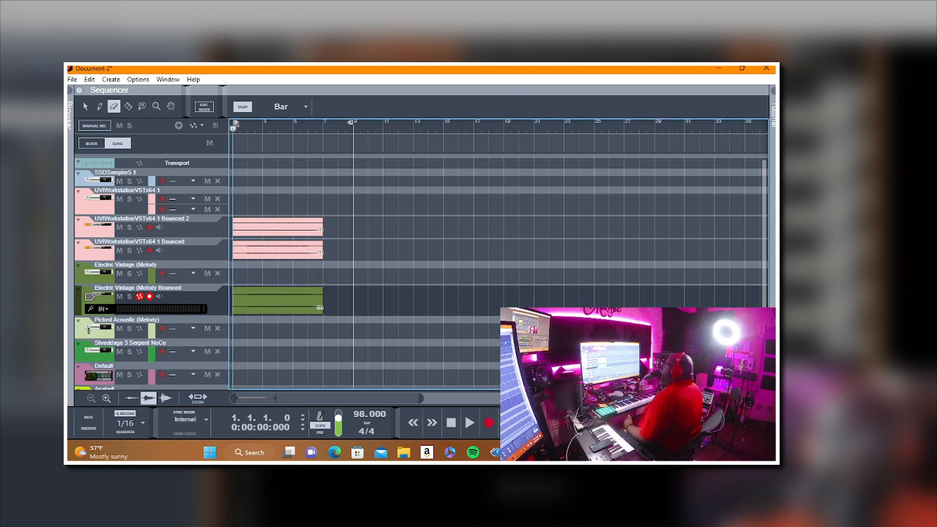
# Step: Select the Picked Acoustic (Melody) track and record a six-bar part on it from bar 1
pyautogui.click(91, 333)
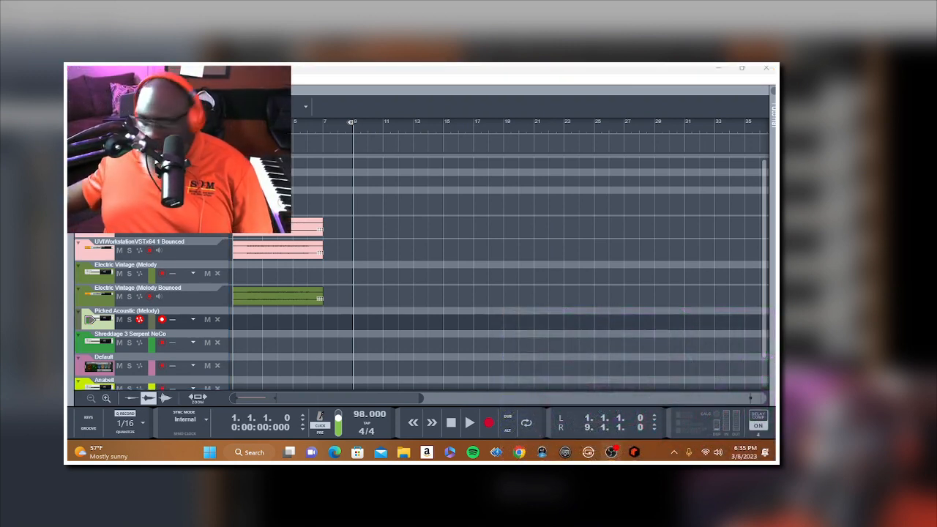
pyautogui.hotkey('ctrl', 'Return')
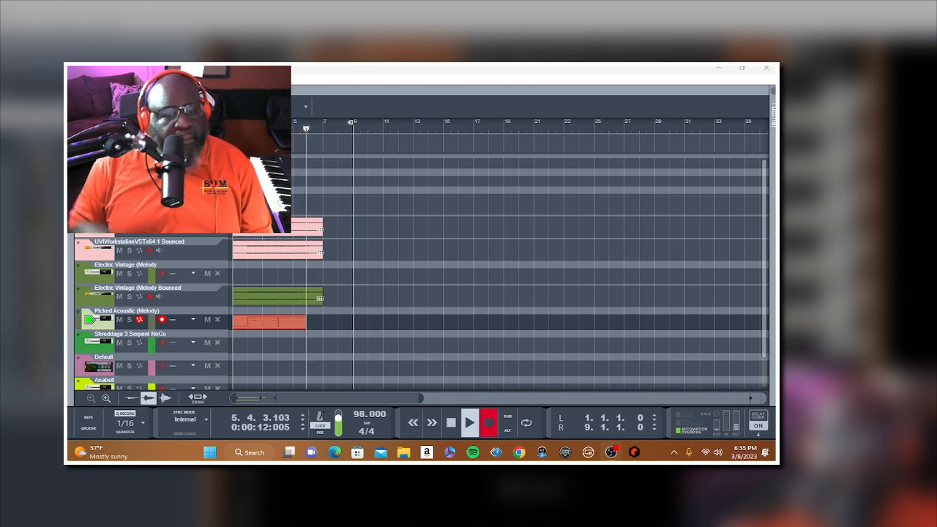
pyautogui.press('space')
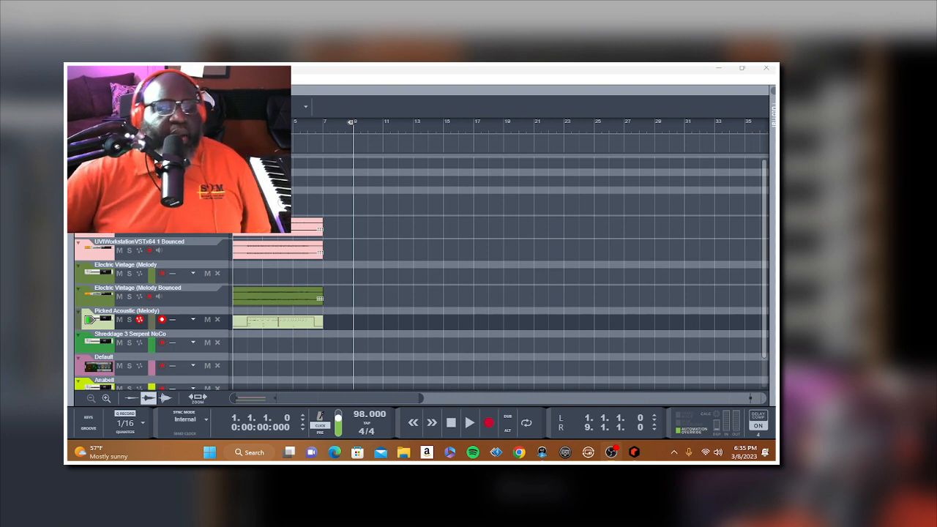
# Step: Bounce the Picked Acoustic (Melody) clip in place to audio and erase its muted source clip
pyautogui.rightClick(300, 322)
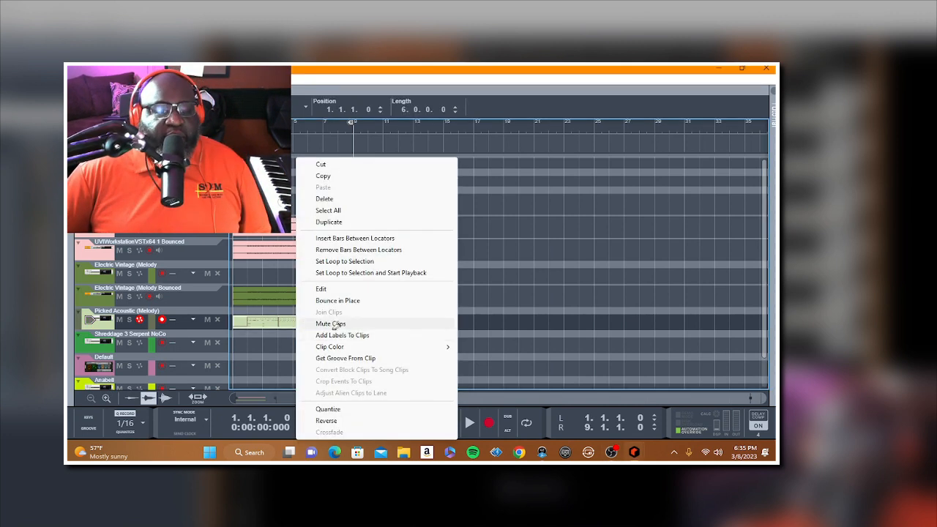
pyautogui.click(350, 300)
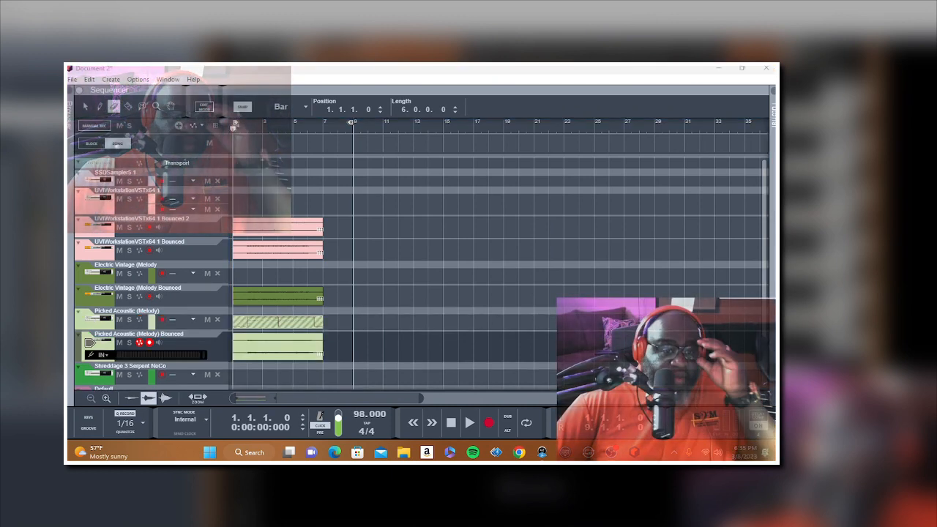
pyautogui.click(297, 322)
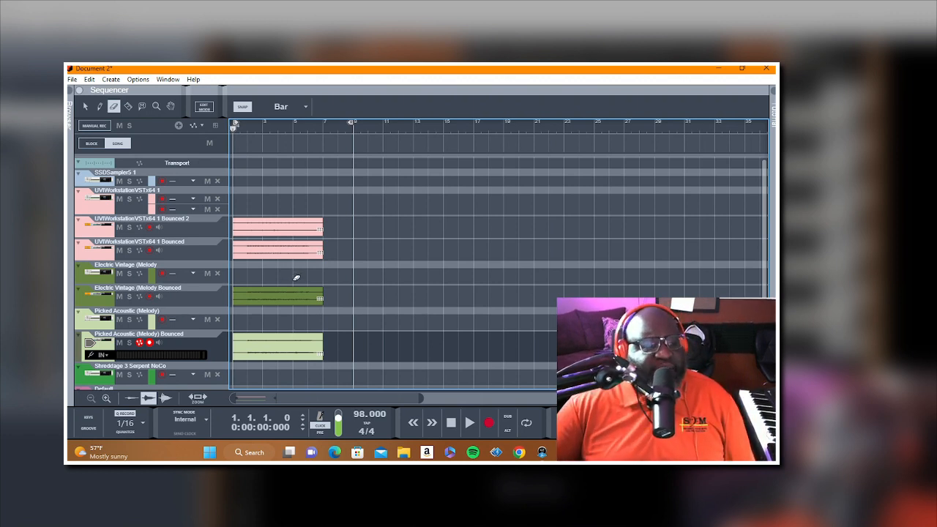
# Step: Select the SSDSampler5 1 track and set the left locator to bar 2 and the right locator to bar 6
pyautogui.click(108, 185)
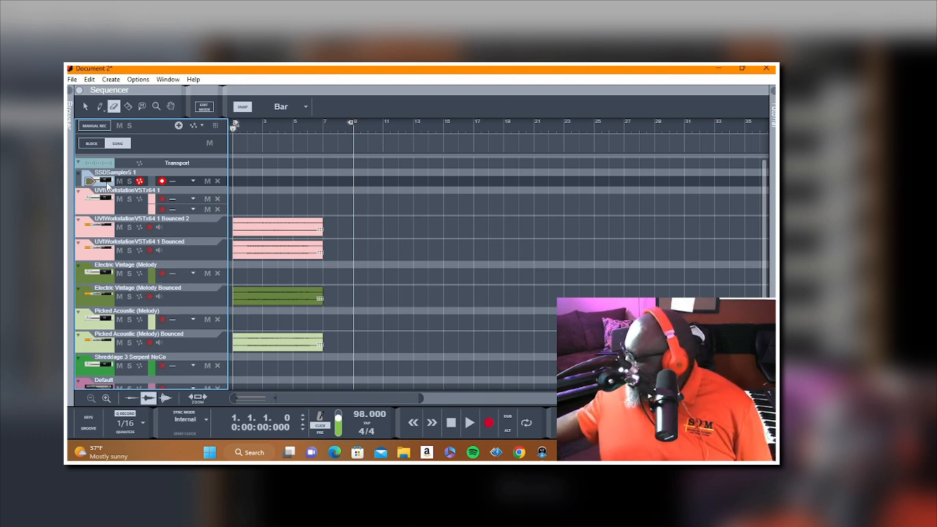
pyautogui.press('space')
pyautogui.press('space')
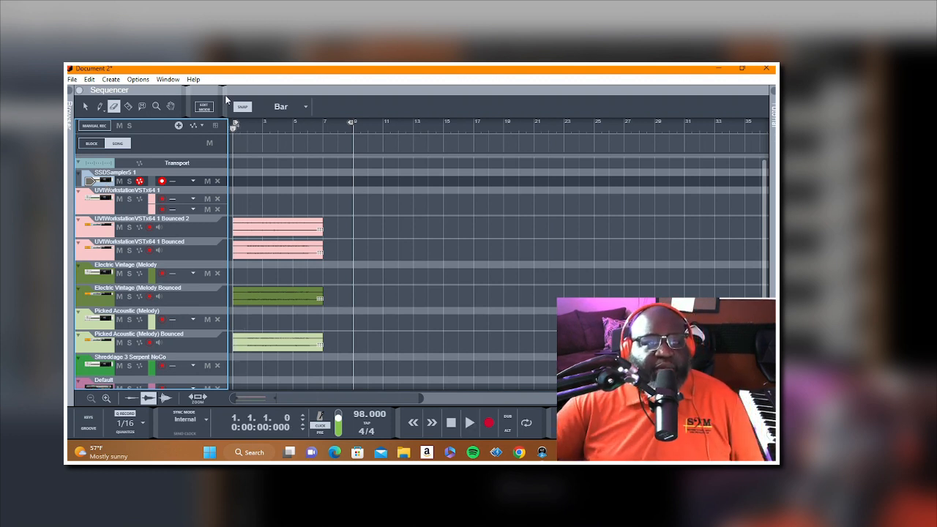
pyautogui.click(241, 124)
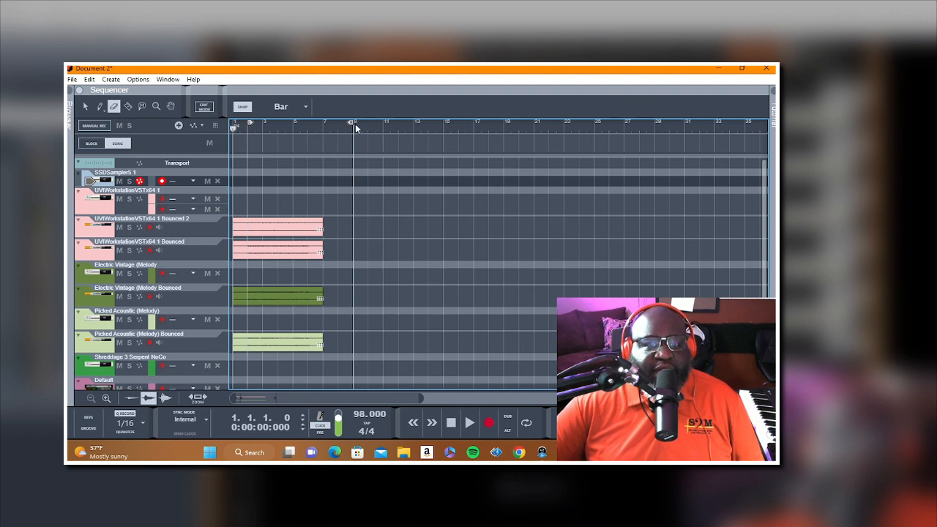
pyautogui.moveTo(353, 123); pyautogui.dragTo(311, 126)
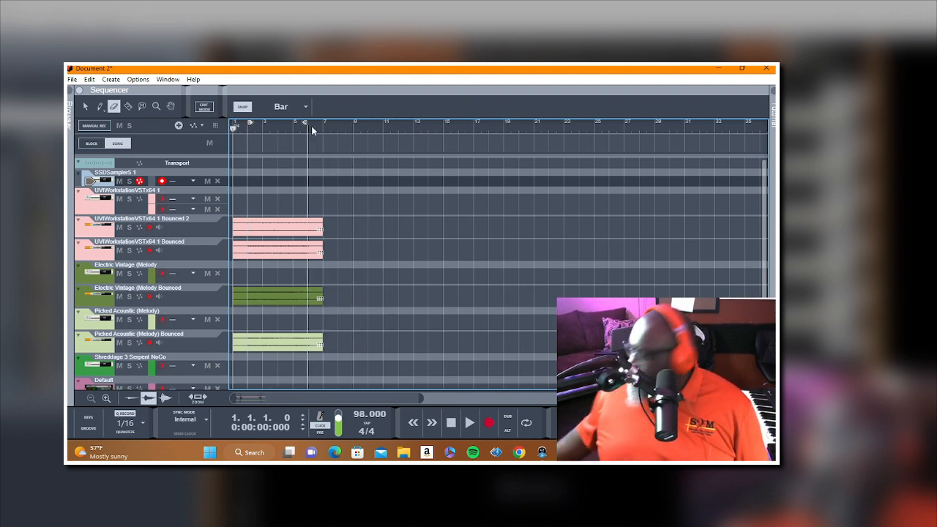
# Step: Play the song from bar 1 several times to rehearse a part on the SSDSampler5 1 track
pyautogui.press('space')
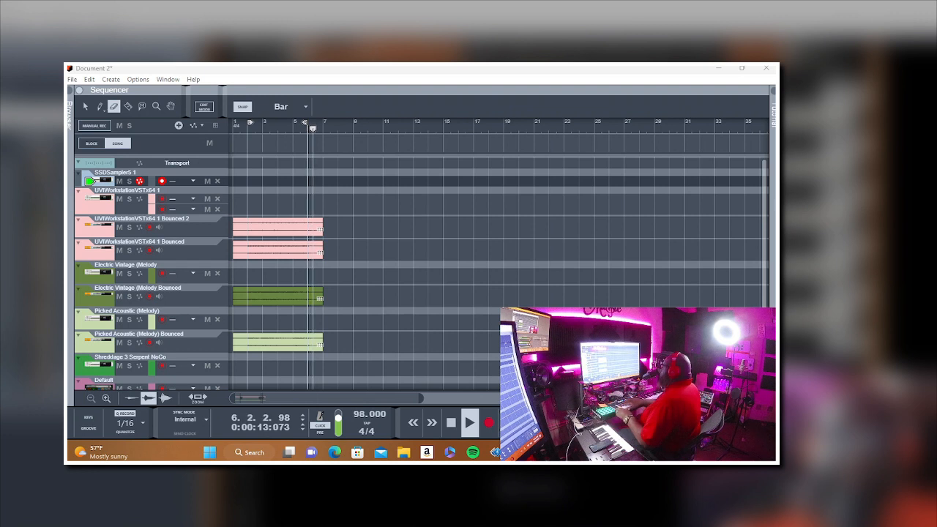
pyautogui.press('space')
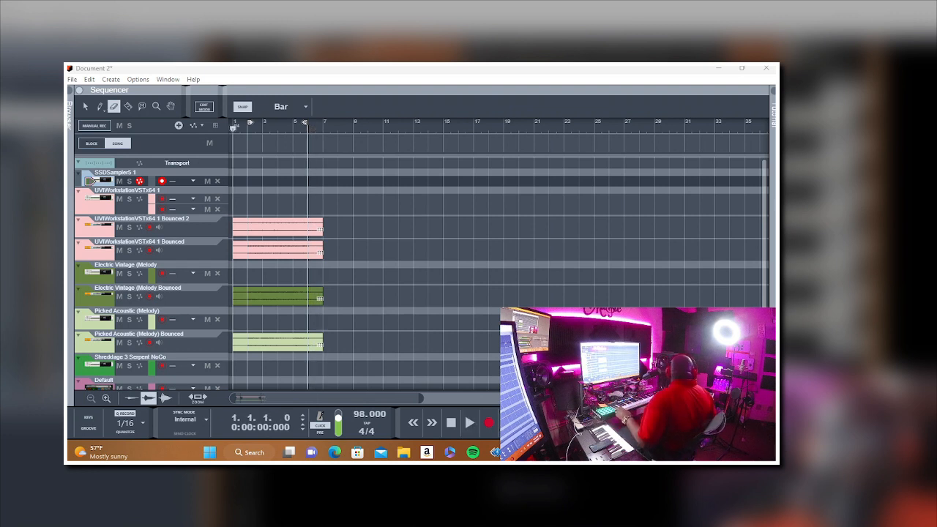
pyautogui.press('space')
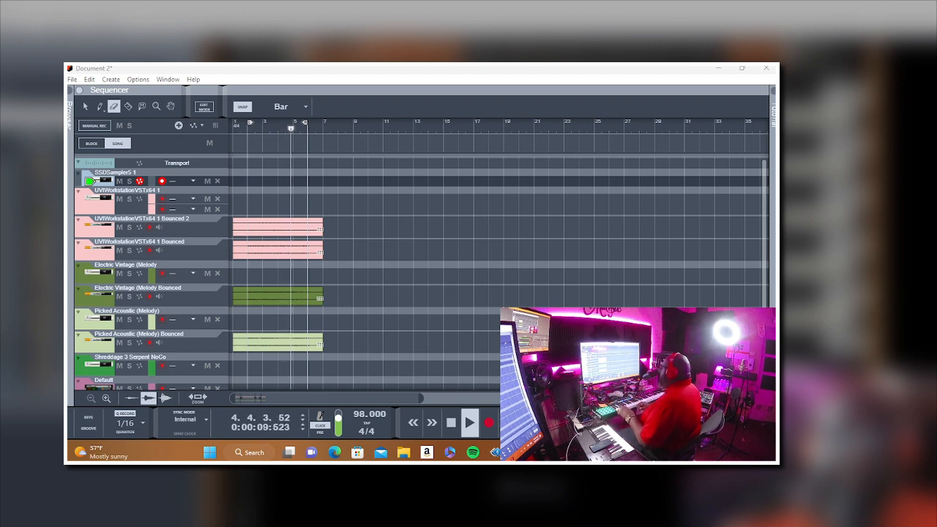
pyautogui.press('space')
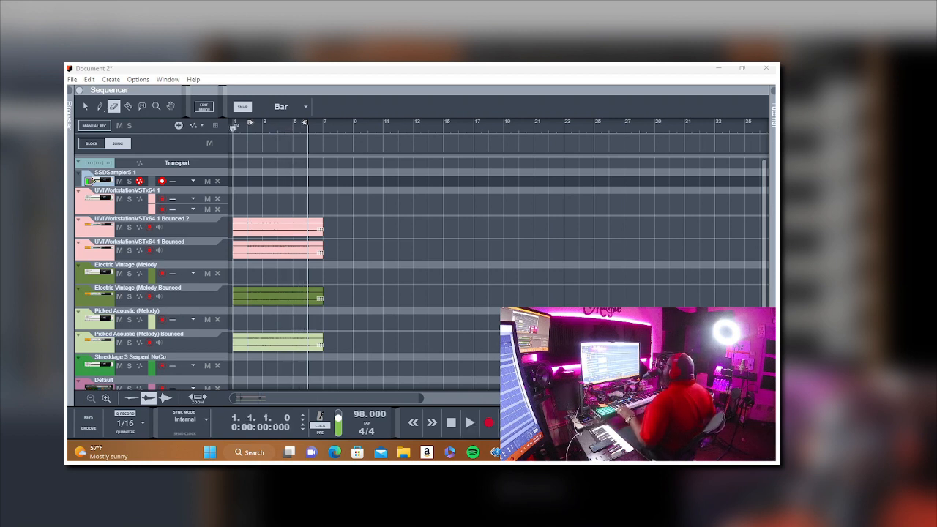
pyautogui.press('space')
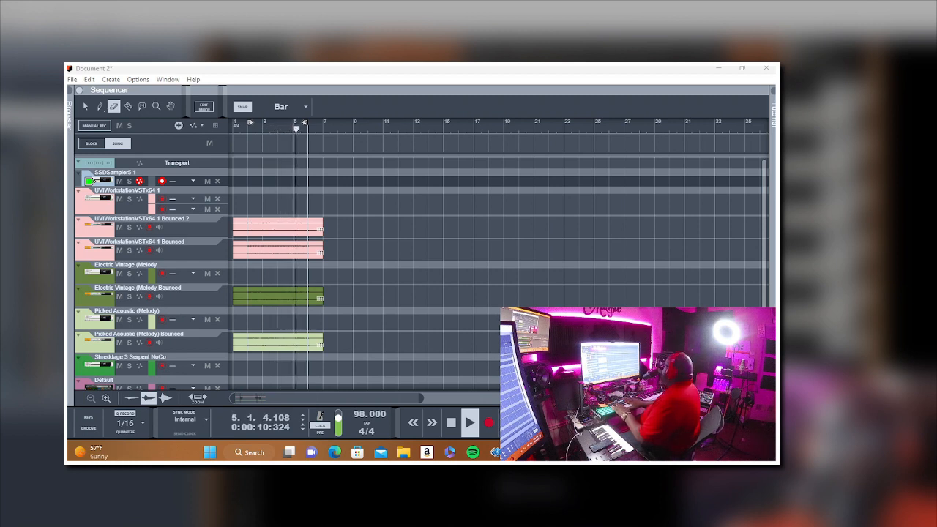
pyautogui.press('space')
pyautogui.hotkey('shift', 'Return')
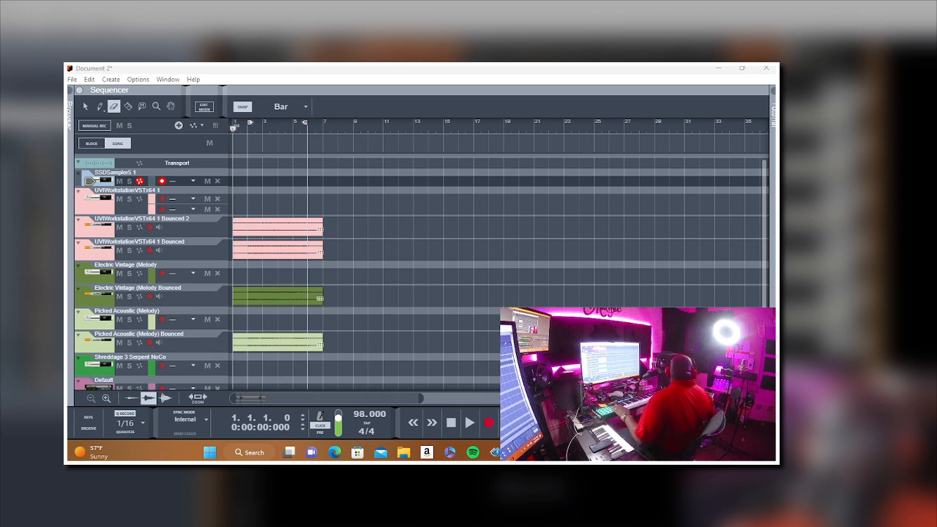
# Step: Record a five-bar trial take on the SSDSampler5 1 track from bar 1 and delete the clip
pyautogui.hotkey('ctrl', 'Return')
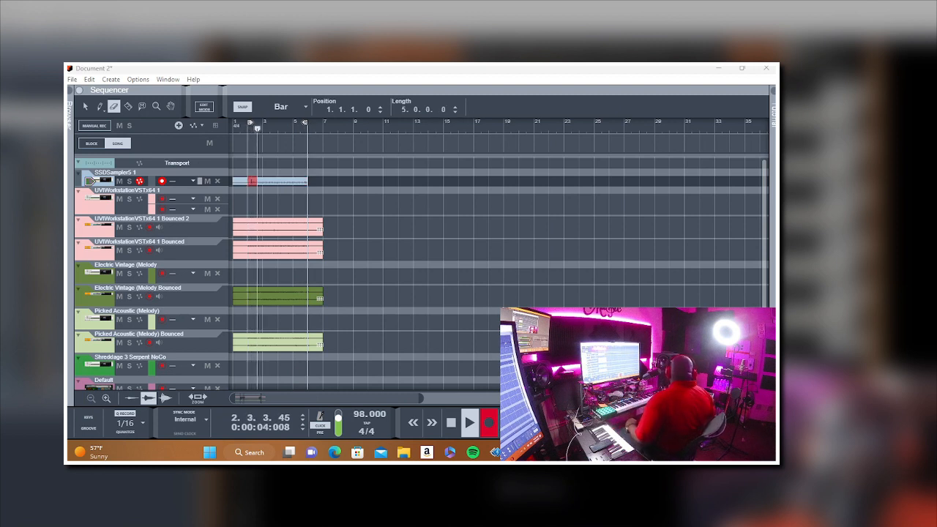
pyautogui.press('space')
pyautogui.hotkey('shift', 'Return')
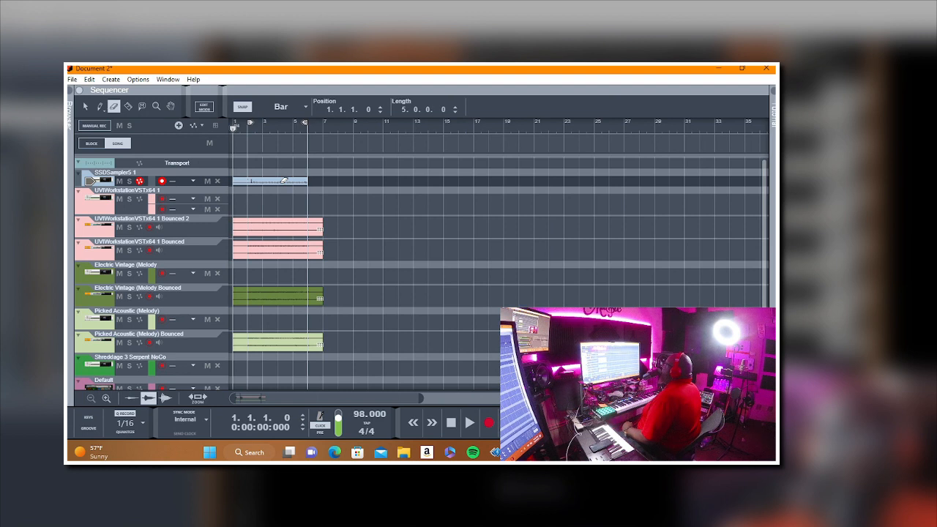
pyautogui.press('Delete')
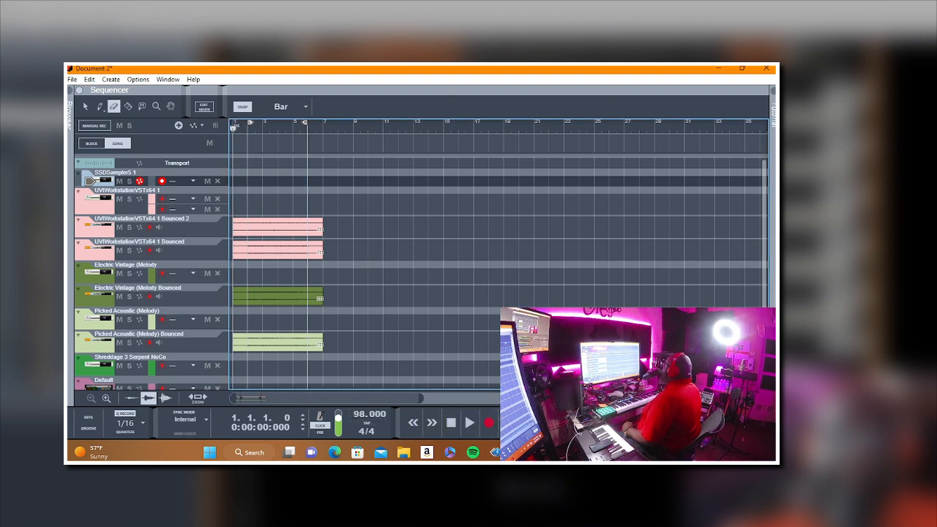
# Step: Record a six-bar part on the SSDSampler5 1 track from bar 1 and play it back with the metronome click off
pyautogui.click(490, 428)
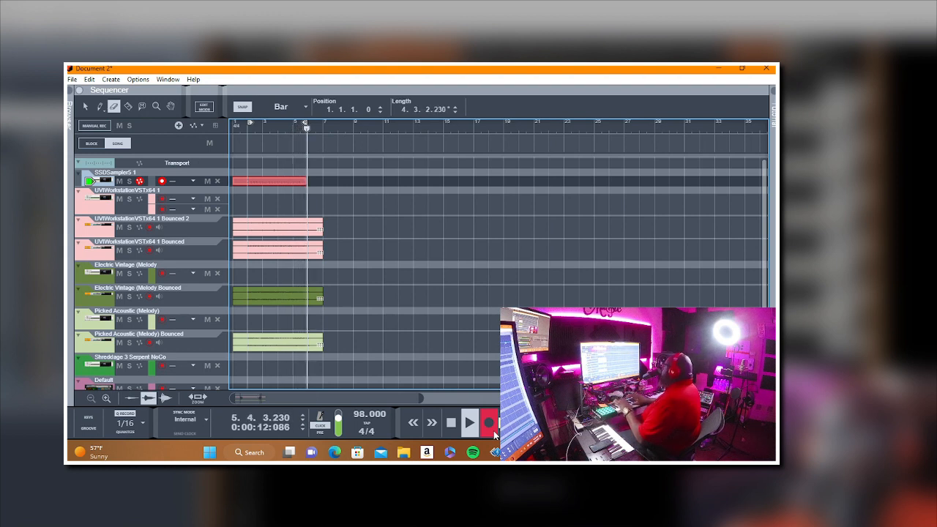
pyautogui.press('space')
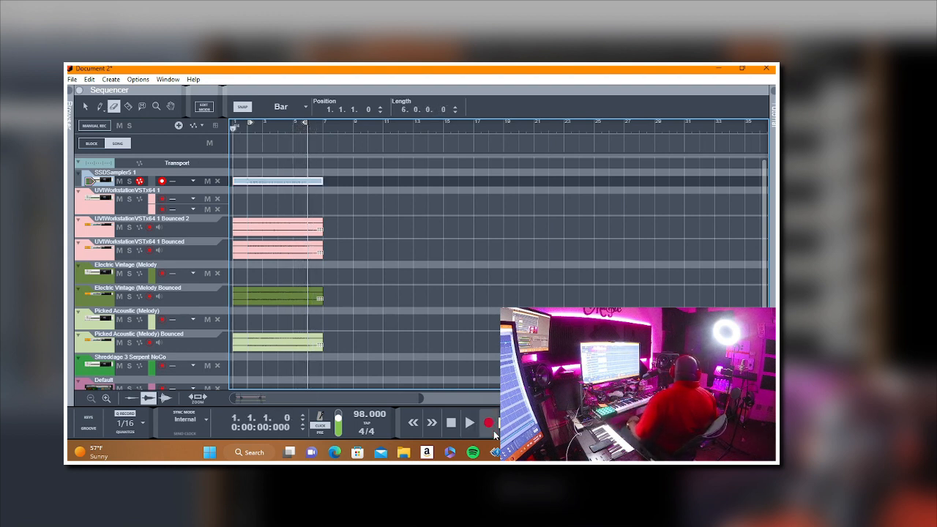
pyautogui.press('space')
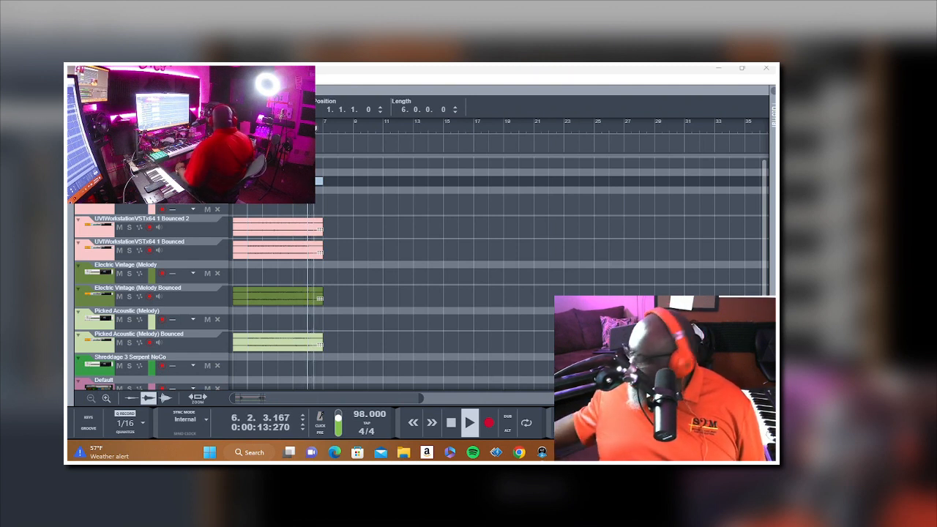
pyautogui.press('space')
pyautogui.press('space')
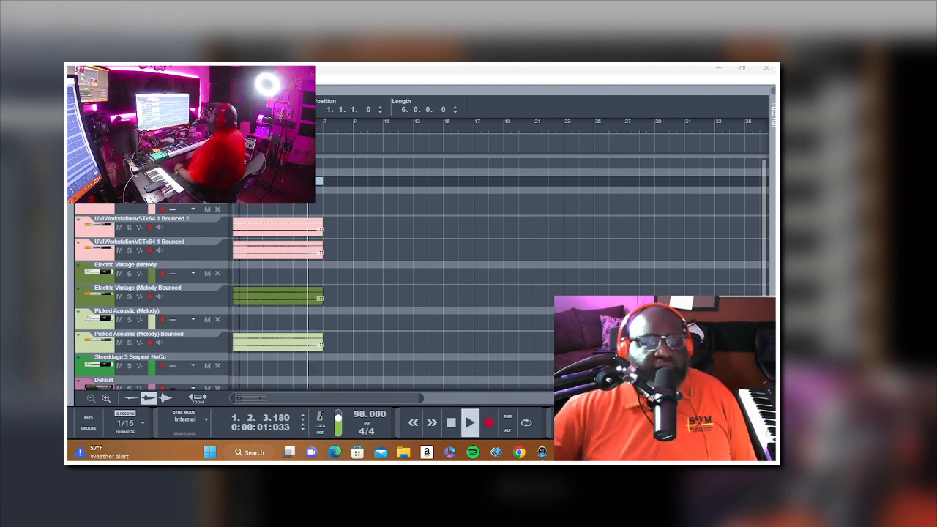
pyautogui.click(391, 275)
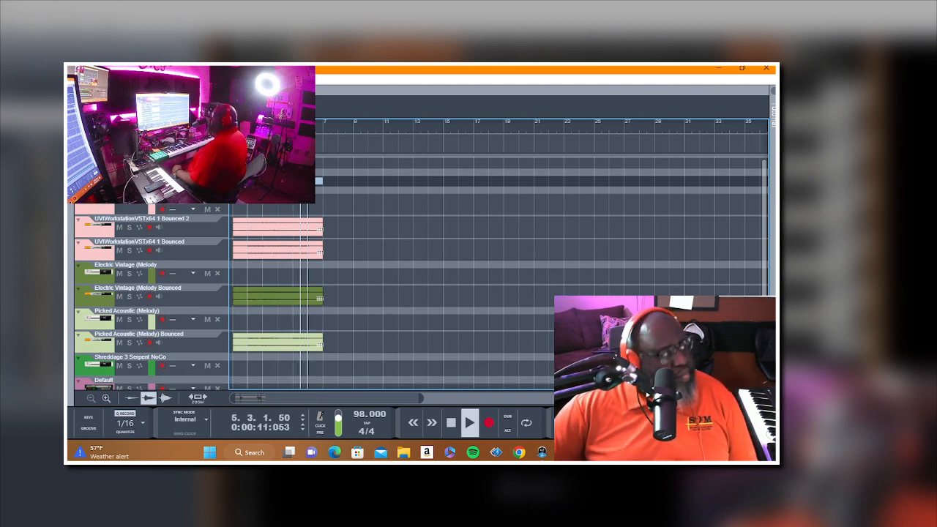
pyautogui.press('space')
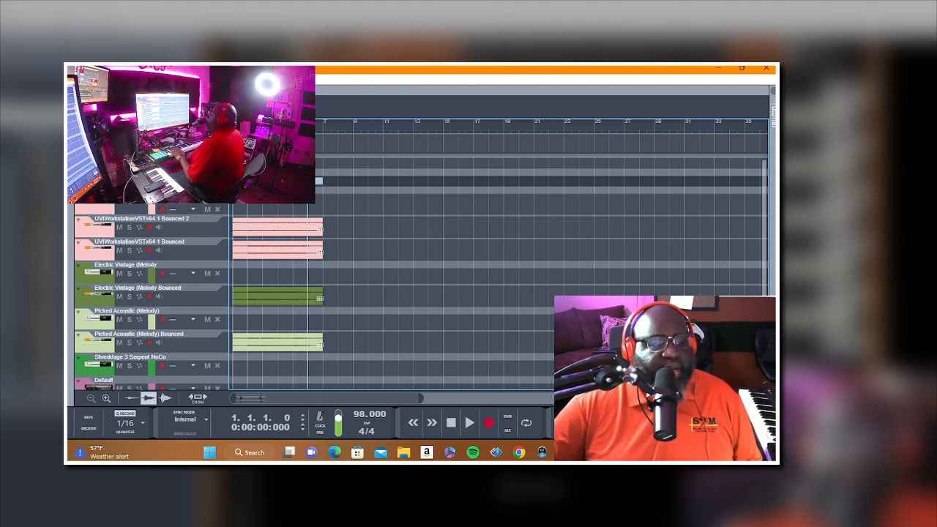
# Step: Select the Default track and play the song from bar 1 with the metronome click on to rehearse a part
pyautogui.scroll(-3, 215, 372)
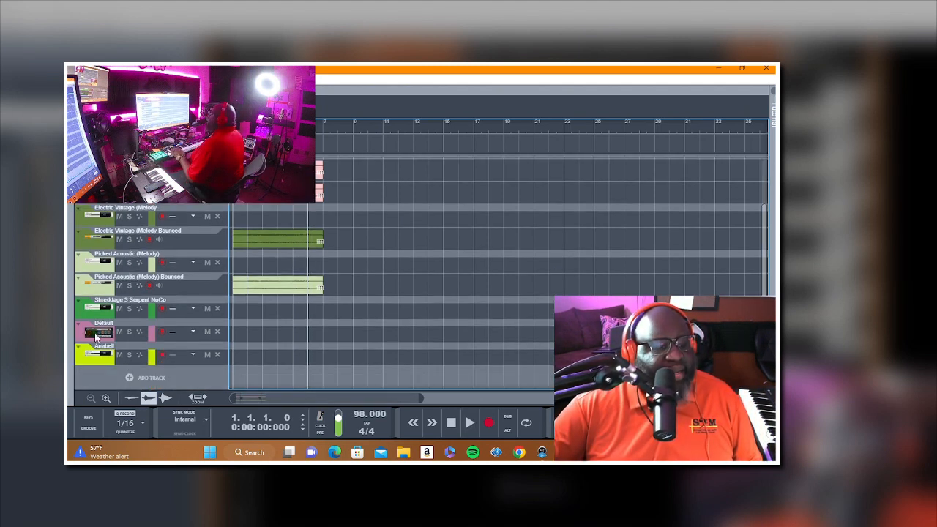
pyautogui.click(94, 333)
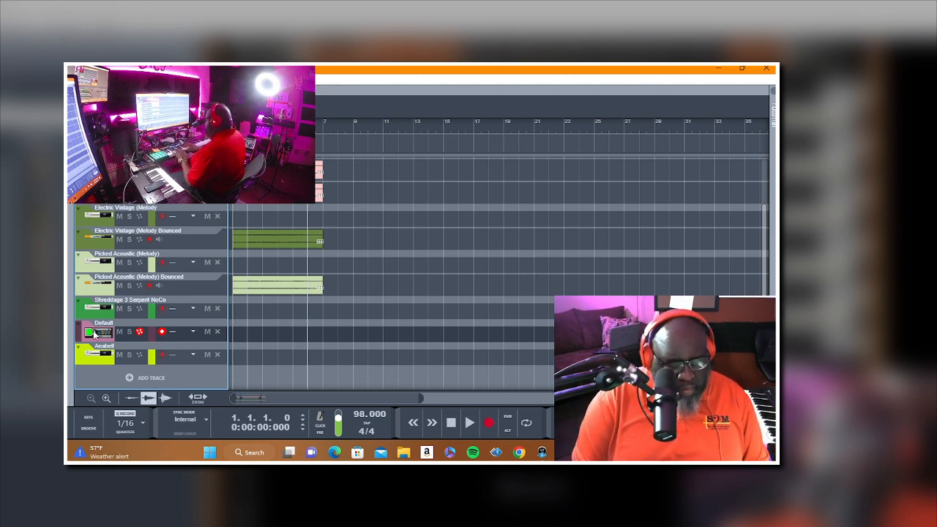
pyautogui.press('space')
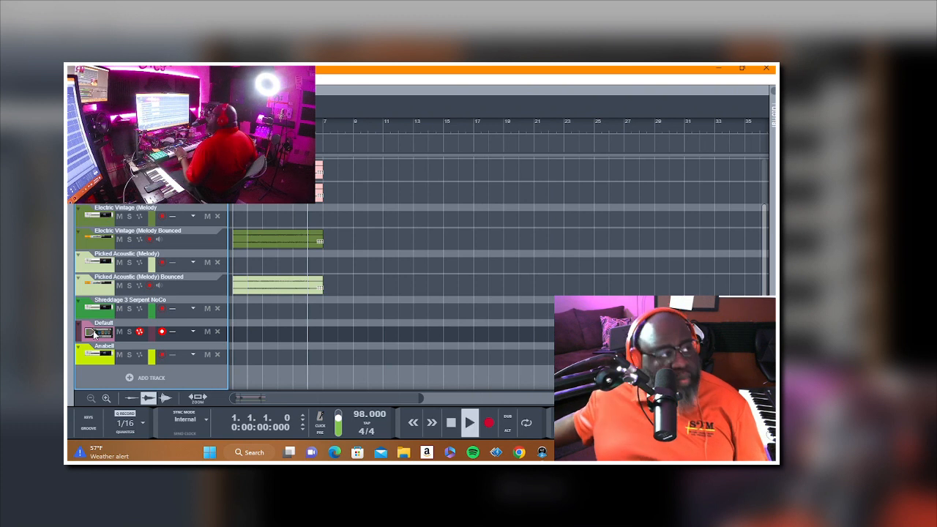
pyautogui.press('space')
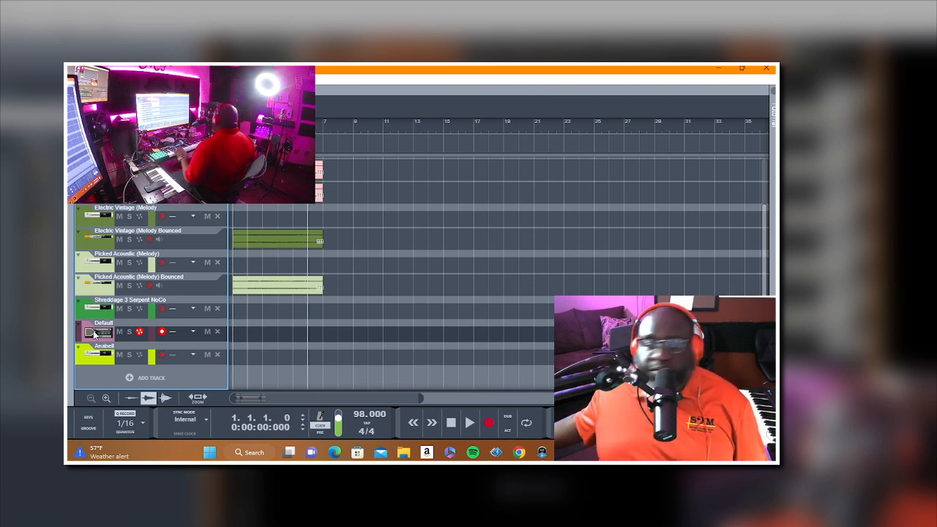
pyautogui.press('space')
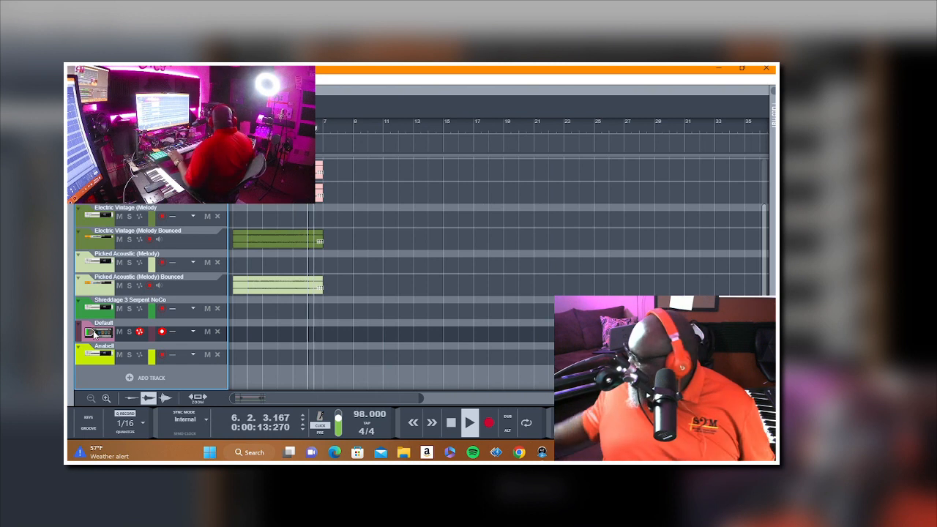
pyautogui.press('space')
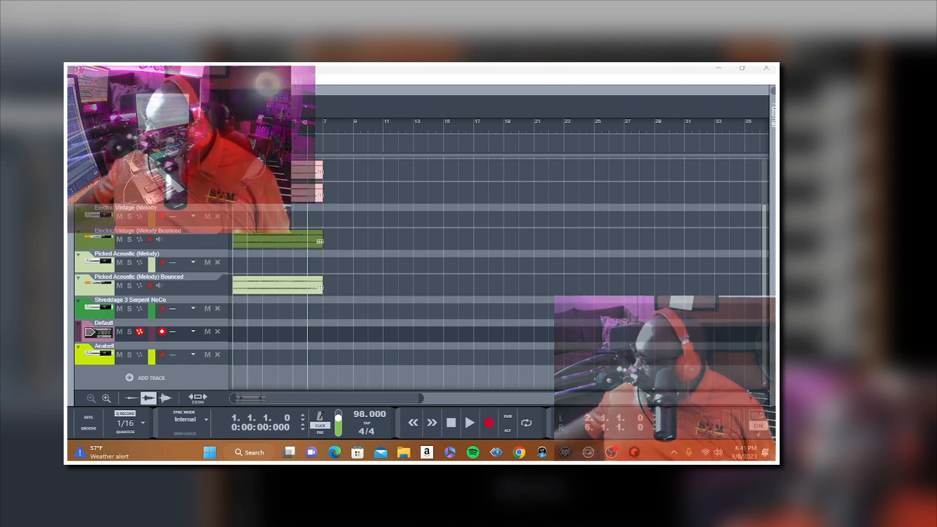
# Step: Record a trial take on the Default track from bar 1, stop around bar 4 and delete the clip
pyautogui.hotkey('ctrl', 'Return')
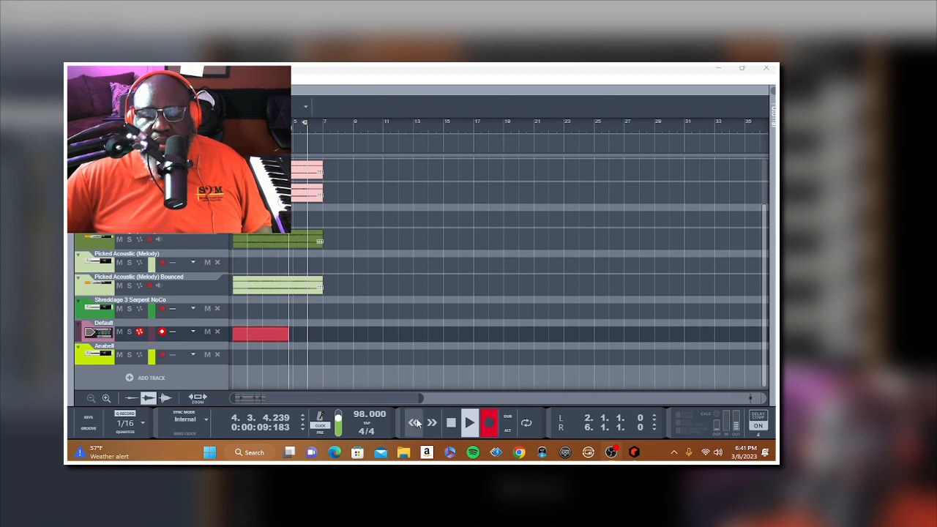
pyautogui.doubleClick(451, 429)
pyautogui.click(289, 334)
pyautogui.press('Delete')
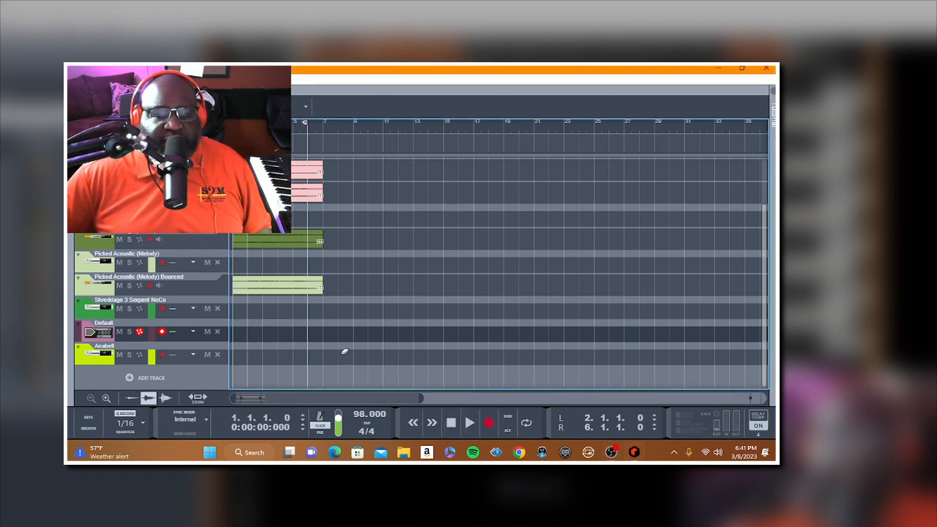
# Step: Play the song from bar 1 several times to rehearse a part on the Default track
pyautogui.click(469, 423)
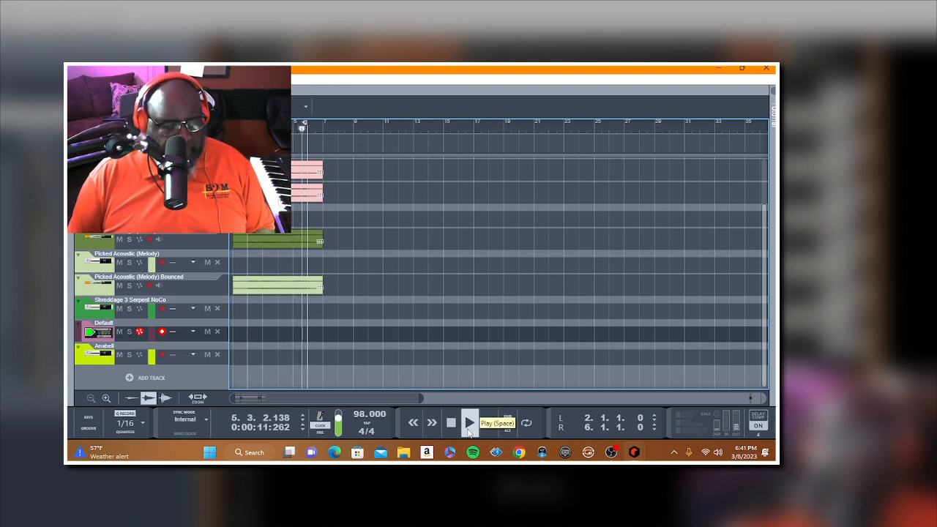
pyautogui.press('space')
pyautogui.click(469, 423)
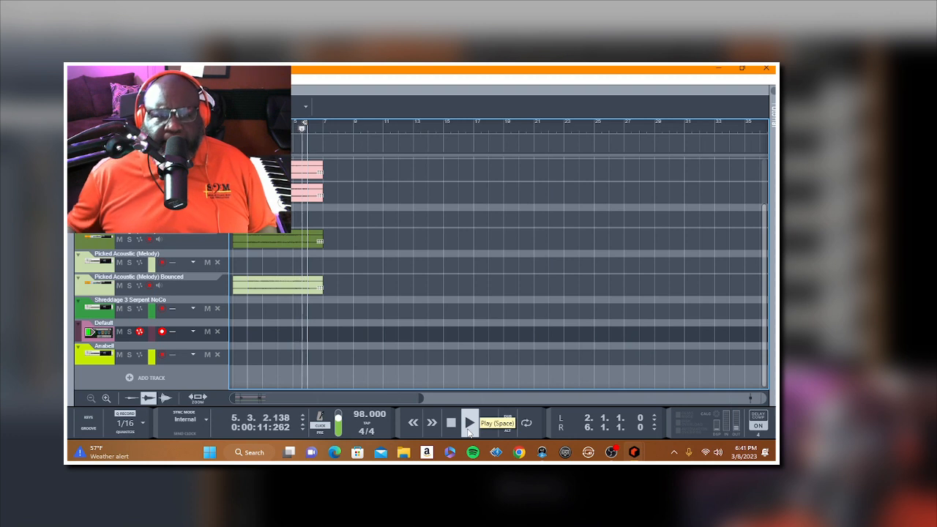
pyautogui.click(469, 425)
pyautogui.click(469, 424)
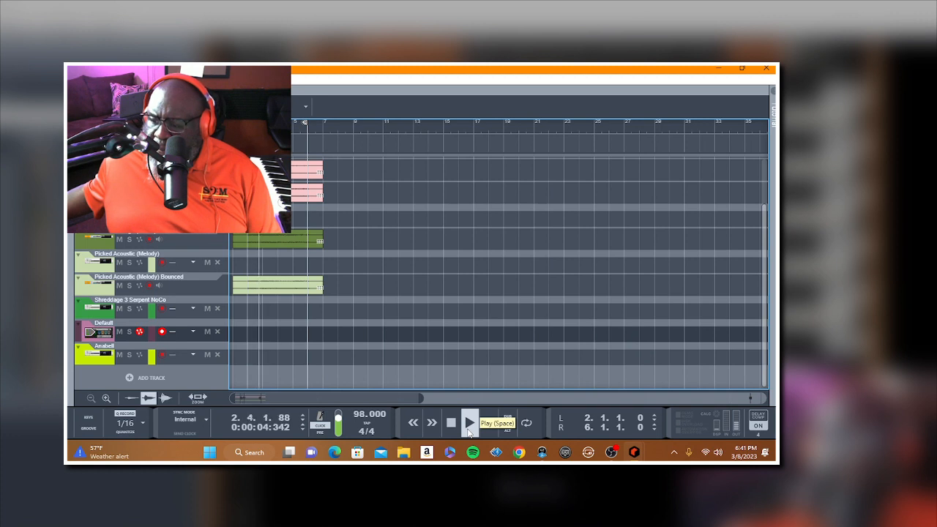
pyautogui.click(469, 430)
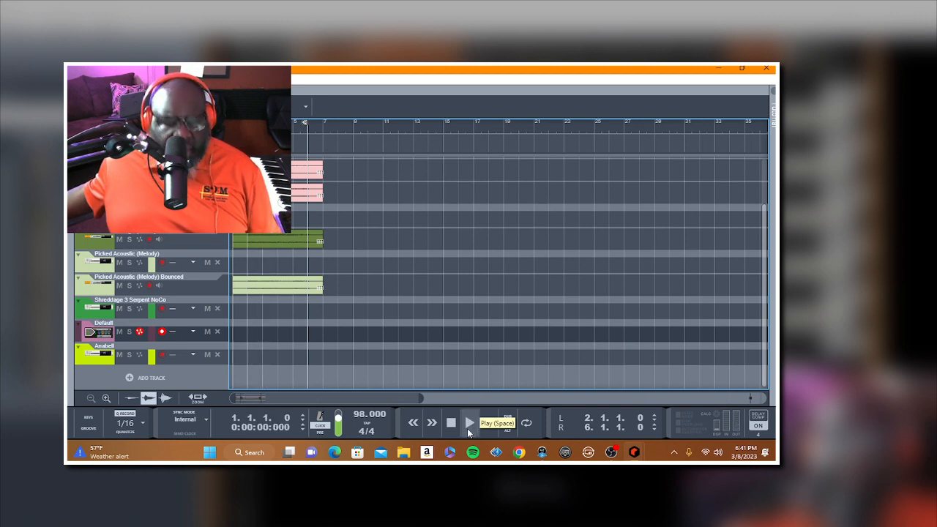
# Step: Record two short trial takes on the Default track from bar 1 and delete their clips
pyautogui.press('KP_Multiply')
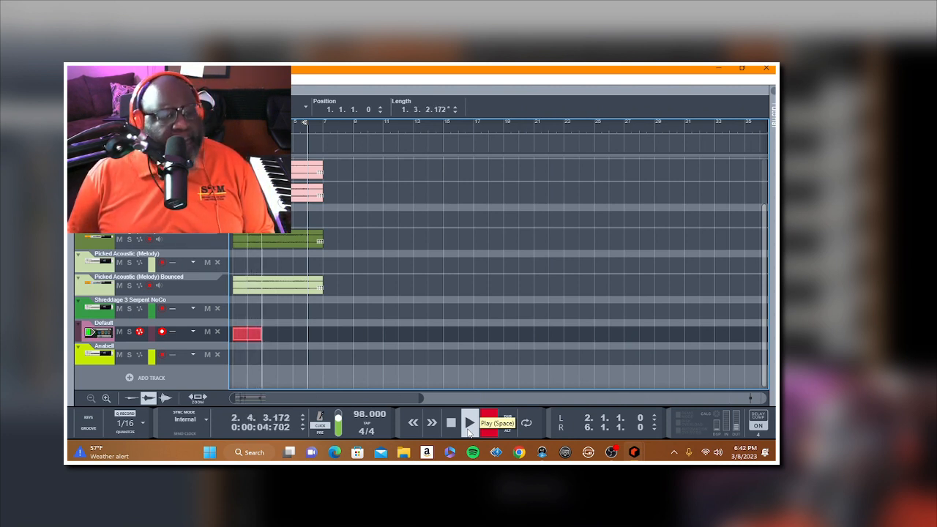
pyautogui.click(451, 422)
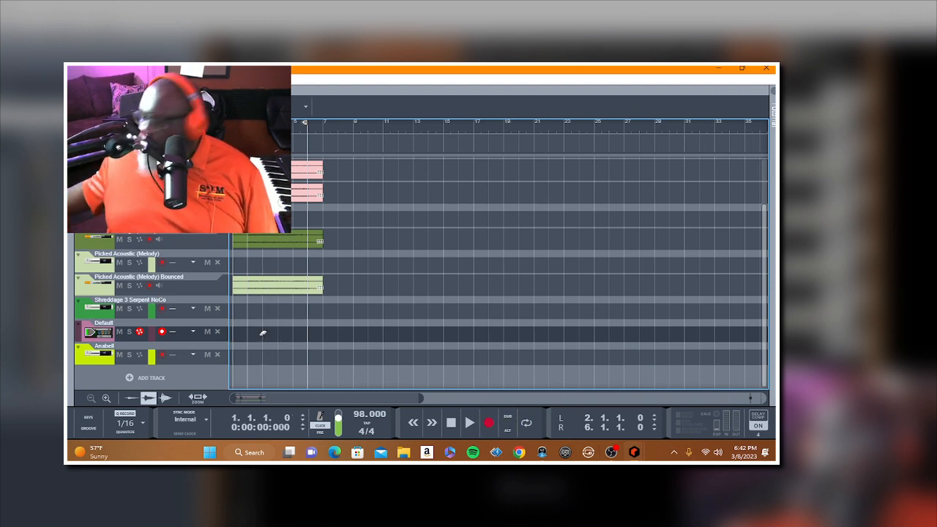
pyautogui.press('KP_Multiply')
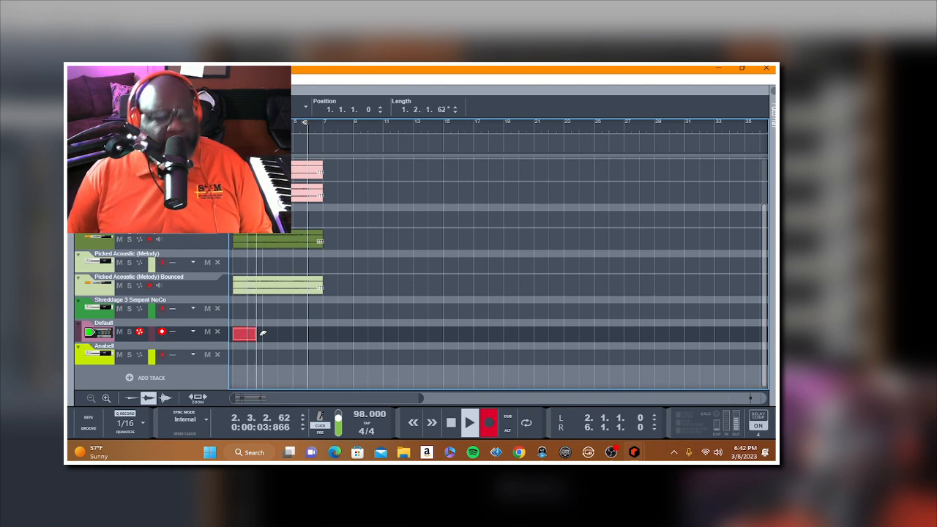
pyautogui.press('space')
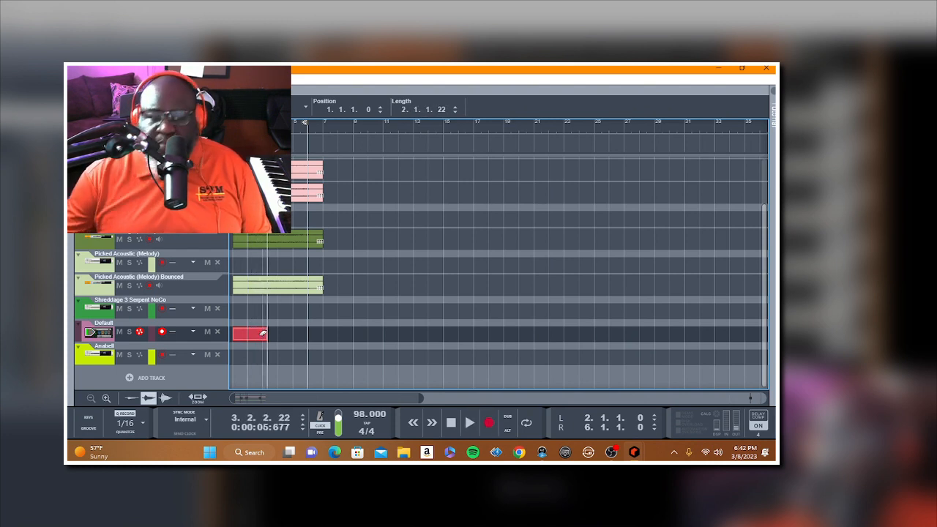
pyautogui.click(262, 333)
pyautogui.click(450, 423)
# Step: Turn on looping between bars 2 and 6, record a four-bar part on the Default track and switch the metronome click off
pyautogui.click(469, 423)
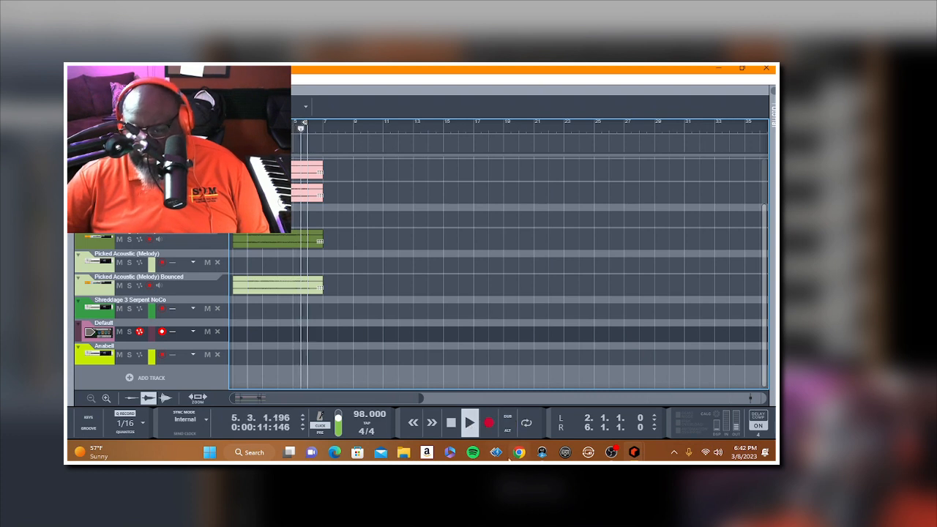
pyautogui.click(526, 423)
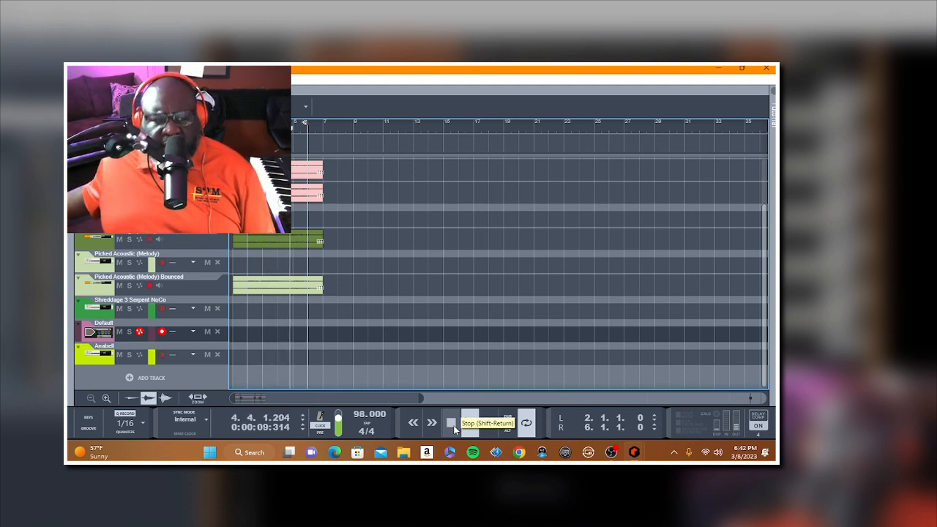
pyautogui.hotkey('ctrl', 'Return')
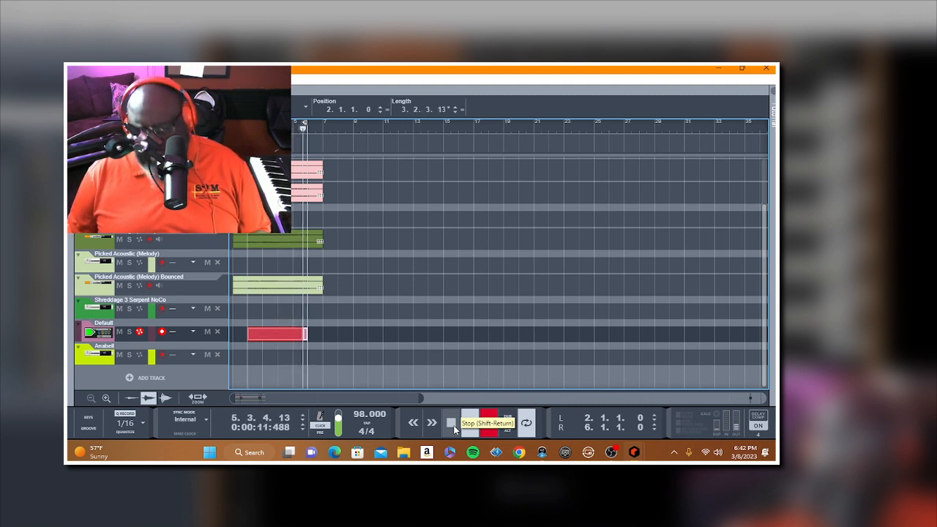
pyautogui.click(453, 428)
pyautogui.click(451, 423)
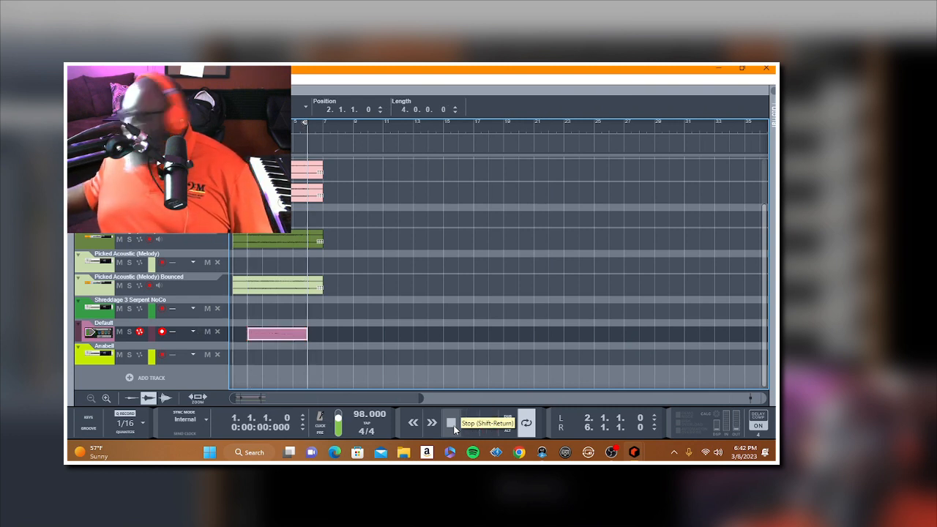
# Step: Play back the loop, select the Anabell track and play the song from bar 1 to rehearse a part
pyautogui.press('space')
pyautogui.click(416, 322)
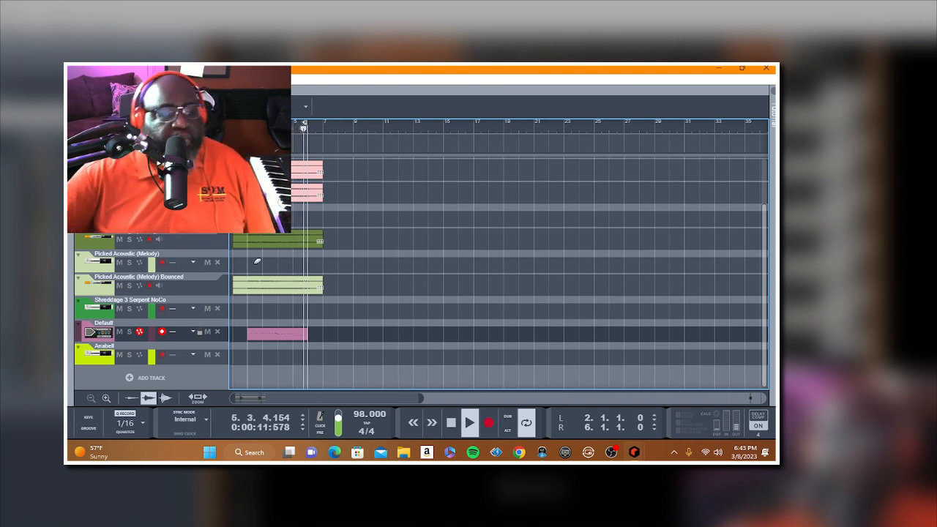
pyautogui.click(97, 356)
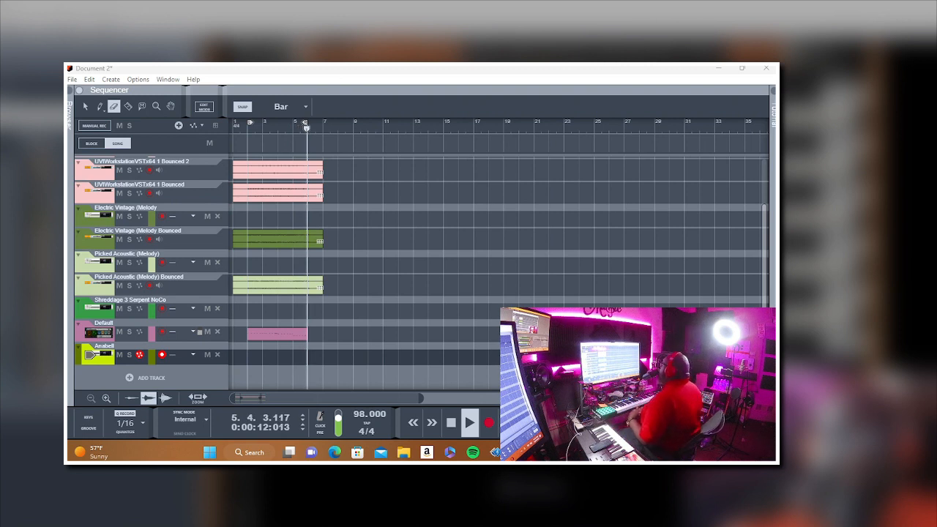
pyautogui.press('space')
pyautogui.hotkey('shift', 'Return')
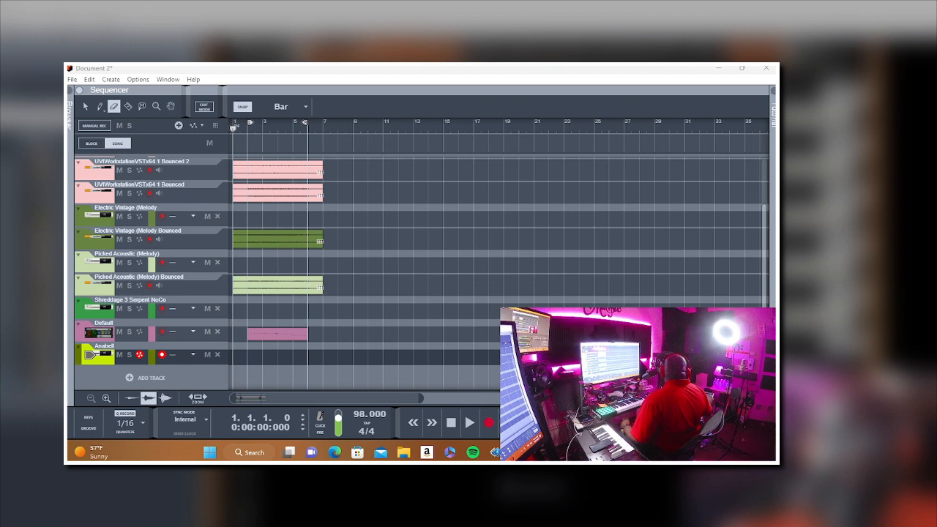
pyautogui.press('space')
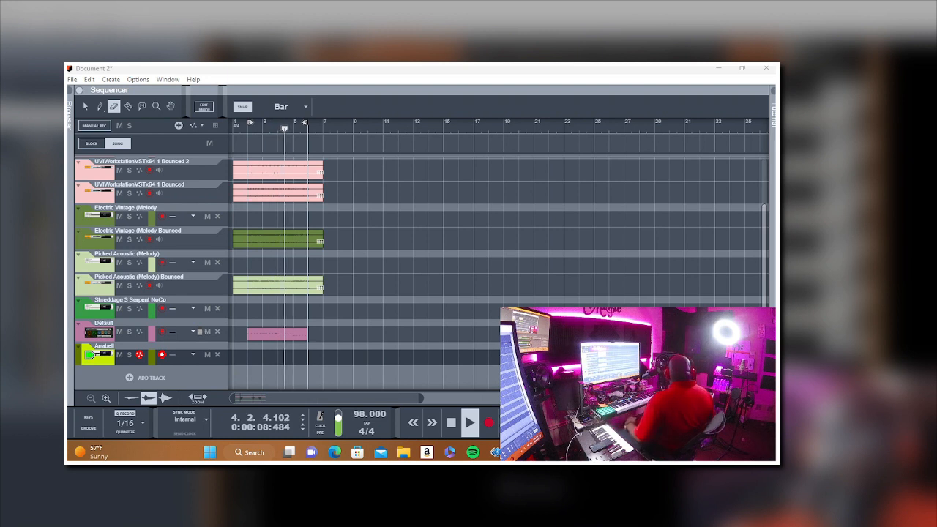
pyautogui.press('space')
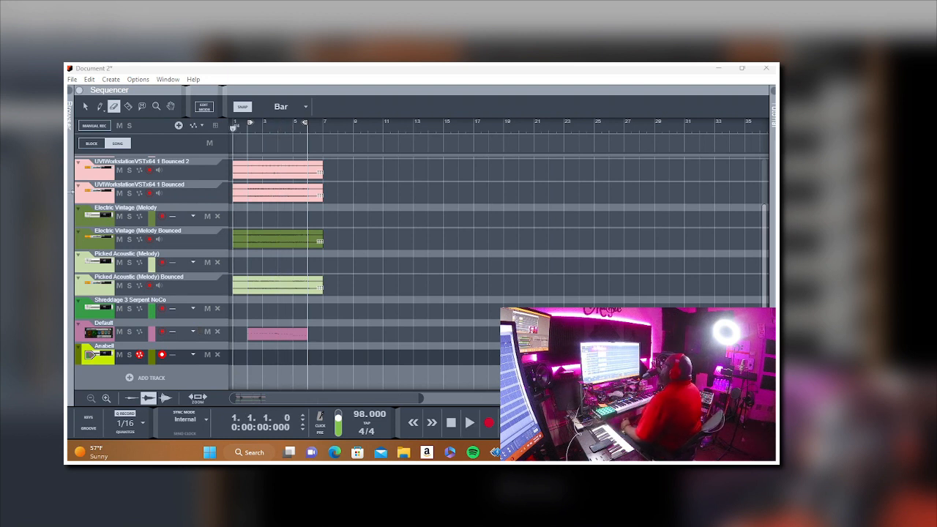
# Step: Split the clips on all tracks at bar 6 with the Razor tool and delete the one-bar section from bar 6 to bar 7
pyautogui.click(128, 106)
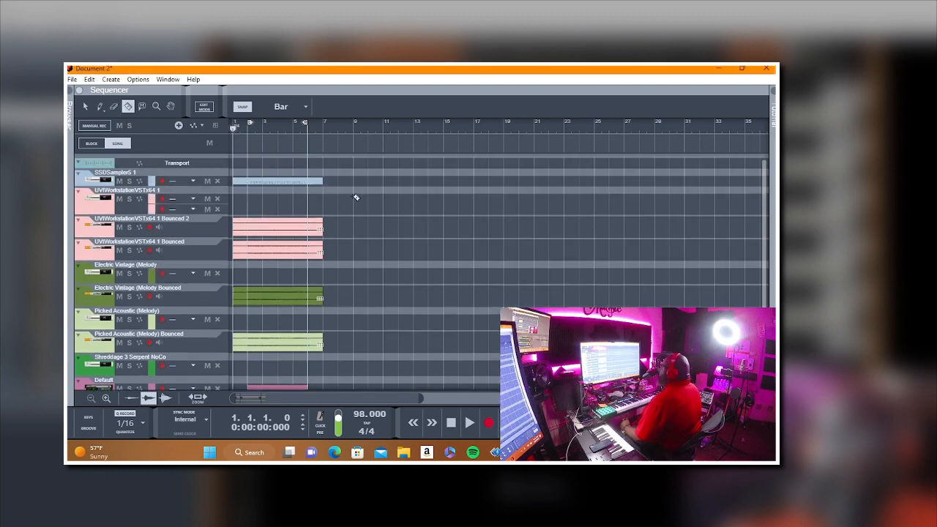
pyautogui.scroll(-3, 313, 273)
pyautogui.click(315, 301)
pyautogui.rightClick(316, 301)
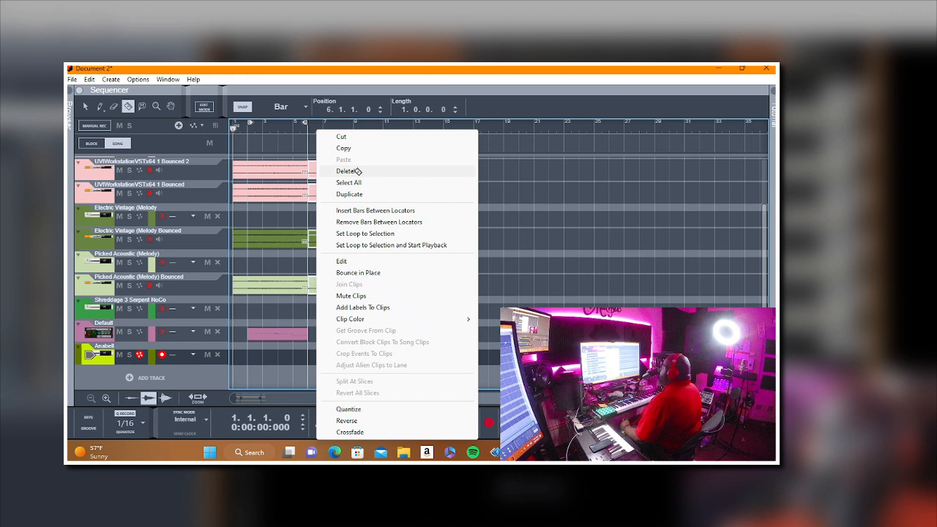
pyautogui.click(357, 170)
pyautogui.scroll(3, 314, 245)
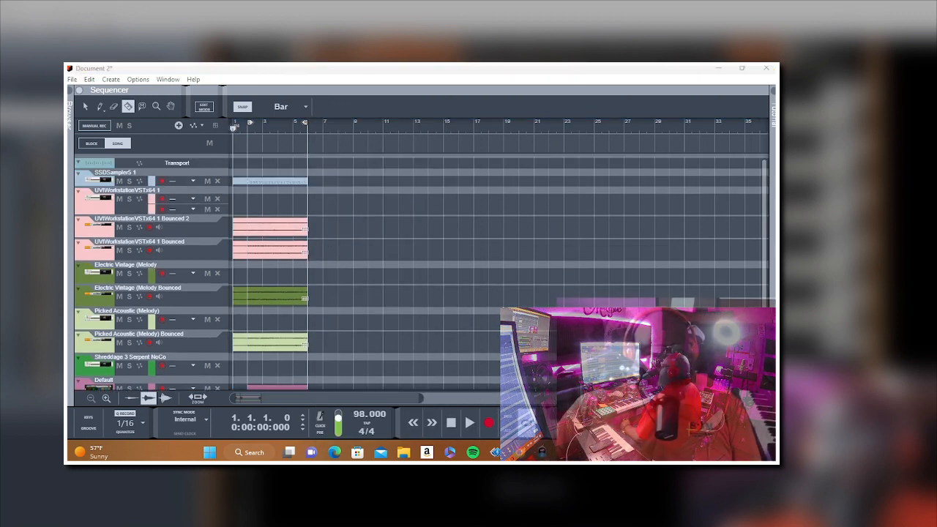
# Step: Split off the bar 1 section of the clips on all tracks with the Razor tool and remove it
pyautogui.click(236, 184)
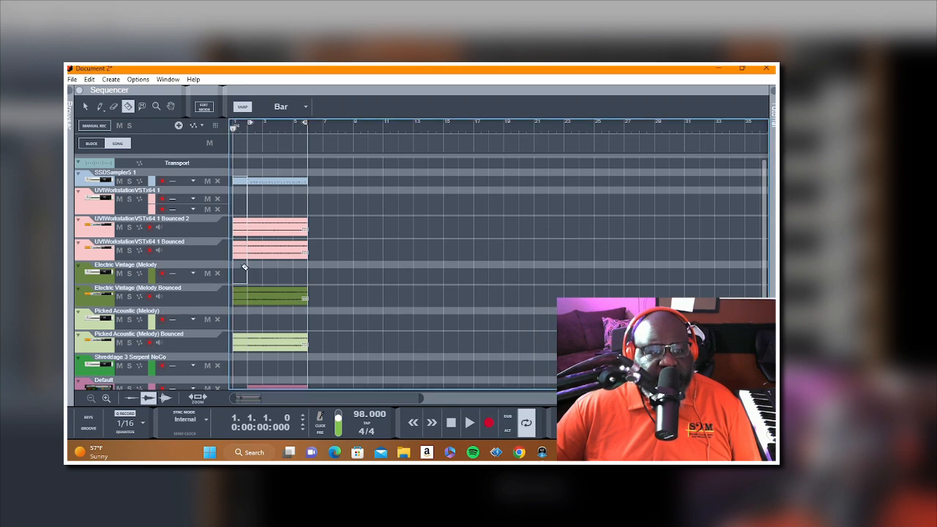
pyautogui.scroll(-3, 243, 307)
pyautogui.moveTo(244, 317); pyautogui.dragTo(233, 157)
pyautogui.rightClick(234, 130)
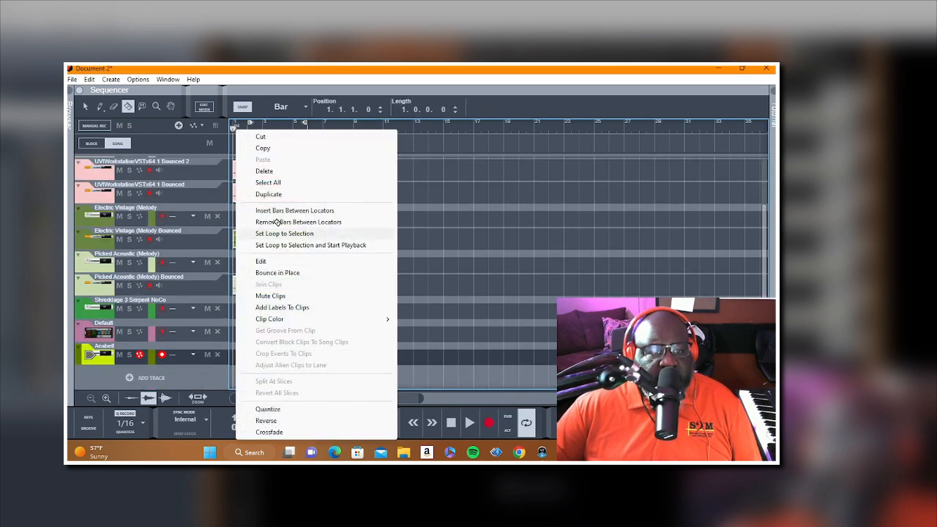
pyautogui.click(271, 132)
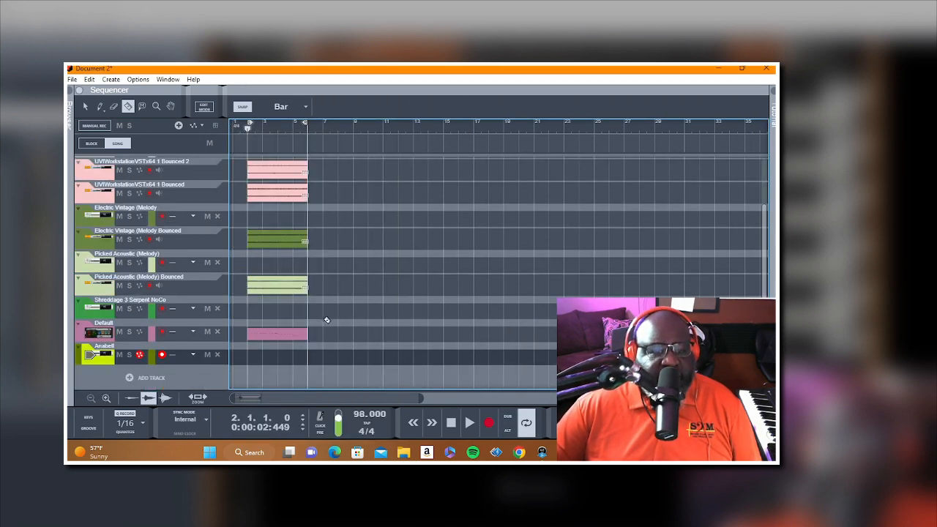
# Step: Select the four-bar clips on all tracks, repeat them once from bar 6 to bar 10 and return to bar 1
pyautogui.scroll(3, 288, 337)
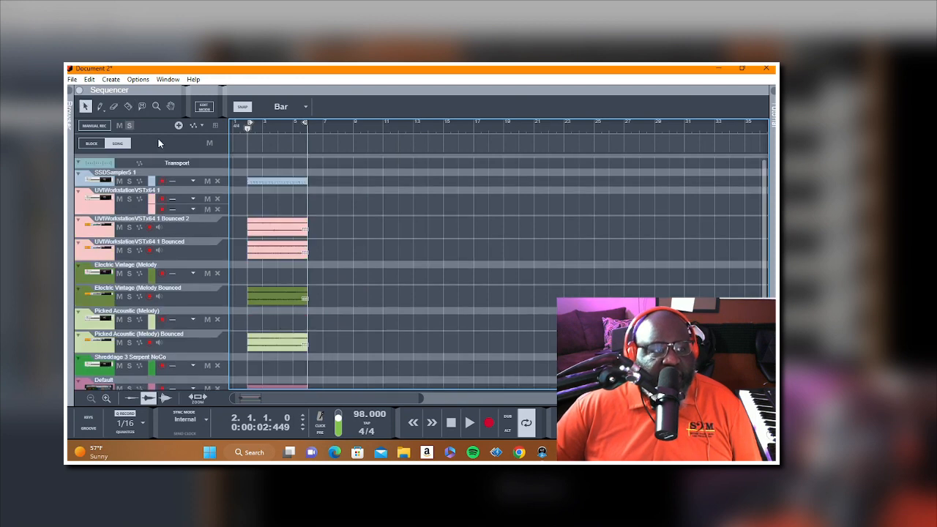
pyautogui.scroll(-3, 326, 194)
pyautogui.rightClick(279, 335)
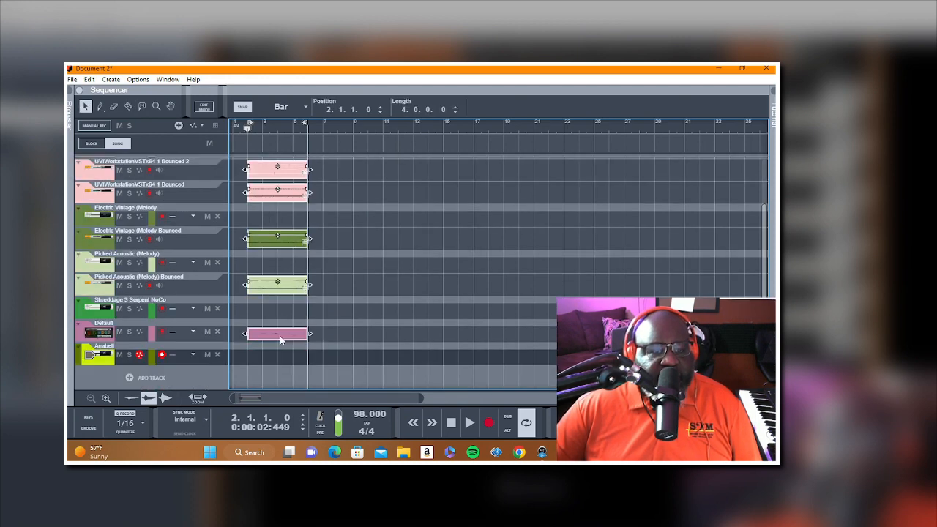
pyautogui.click(309, 148)
pyautogui.rightClick(338, 176)
pyautogui.click(373, 187)
pyautogui.click(375, 188)
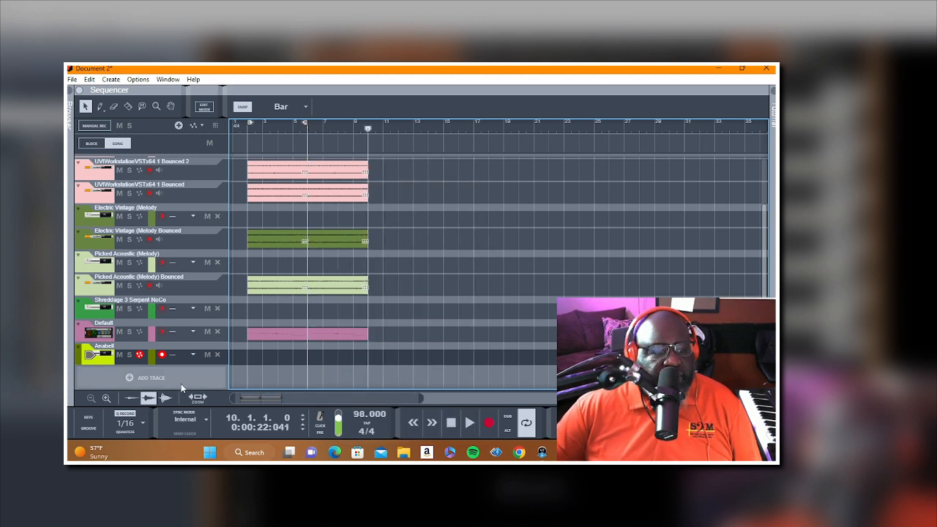
pyautogui.click(415, 424)
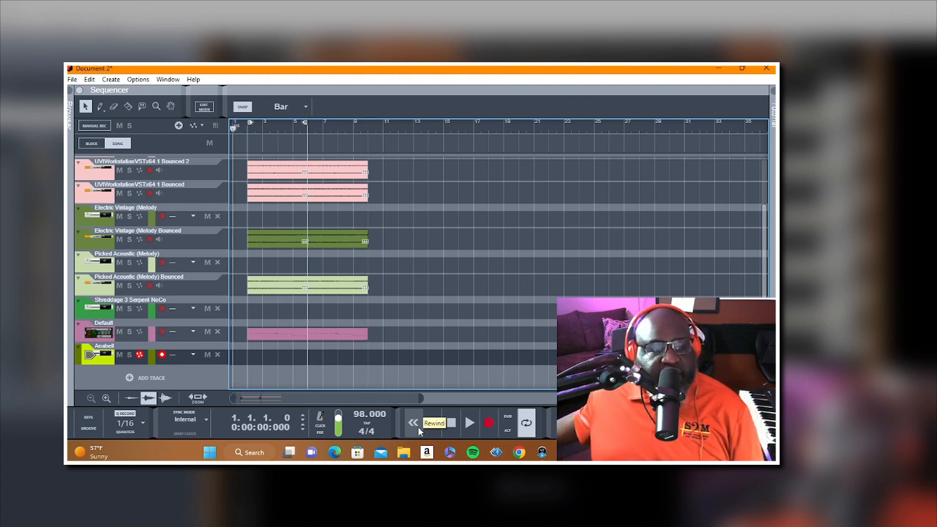
# Step: Rehearse over playback from bar 1, record a trial take on the Anabell track and erase it
pyautogui.press('space')
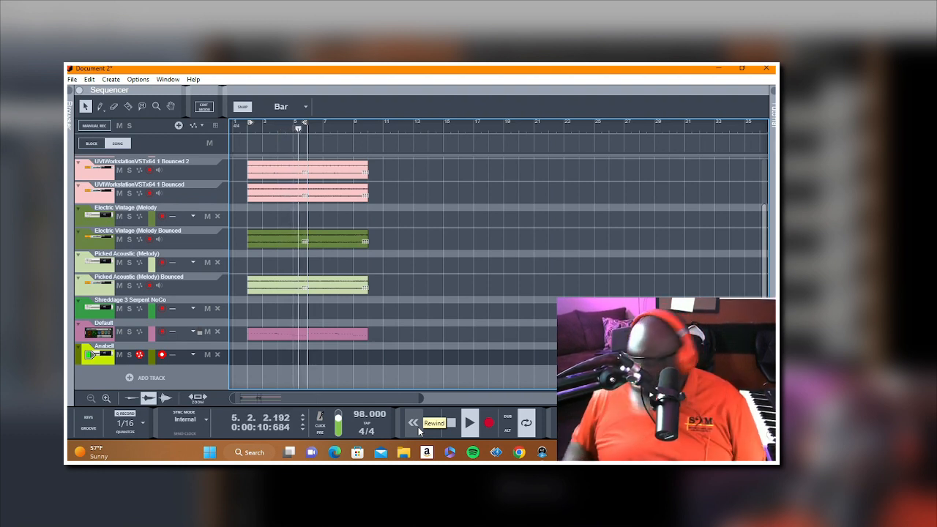
pyautogui.click(414, 423)
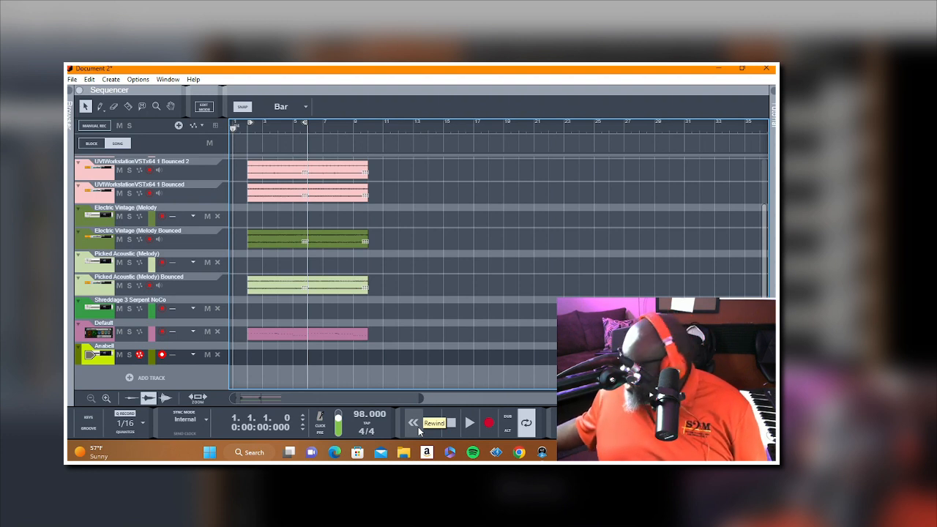
pyautogui.hotkey('ctrl', 'Return')
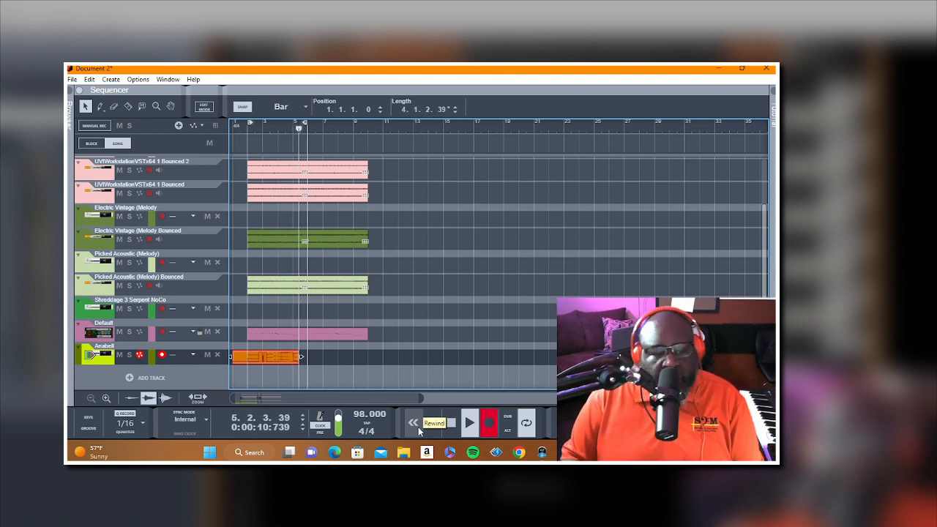
pyautogui.press('space')
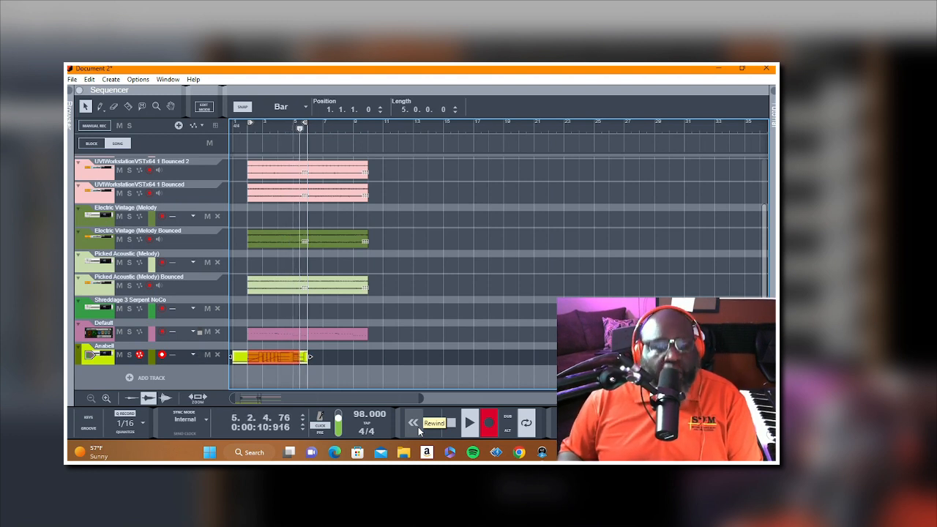
pyautogui.press('space')
pyautogui.hotkey('shift', 'Return')
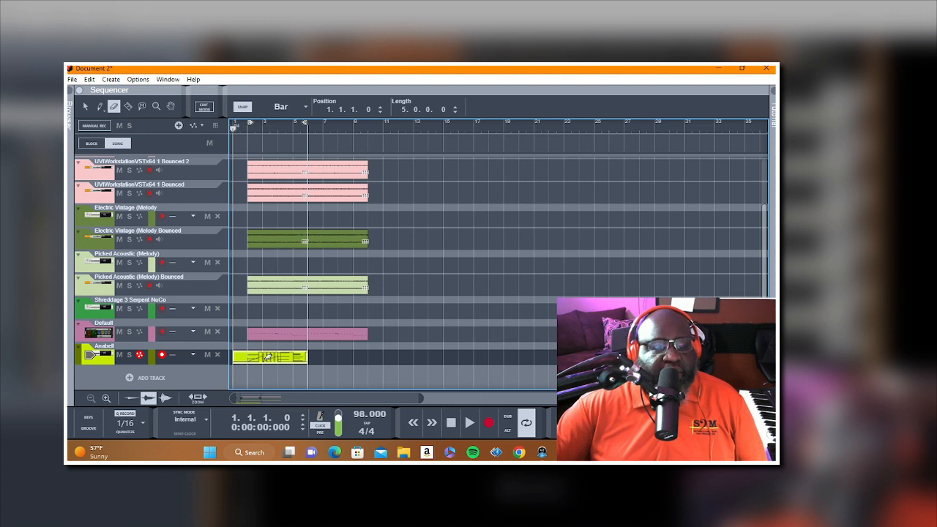
pyautogui.press('Delete')
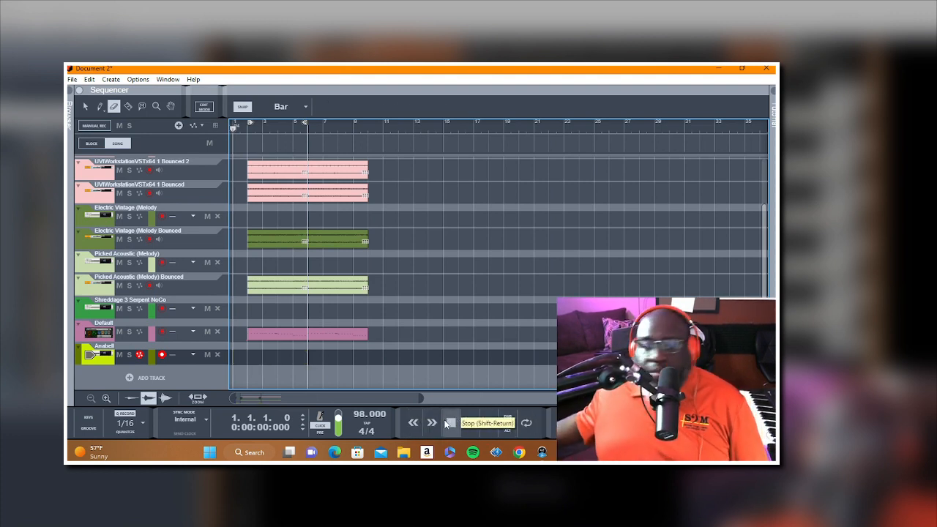
pyautogui.hotkey('ctrl', 'Return')
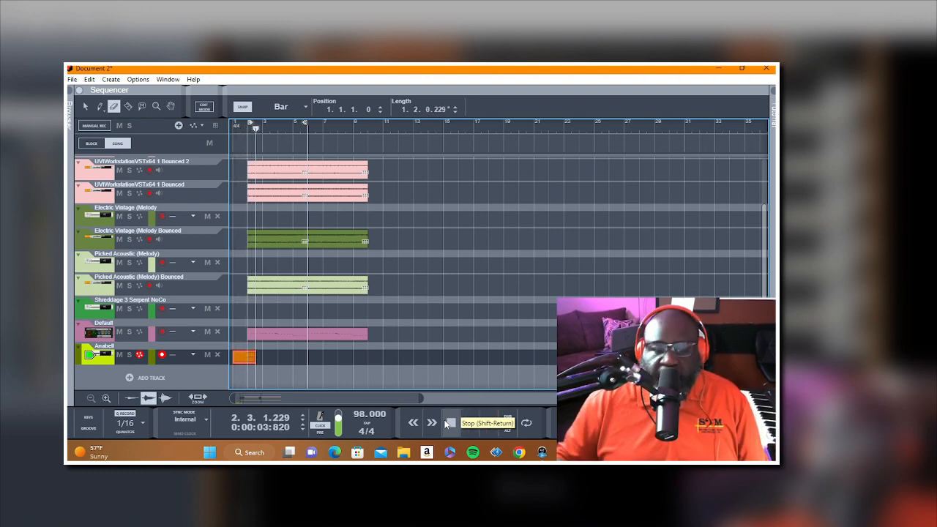
pyautogui.click(446, 424)
pyautogui.rightClick(514, 382)
pyautogui.click(250, 357)
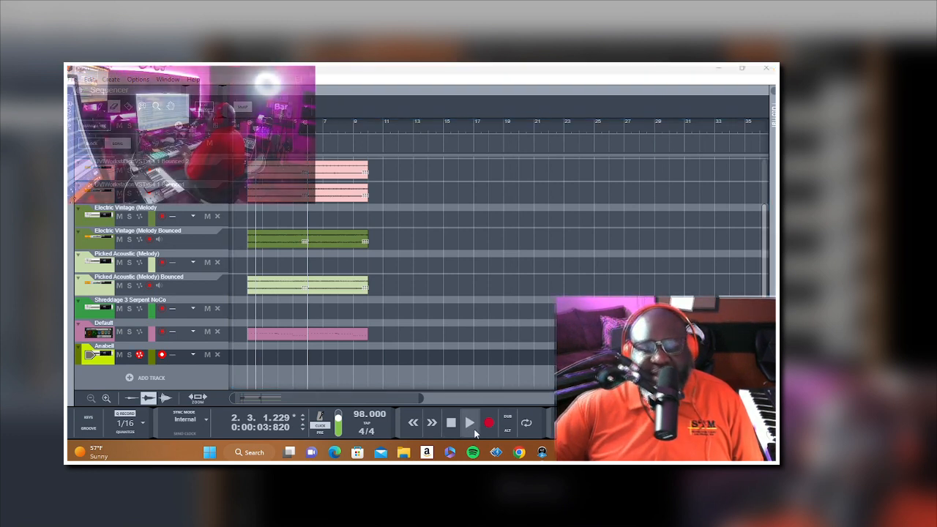
pyautogui.click(451, 425)
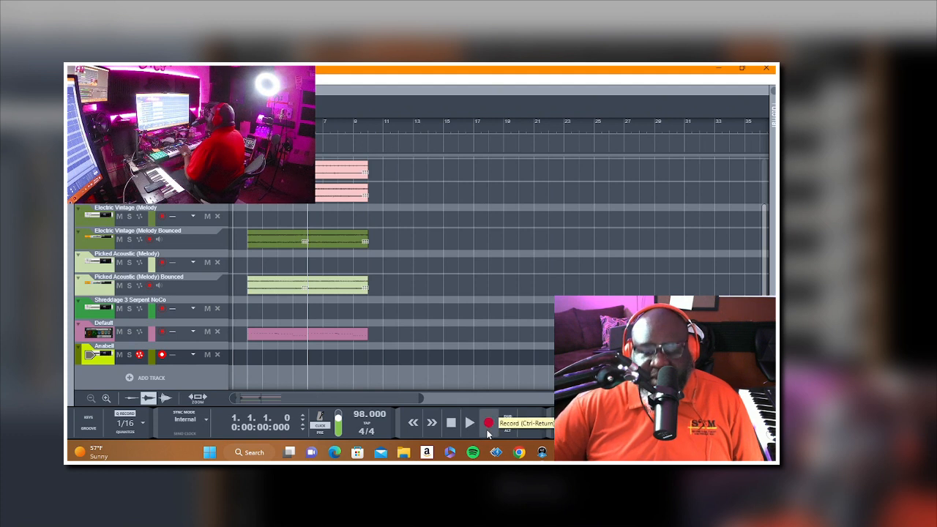
# Step: Record the Anabell part from bar 1 past bar 10, and trim its clip to start at bar 2 and last eight bars
pyautogui.click(487, 431)
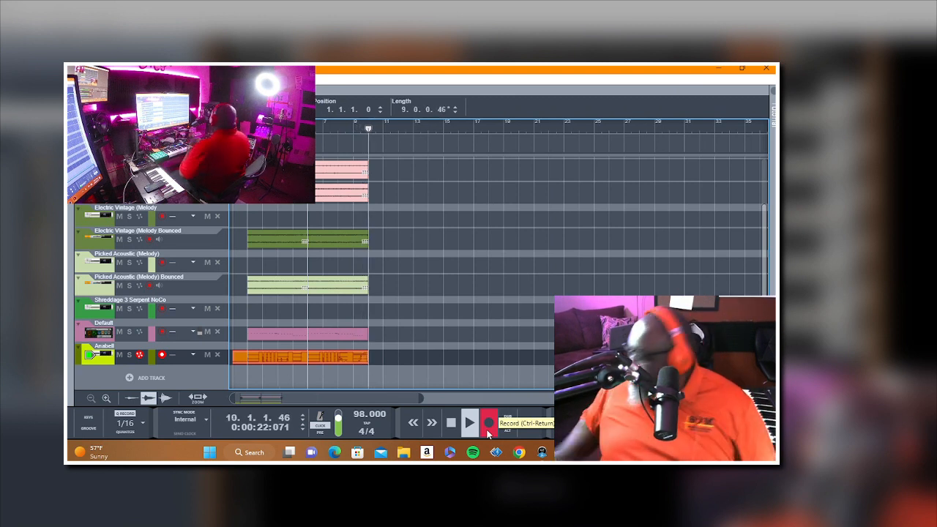
pyautogui.press('space')
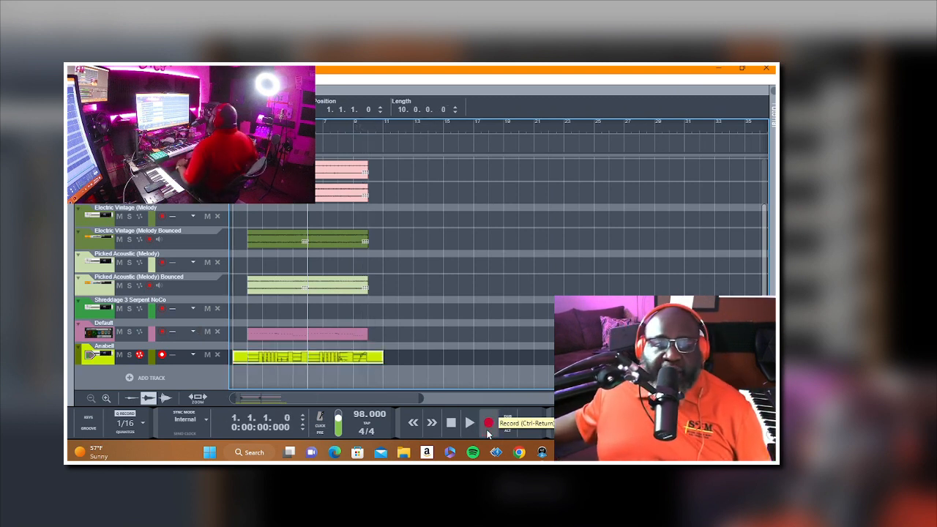
pyautogui.press('space')
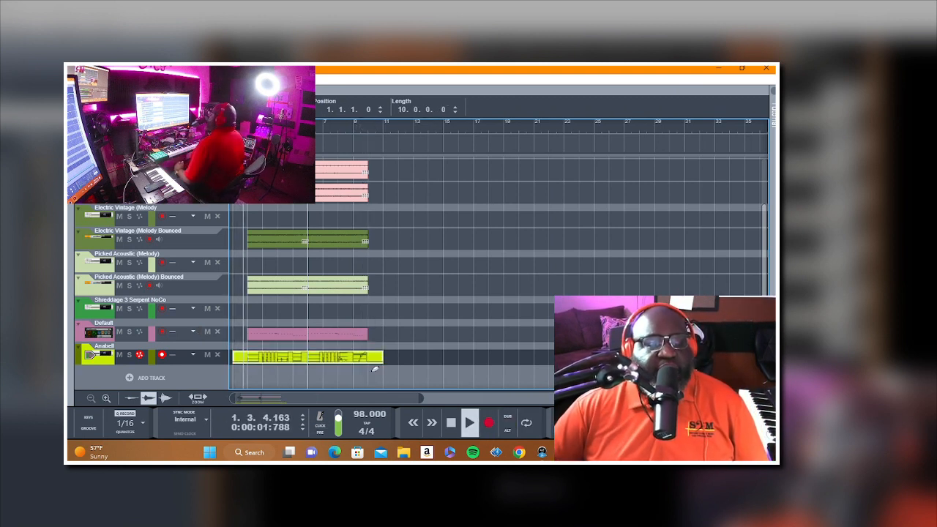
pyautogui.click(309, 209)
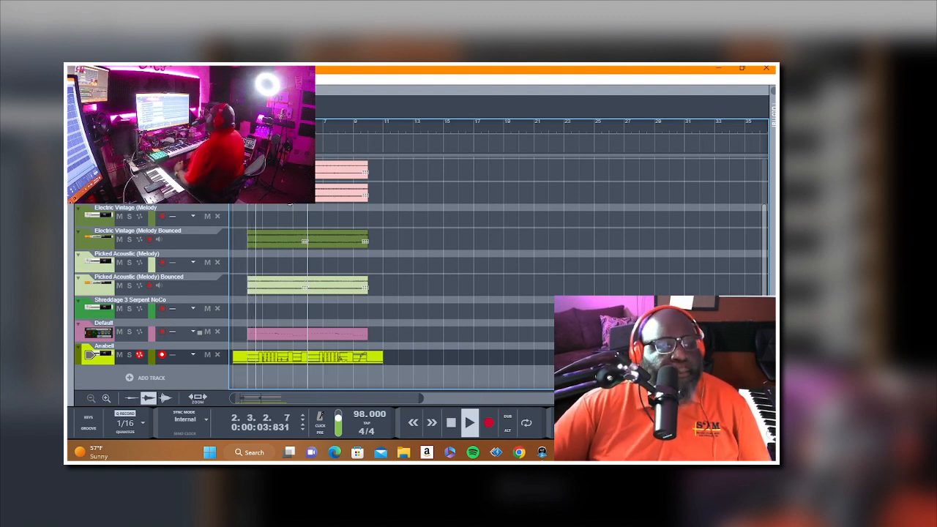
pyautogui.click(382, 358)
pyautogui.moveTo(380, 357); pyautogui.dragTo(368, 357)
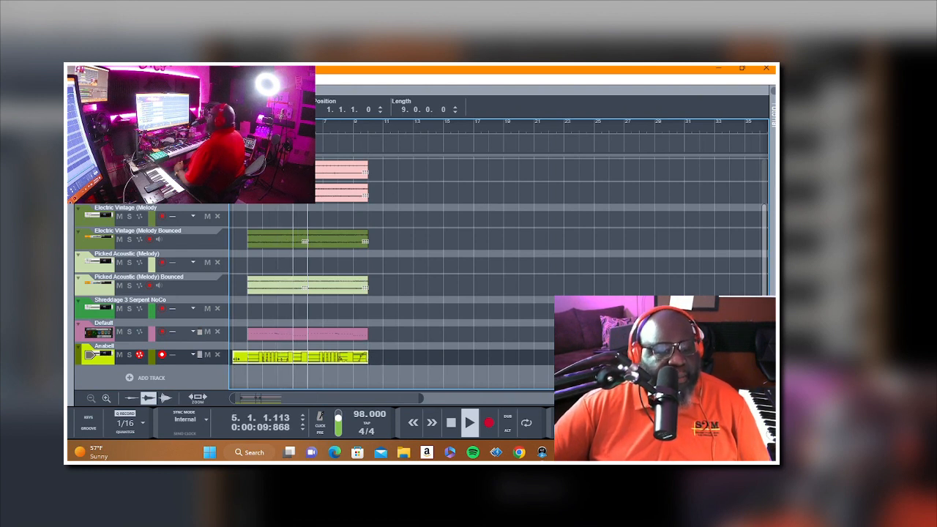
pyautogui.moveTo(233, 358); pyautogui.dragTo(245, 357)
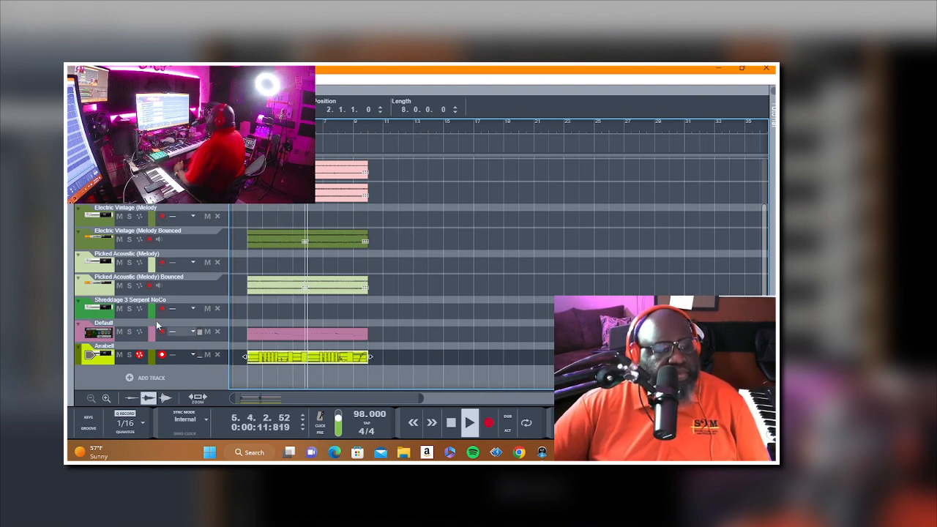
# Step: Select the Shreddage 3 Serpent NoCo track, rehearse a part over the playback and return to bar 1
pyautogui.click(102, 314)
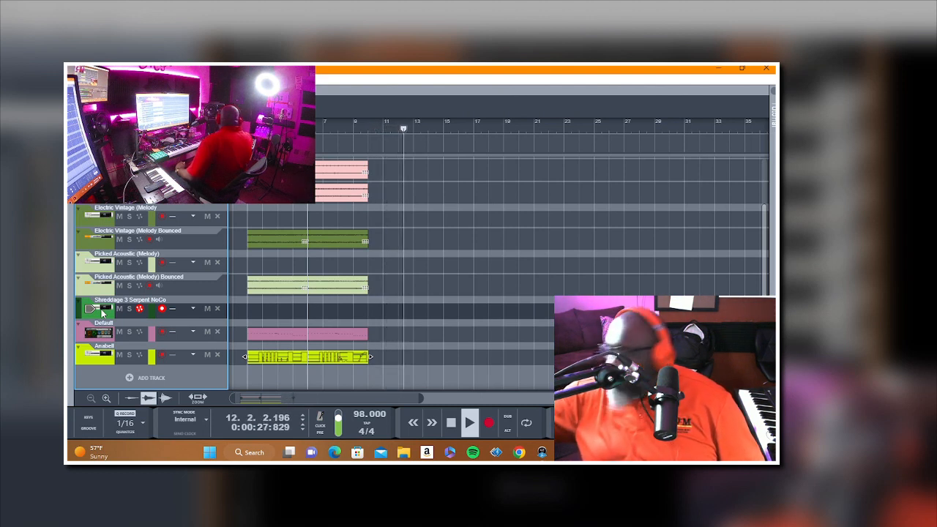
pyautogui.press('space')
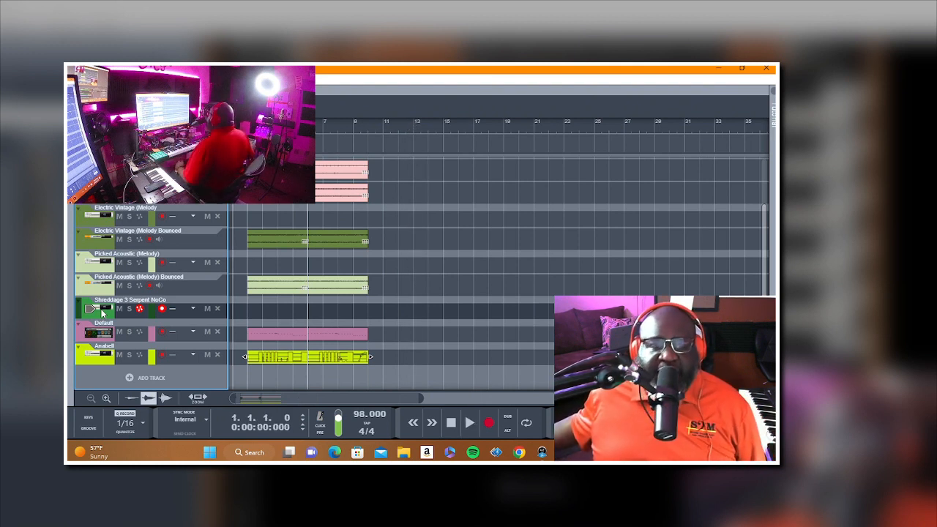
# Step: Record trial takes on the Shreddage 3 Serpent NoCo track and erase them, returning to bar 1
pyautogui.press('r')
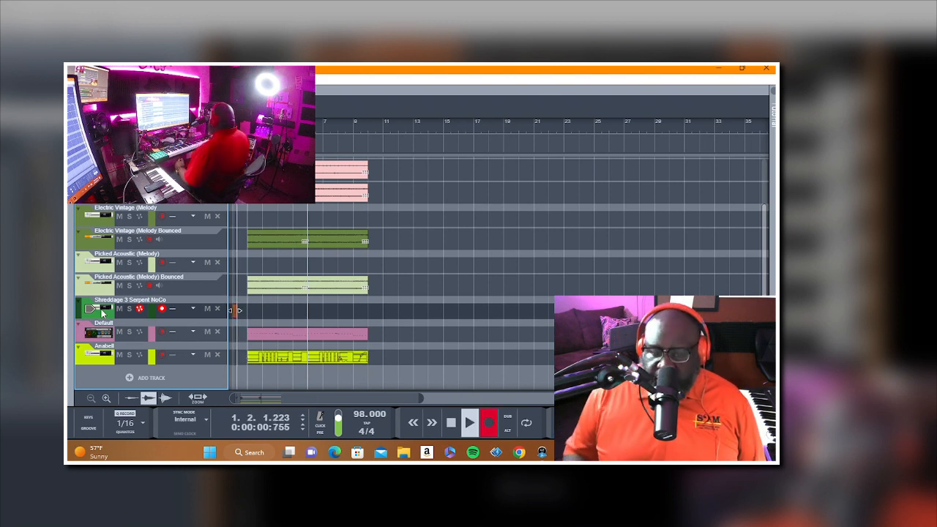
pyautogui.press('space')
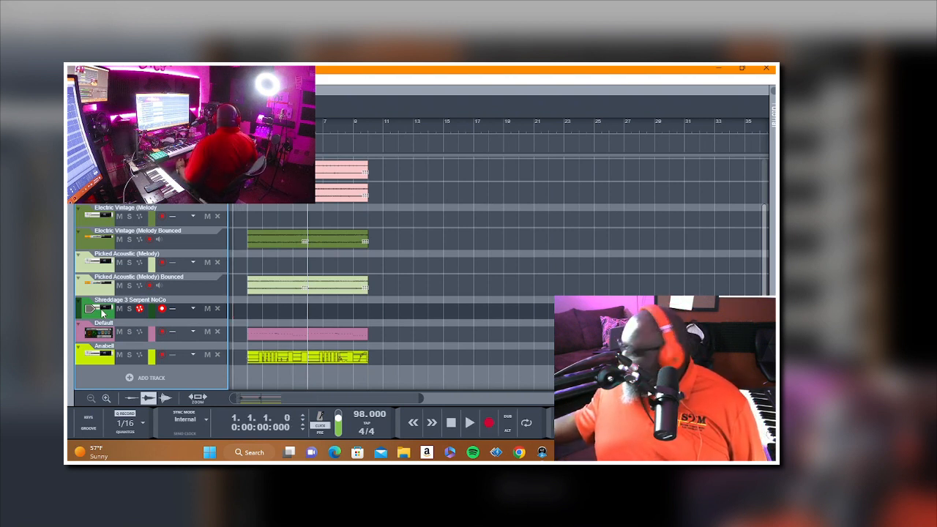
pyautogui.press('r')
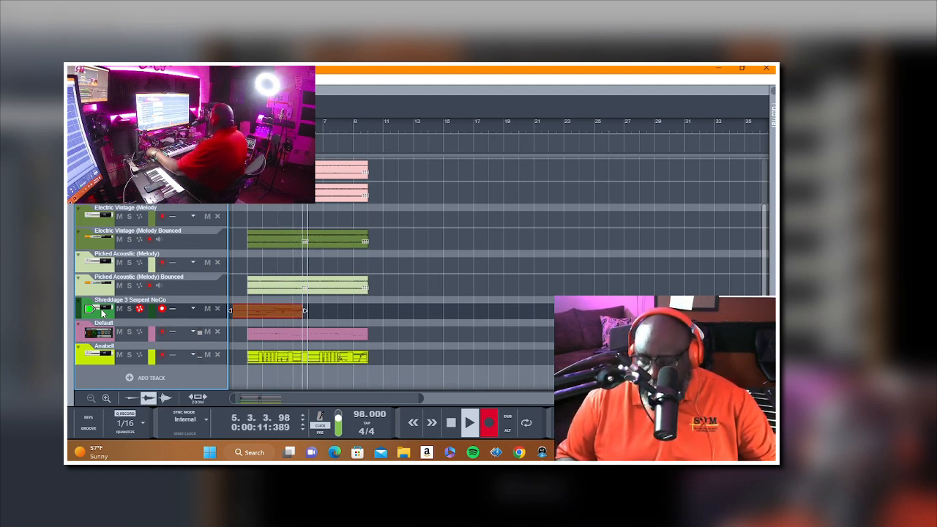
pyautogui.press('space')
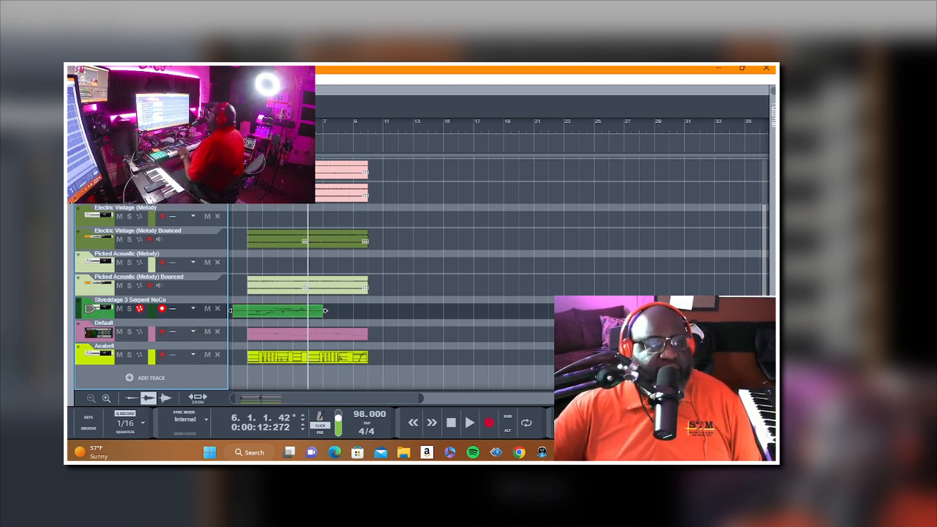
pyautogui.press('Delete')
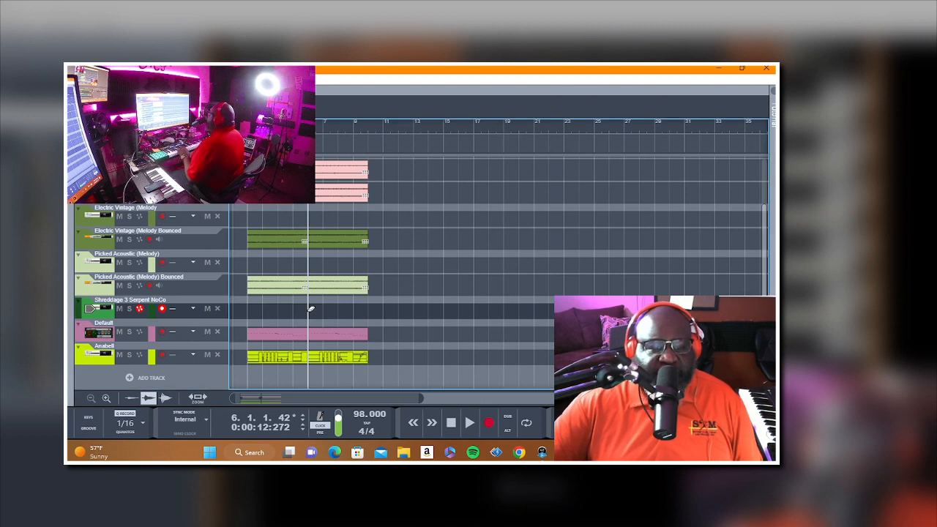
pyautogui.hotkey('shift', 'Return')
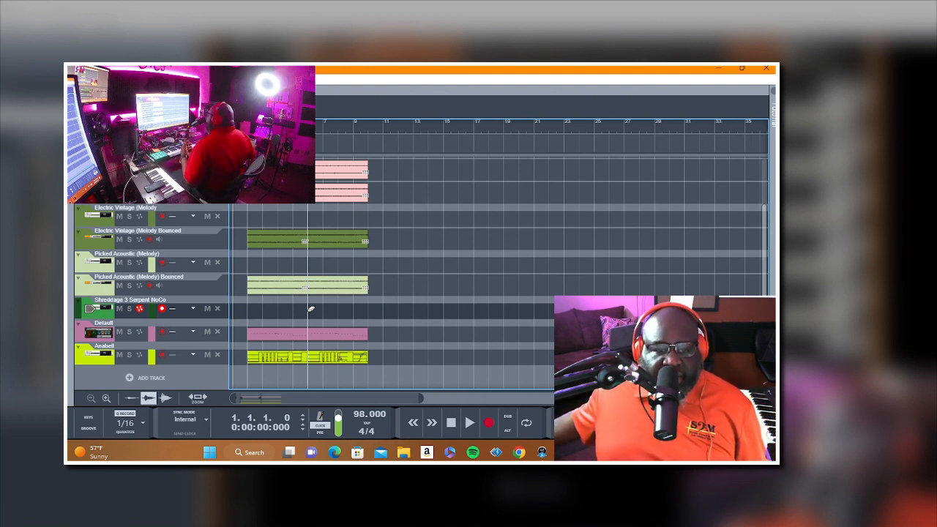
# Step: Record the Shreddage 3 Serpent NoCo part from bar 1 and trim its clip to the eight bars from bar 2 to bar 10
pyautogui.hotkey('ctrl', 'Return')
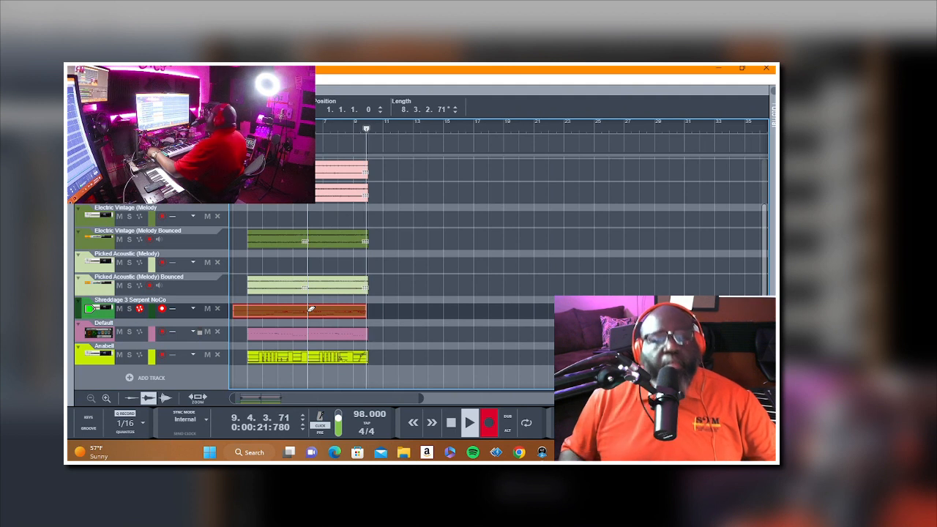
pyautogui.press('space')
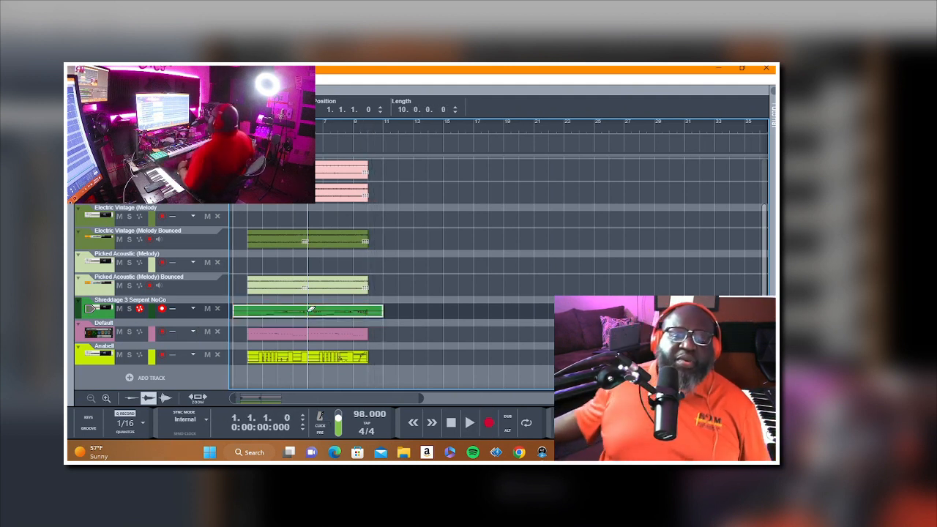
pyautogui.press('space')
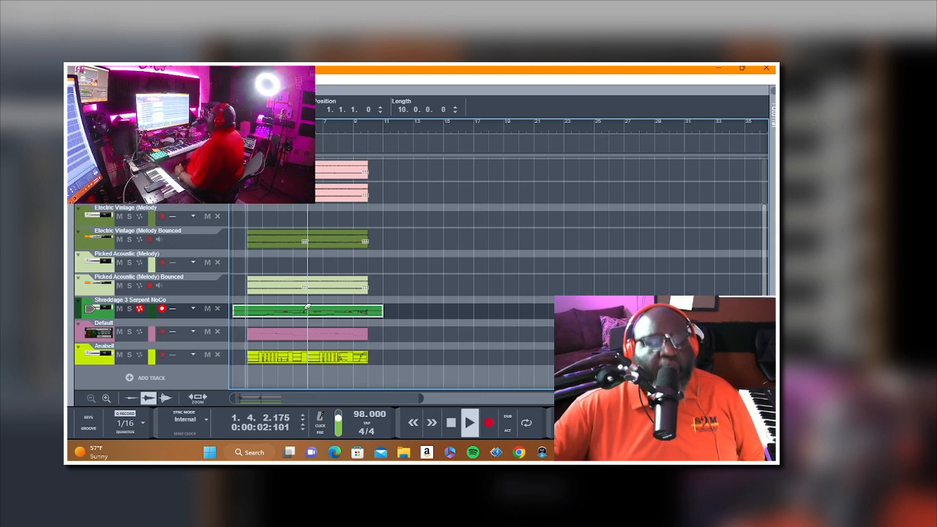
pyautogui.click(431, 288)
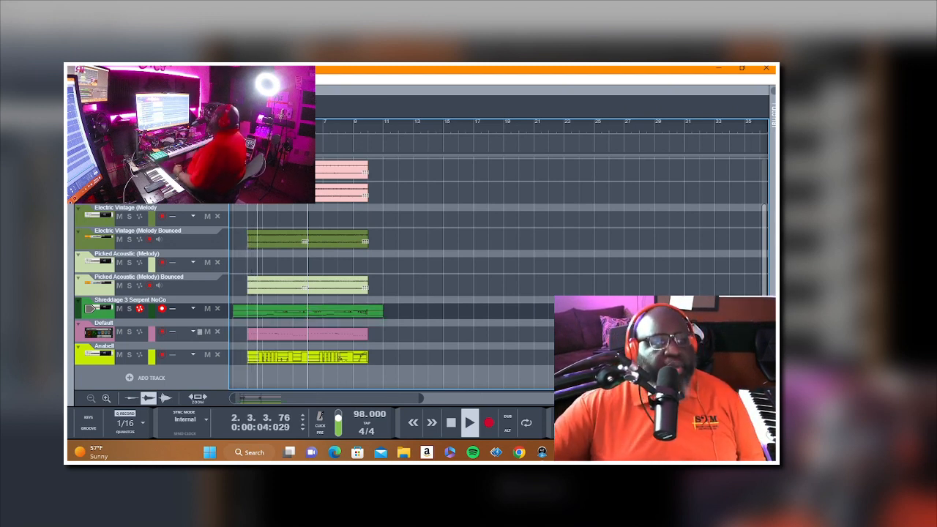
pyautogui.click(244, 314)
pyautogui.moveTo(234, 314); pyautogui.dragTo(249, 315)
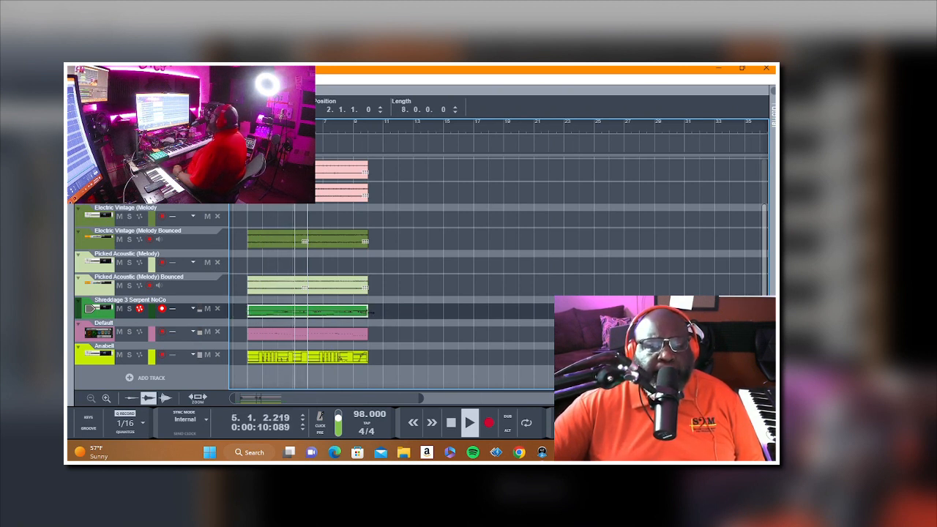
pyautogui.click(421, 309)
# Step: Copy the SSDSampler5 1 drum clips from bars 2 to 10 and paste them at bar 10 and bar 18
pyautogui.scroll(2, 320, 278)
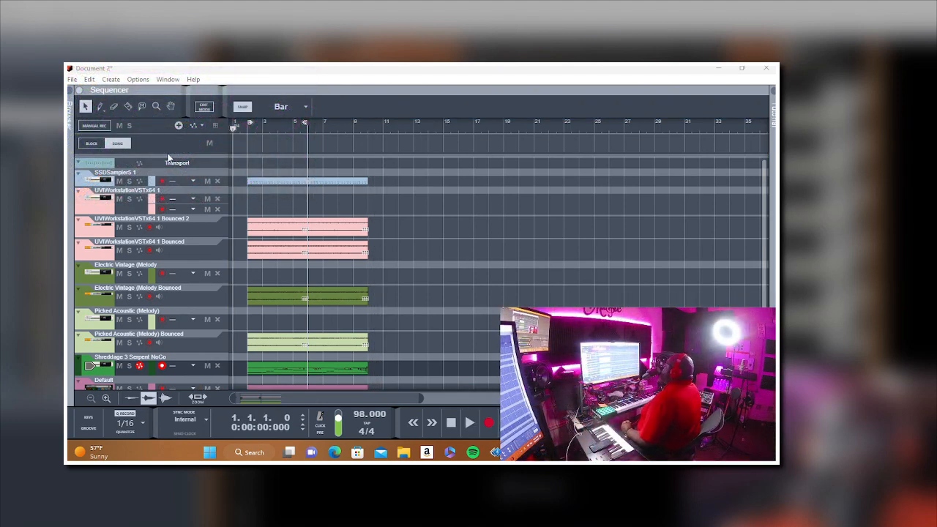
pyautogui.scroll(-2, 376, 212)
pyautogui.scroll(2, 376, 212)
pyautogui.moveTo(385, 175); pyautogui.dragTo(266, 183)
pyautogui.rightClick(266, 183)
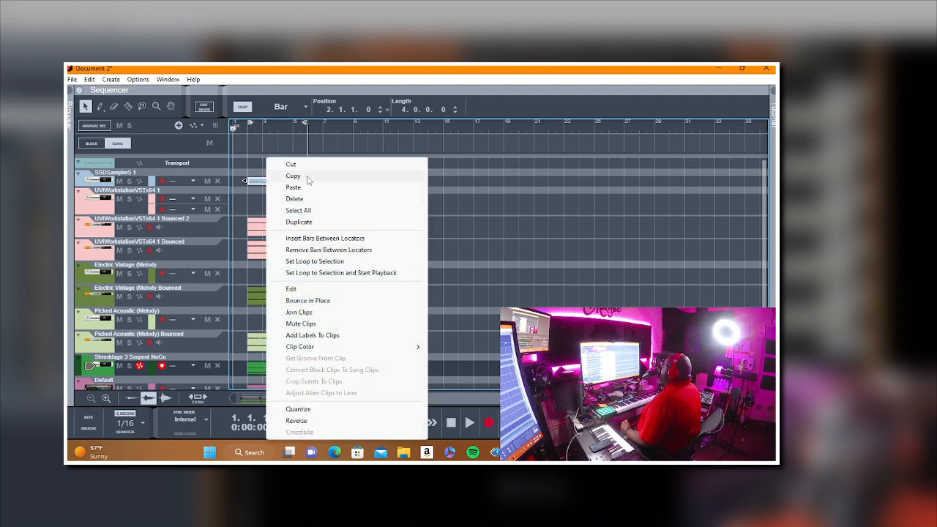
pyautogui.click(308, 176)
pyautogui.rightClick(389, 183)
pyautogui.click(411, 188)
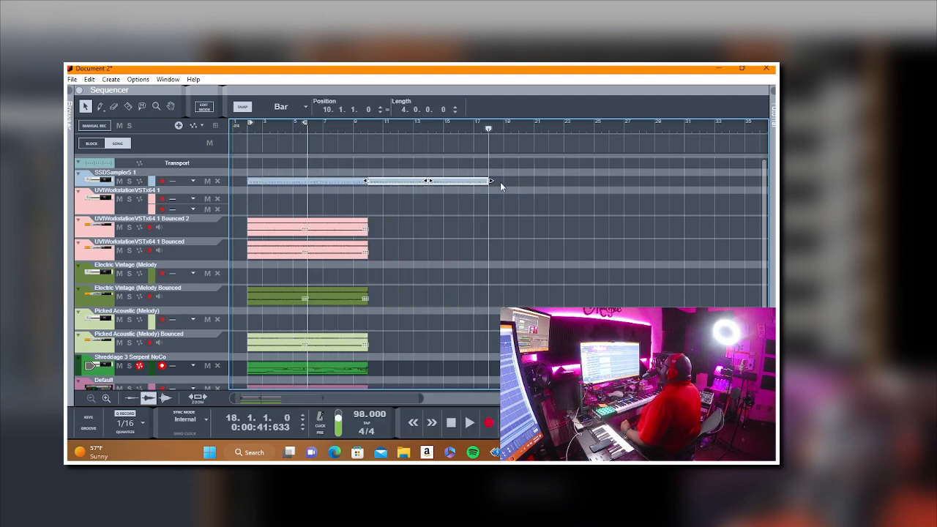
pyautogui.rightClick(506, 181)
pyautogui.click(539, 185)
# Step: Select the UVIWorkstationVSTx64 1 track and play the song from bar 1 to rehearse over the extended drums
pyautogui.click(307, 128)
pyautogui.click(114, 212)
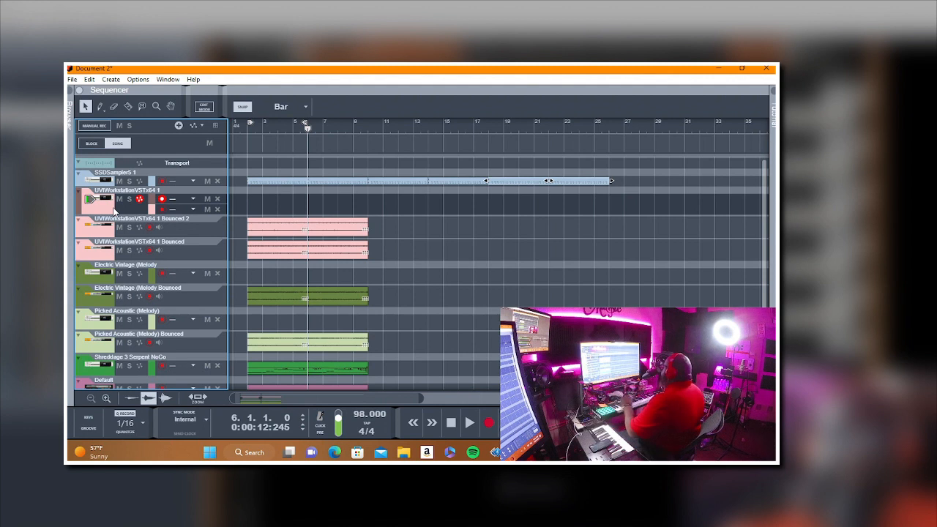
pyautogui.press('Home')
pyautogui.press('space')
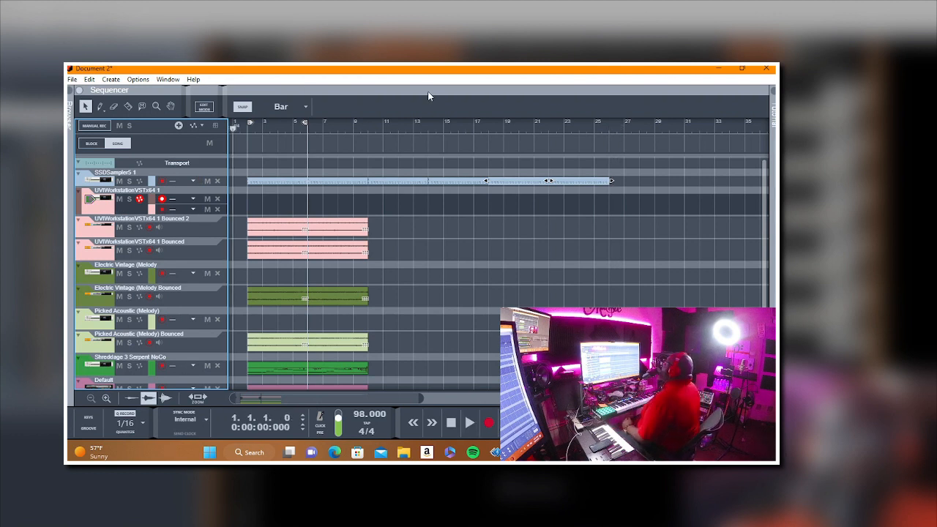
# Step: Copy the SSDSampler5 1 drum clips from bars 10 to 26 and paste them at bar 26
pyautogui.moveTo(625, 175); pyautogui.dragTo(380, 183)
pyautogui.rightClick(381, 183)
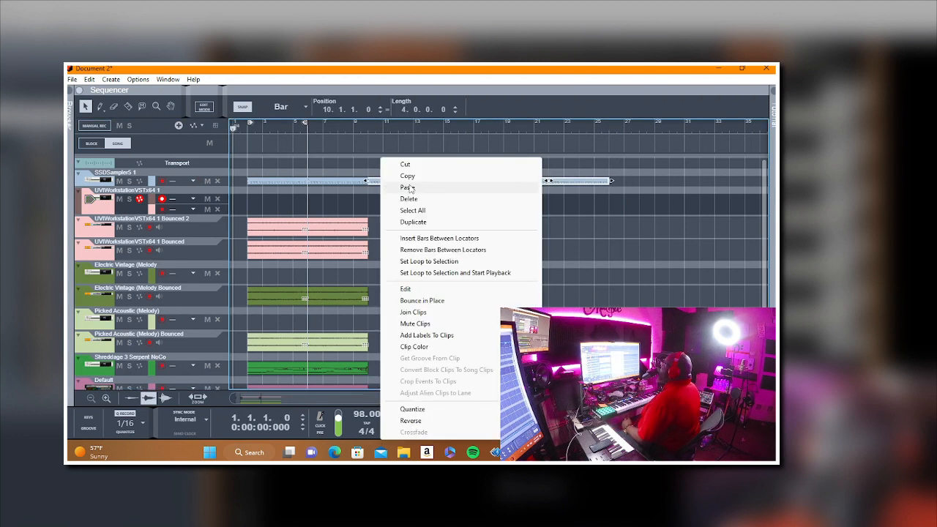
pyautogui.click(410, 177)
pyautogui.rightClick(624, 183)
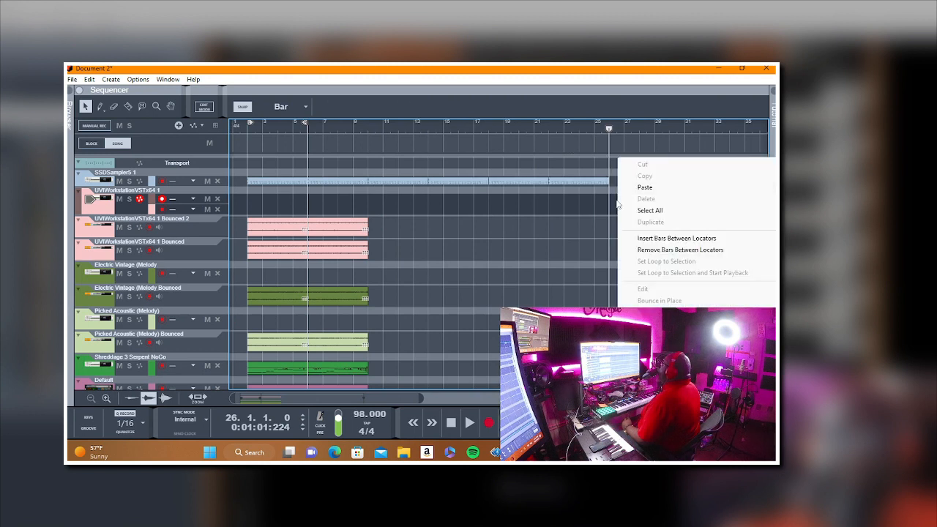
pyautogui.click(634, 188)
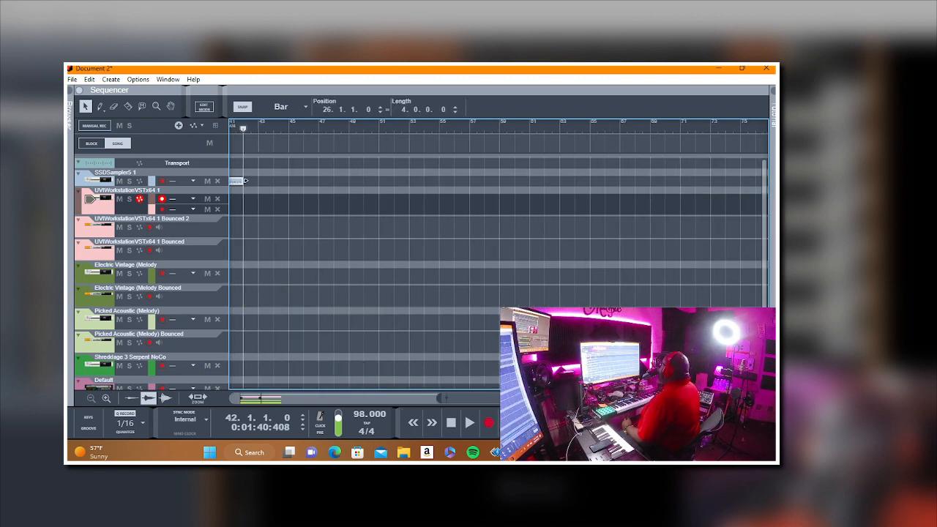
pyautogui.press('g')
pyautogui.press('g')
pyautogui.press('g')
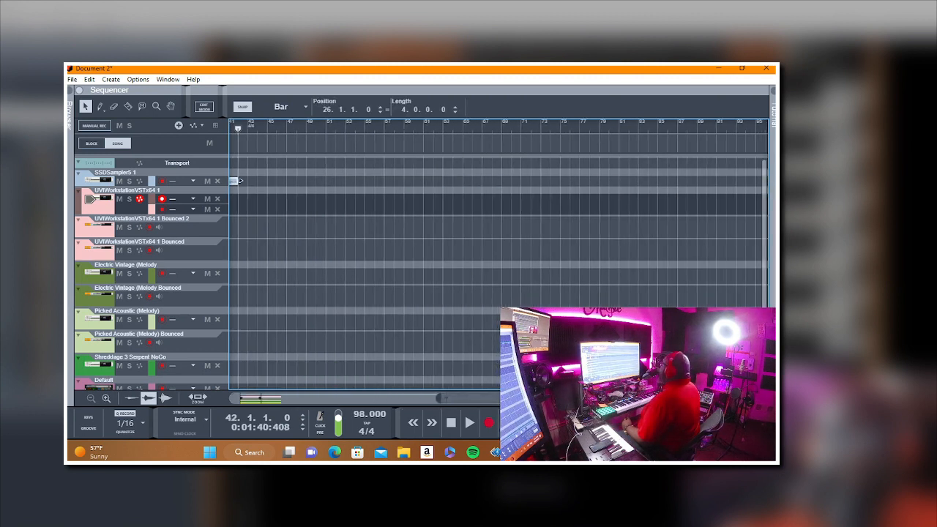
pyautogui.moveTo(437, 400); pyautogui.dragTo(243, 392)
pyautogui.click(434, 301)
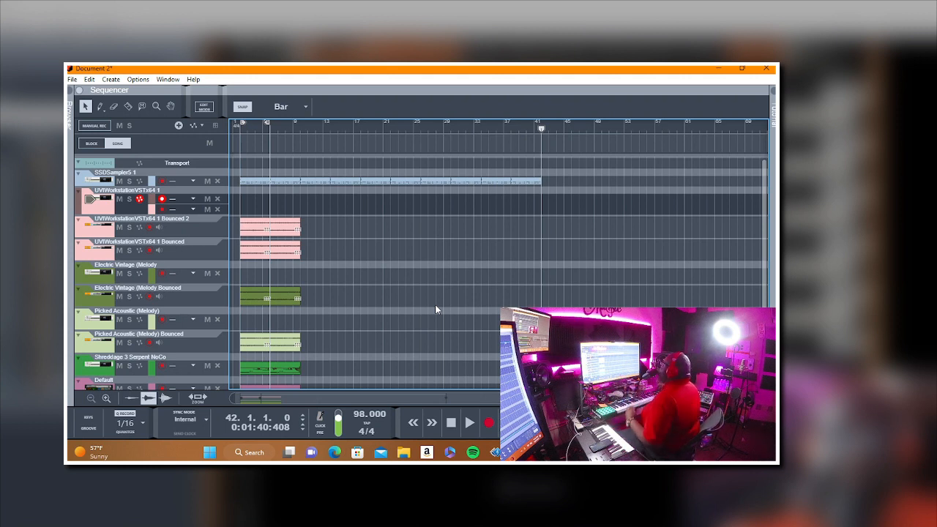
# Step: Play from bar 1 with the click on and record a UVIWorkstationVSTx64 1 part from bar 6 through bar 30
pyautogui.click(284, 129)
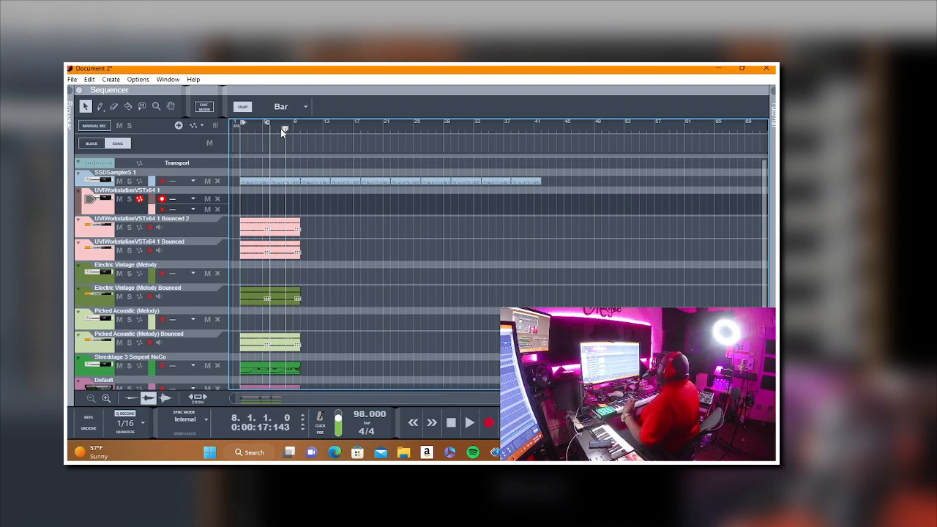
pyautogui.press('Home')
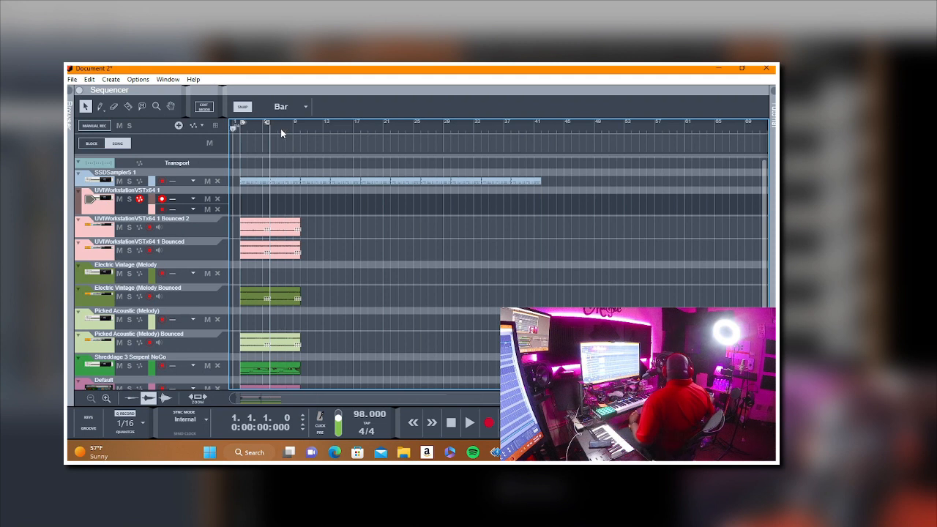
pyautogui.press('space')
pyautogui.press('space')
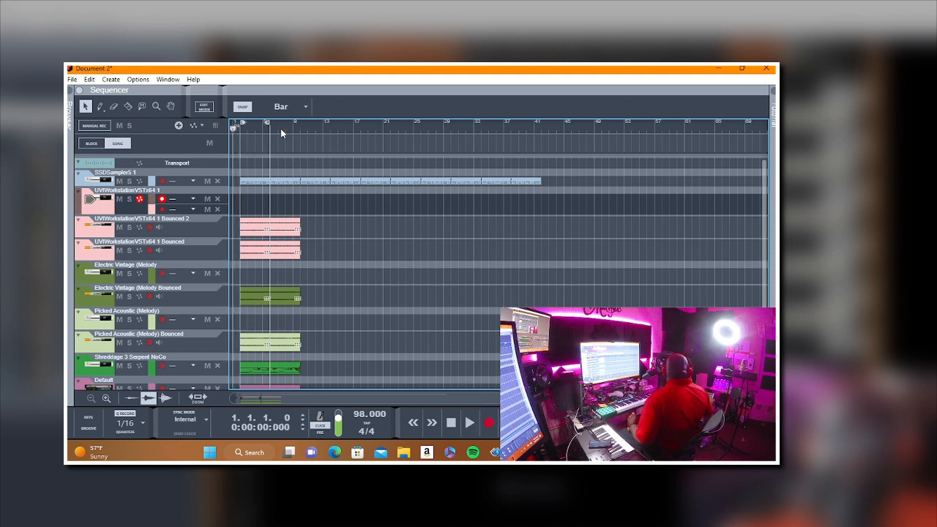
pyautogui.press('space')
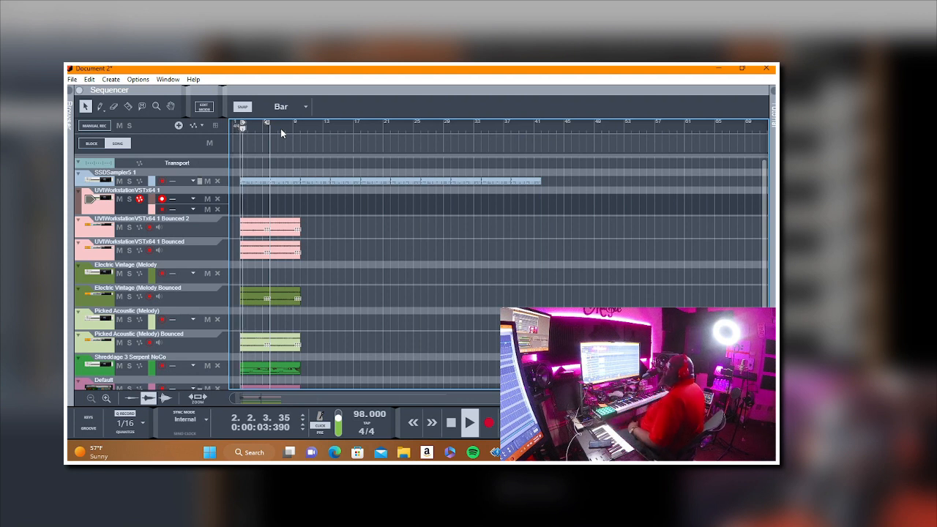
pyautogui.click(139, 198)
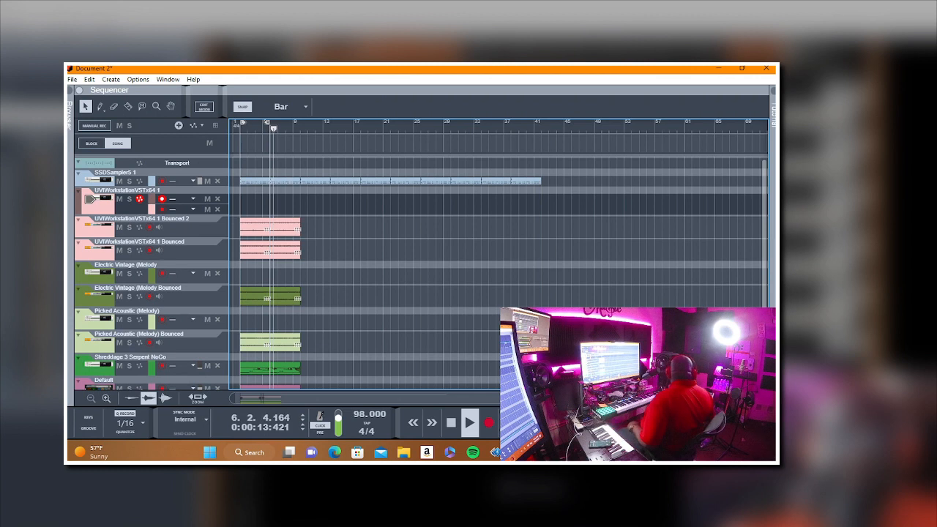
pyautogui.hotkey('ctrl', 'Return')
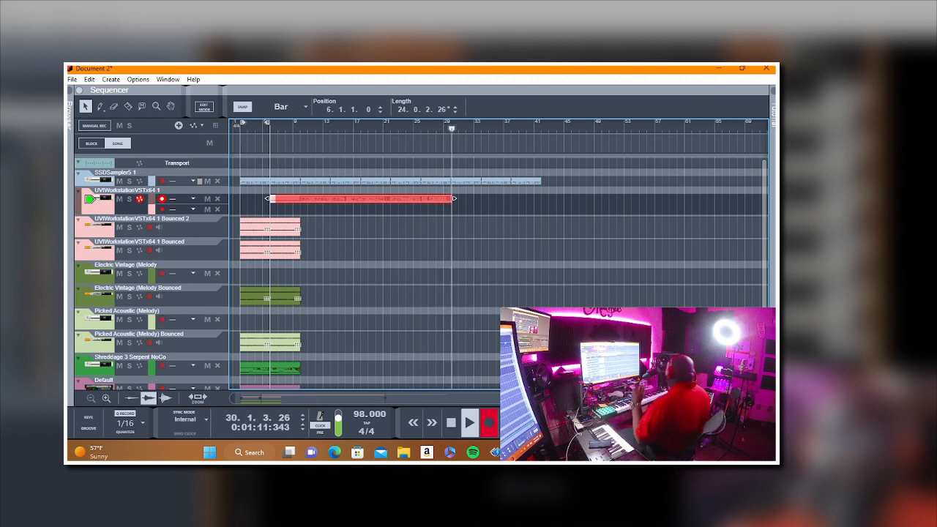
pyautogui.press('space')
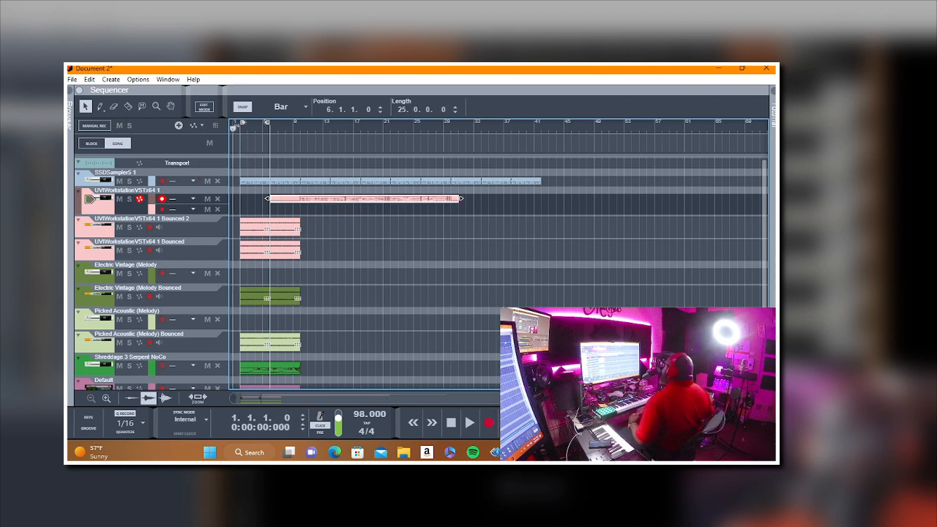
# Step: Trim the start of the new UVIWorkstationVSTx64 1 clip to bar 9 while playing the song, and return to bar 1
pyautogui.press('space')
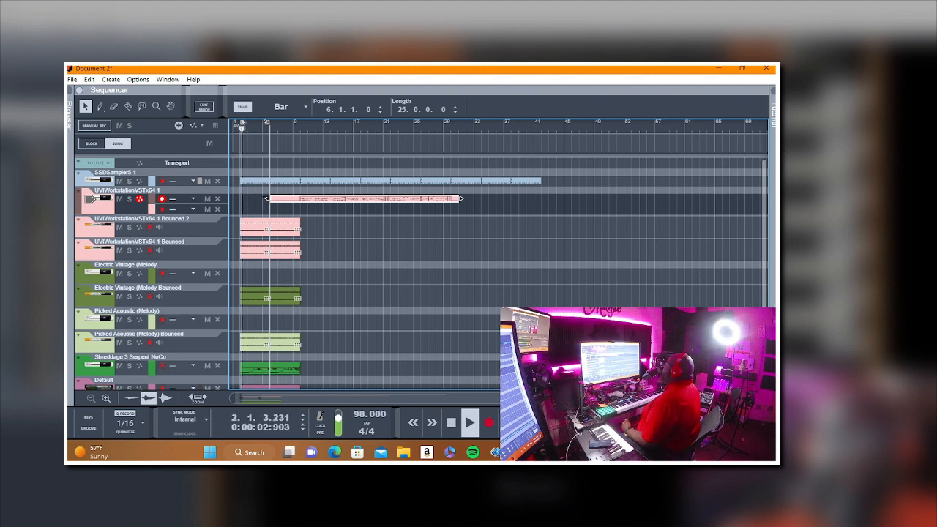
pyautogui.moveTo(268, 199); pyautogui.dragTo(293, 199)
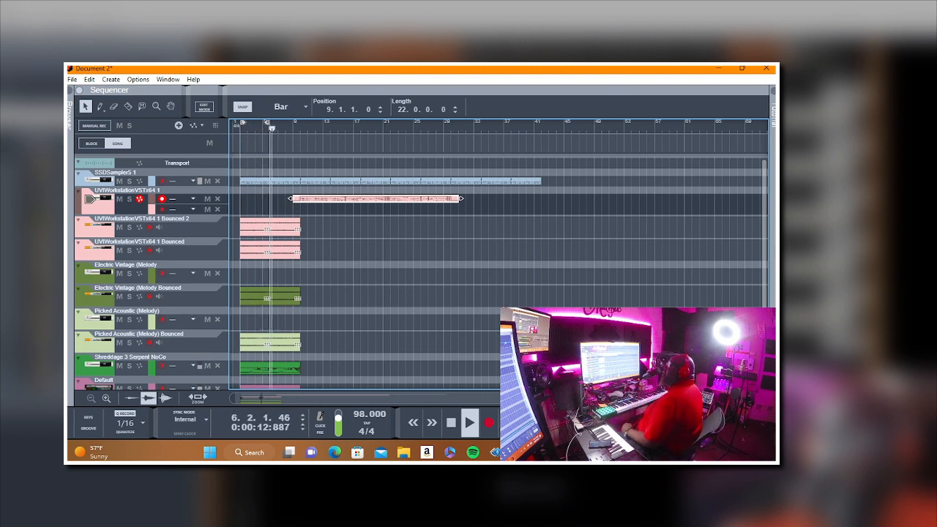
pyautogui.hotkey('alt', 'Tab')
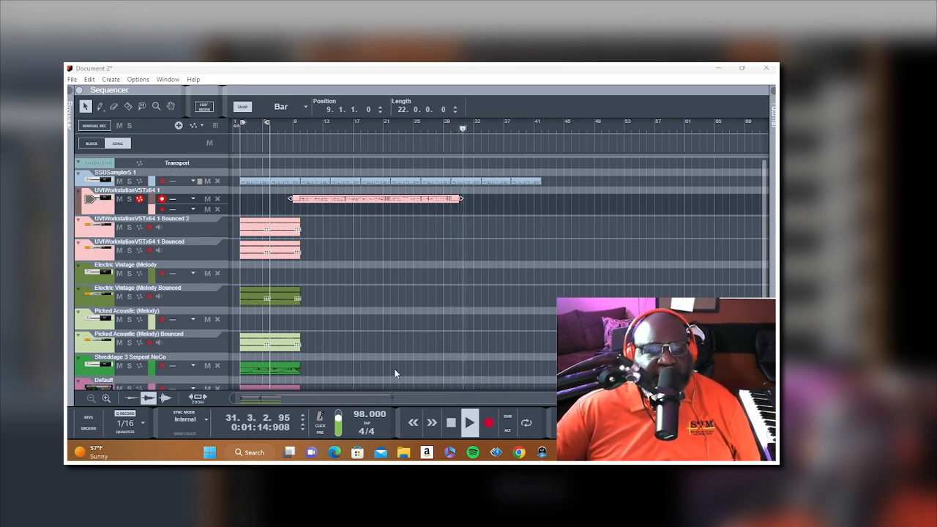
pyautogui.click(450, 427)
pyautogui.click(451, 427)
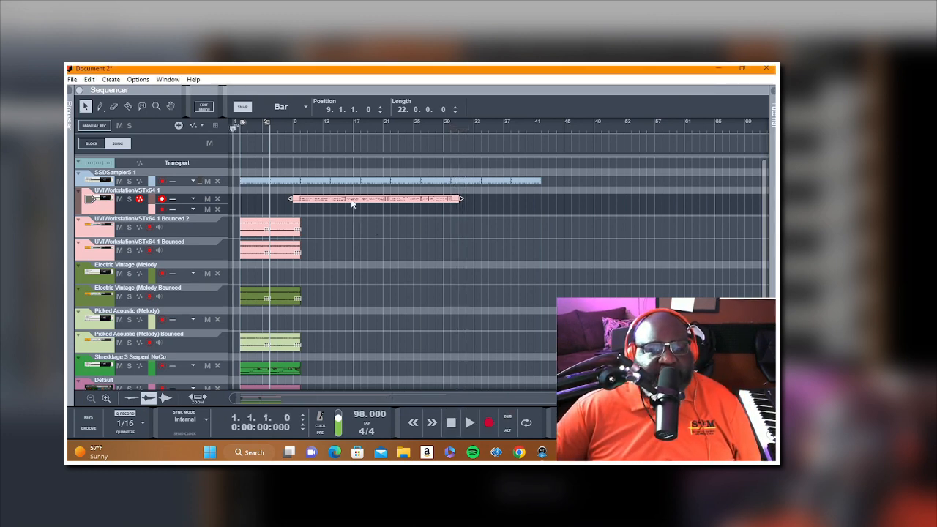
# Step: Bounce the UVIWorkstationVSTx64 1 clip in place to audio and delete the original clip
pyautogui.rightClick(352, 201)
pyautogui.click(405, 302)
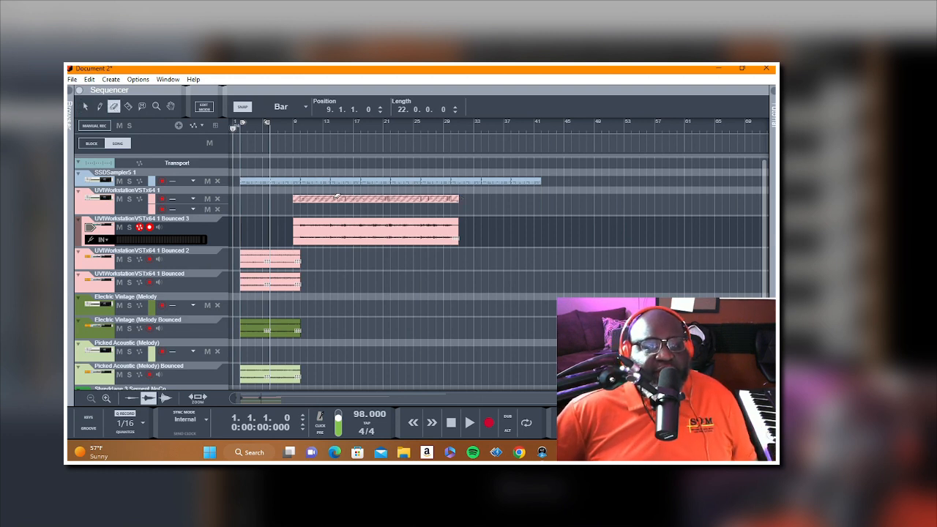
pyautogui.press('Delete')
# Step: Select the Anabell track and play the song from bar 1 to review the arrangement
pyautogui.scroll(-4, 293, 277)
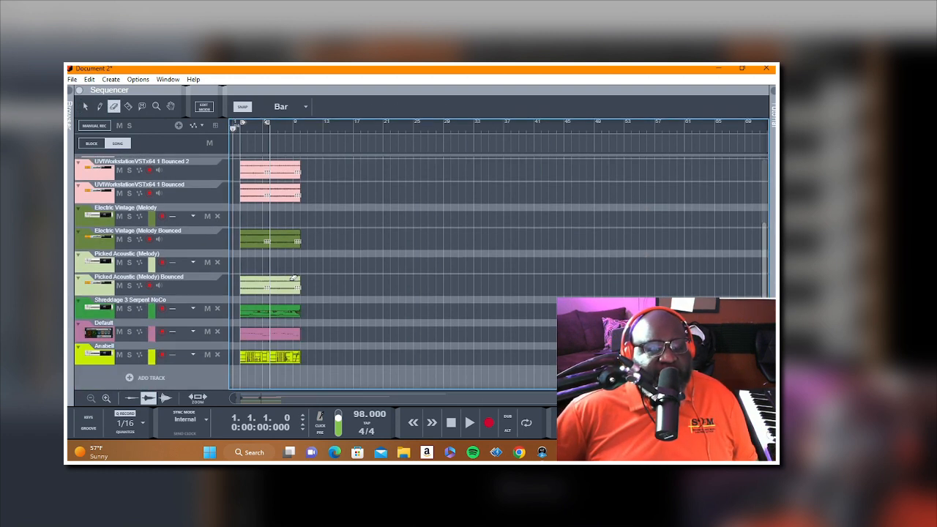
pyautogui.click(104, 362)
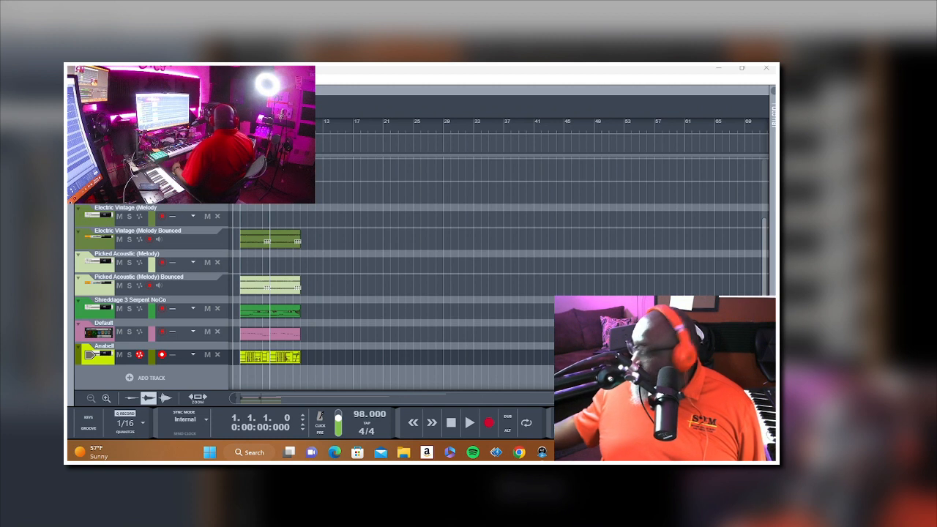
pyautogui.press('space')
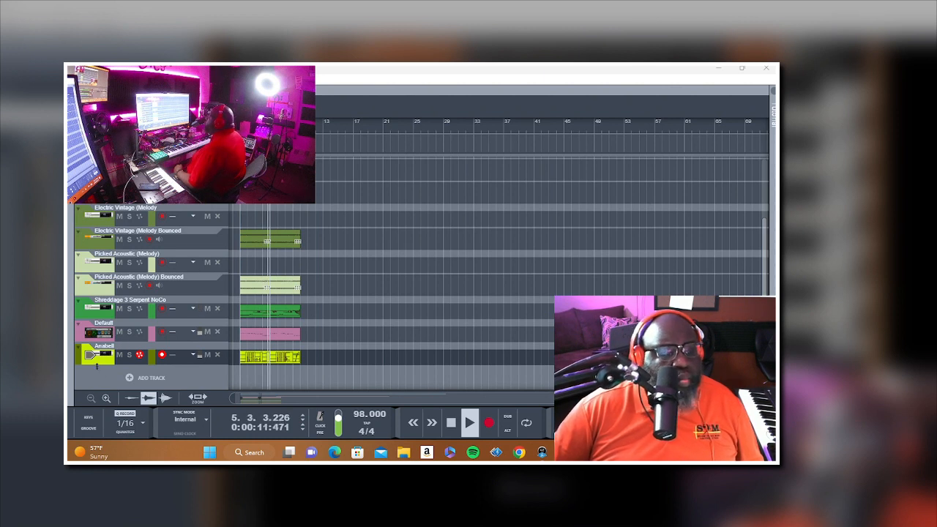
pyautogui.click(96, 360)
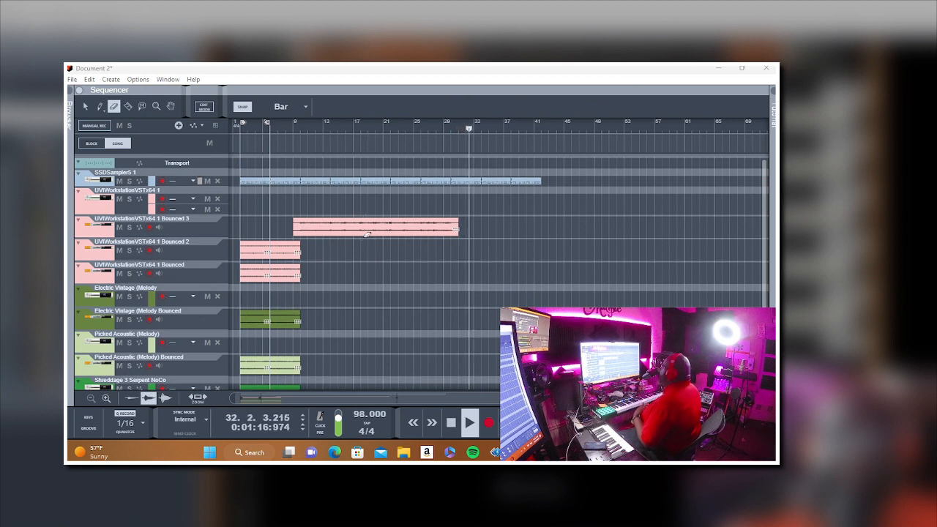
# Step: Stop playback, return to bar 1 and switch back to the Selection tool
pyautogui.click(450, 429)
pyautogui.click(450, 429)
pyautogui.click(406, 342)
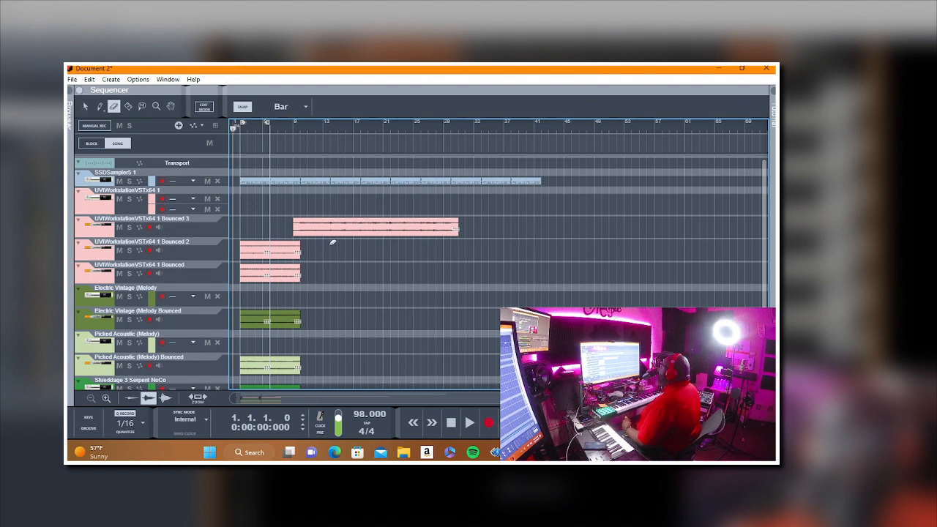
pyautogui.click(86, 106)
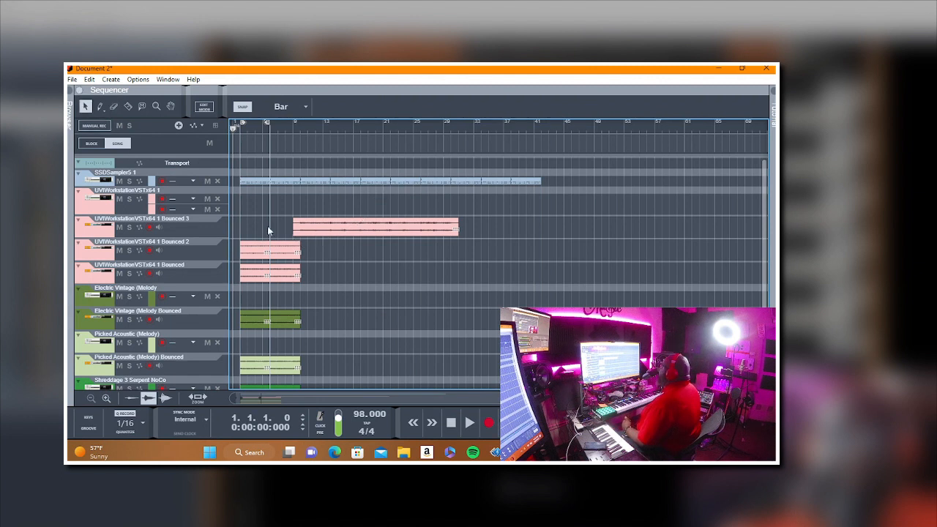
pyautogui.scroll(-3, 256, 285)
pyautogui.moveTo(262, 368); pyautogui.dragTo(262, 367)
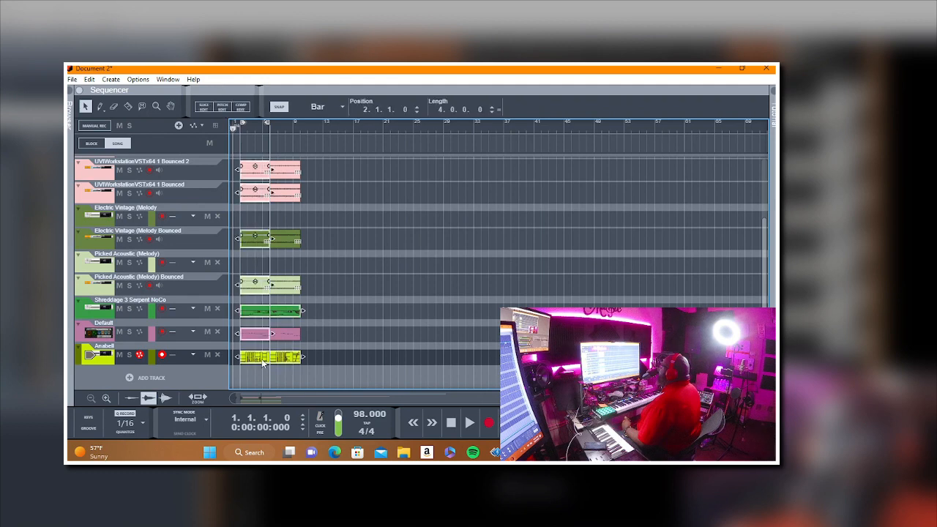
pyautogui.rightClick(262, 359)
pyautogui.click(385, 257)
pyautogui.scroll(3, 385, 257)
# Step: Copy the clips between bars 2 and 10 on all tracks from UVIWorkstationVSTx64 1 Bounced 2 down to Anabell
pyautogui.moveTo(325, 240); pyautogui.dragTo(248, 359)
pyautogui.scroll(-3, 244, 335)
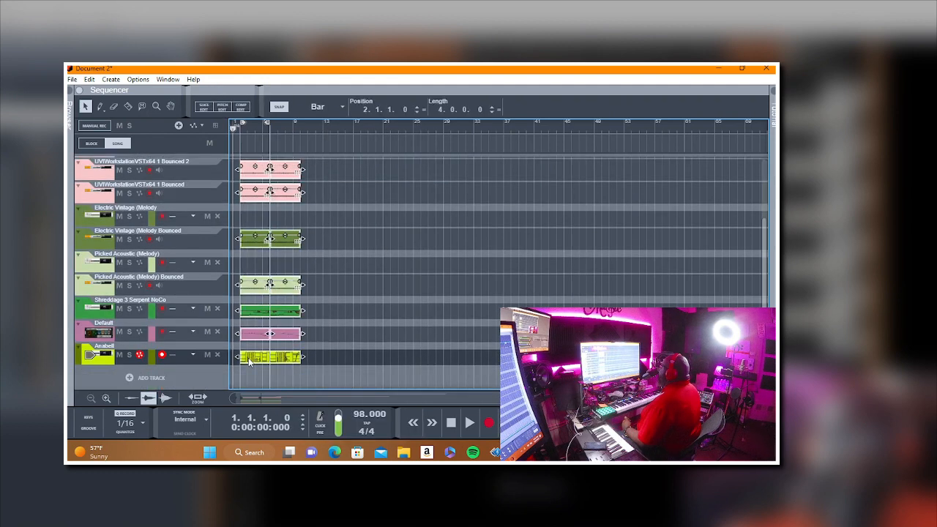
pyautogui.rightClick(248, 357)
pyautogui.click(276, 150)
pyautogui.scroll(3, 510, 239)
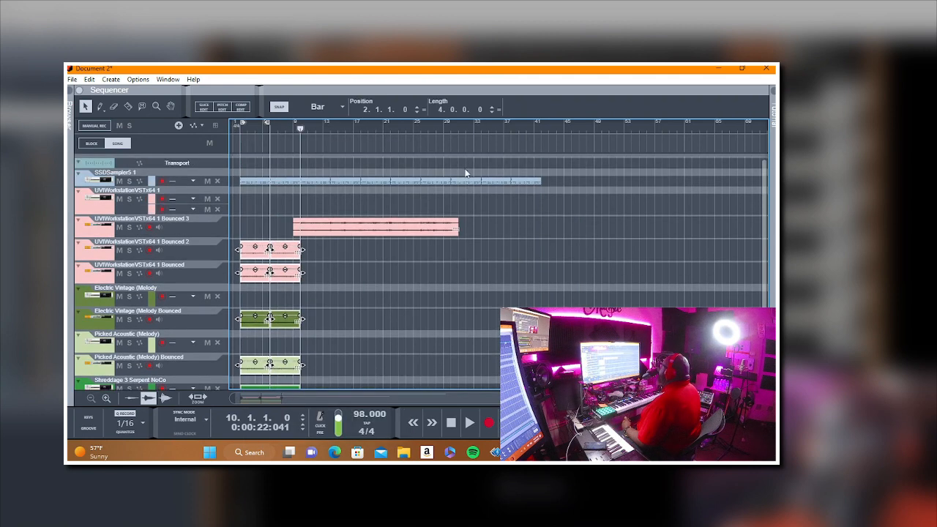
# Step: Paste the copied instrument clips at bar 31 and move them one bar earlier to start at bar 30
pyautogui.click(458, 130)
pyautogui.rightClick(473, 149)
pyautogui.click(509, 177)
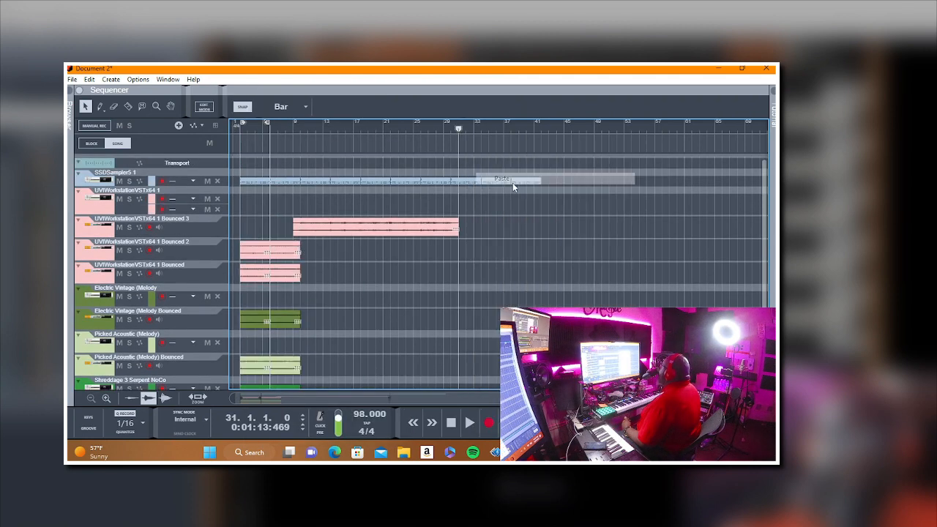
pyautogui.moveTo(467, 256); pyautogui.dragTo(458, 256)
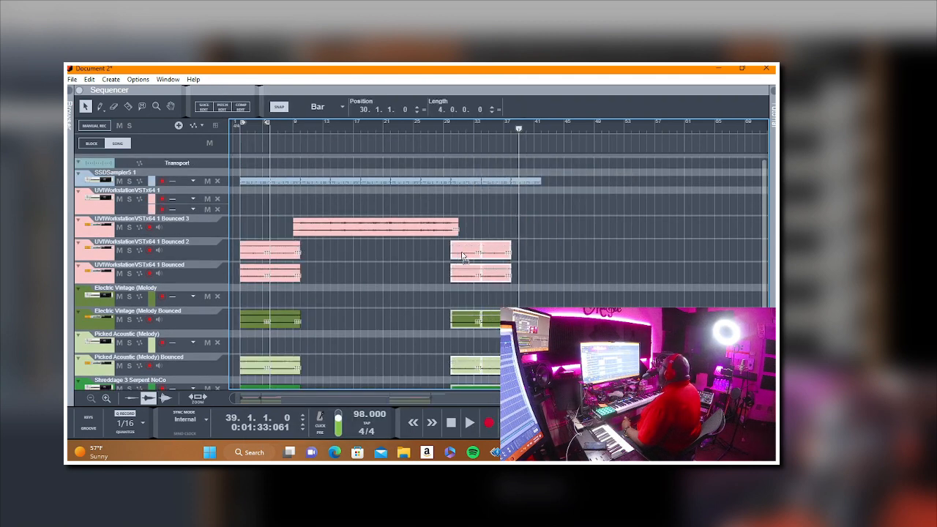
pyautogui.click(573, 273)
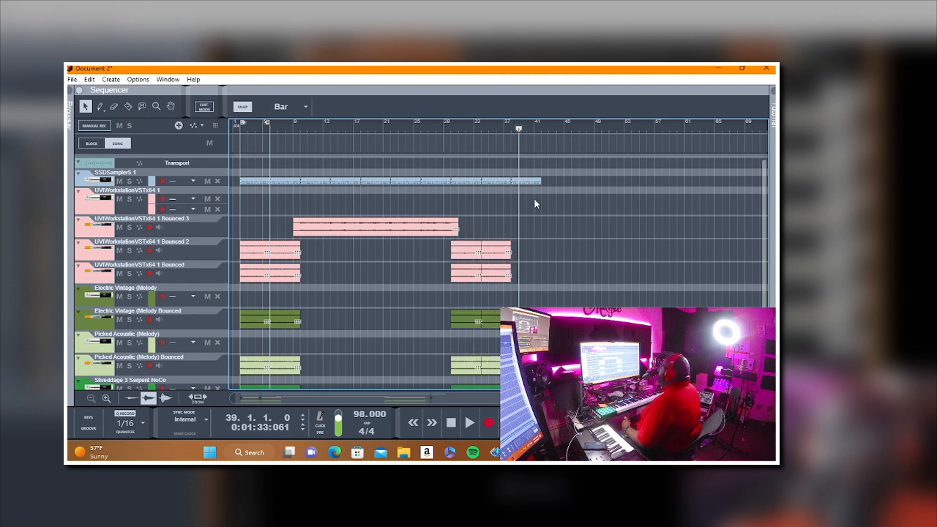
# Step: Erase the SSDSampler5 1 drum clip from bars 38 to 42 and return to bar 1
pyautogui.click(113, 108)
pyautogui.moveTo(557, 175); pyautogui.dragTo(527, 202)
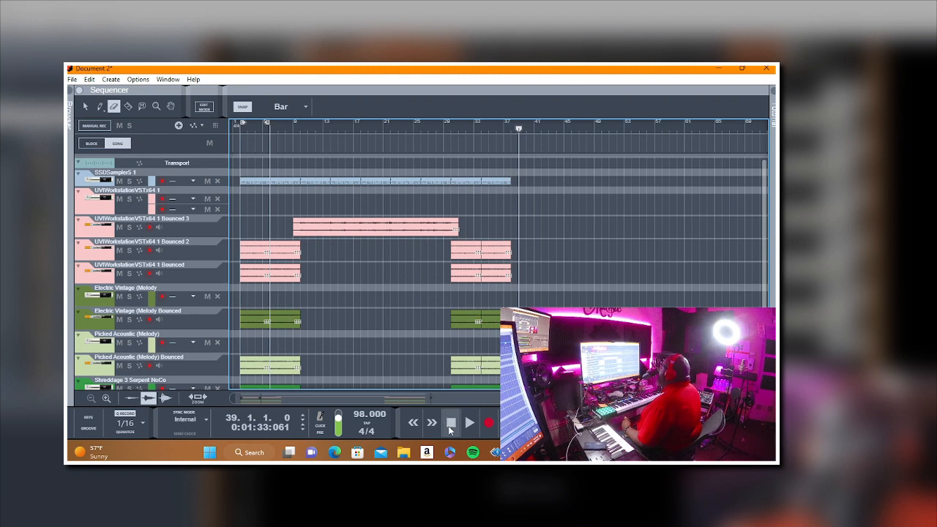
pyautogui.click(449, 428)
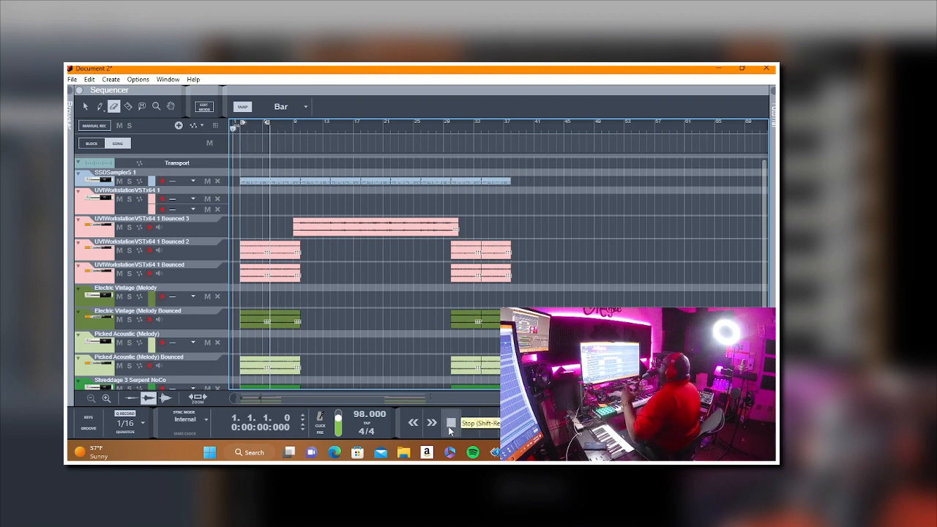
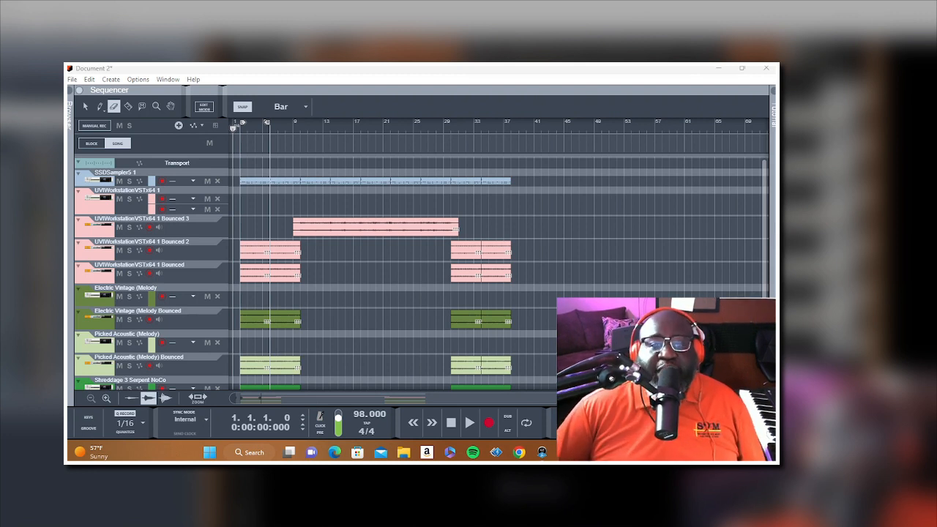
# Step: Play the arrangement from bar 1 through to about bar 37, stop playback and return to bar 1
pyautogui.press('c')
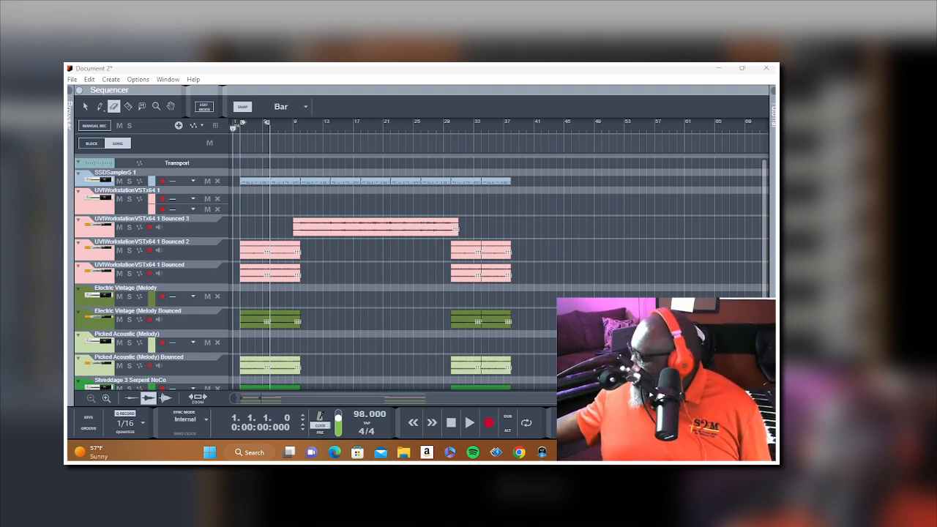
pyautogui.press('space')
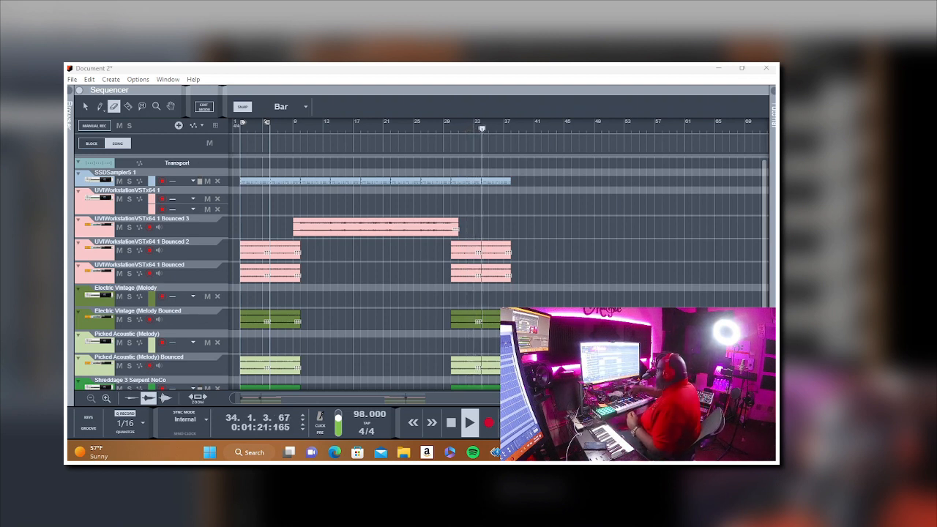
pyautogui.click(450, 428)
pyautogui.click(450, 428)
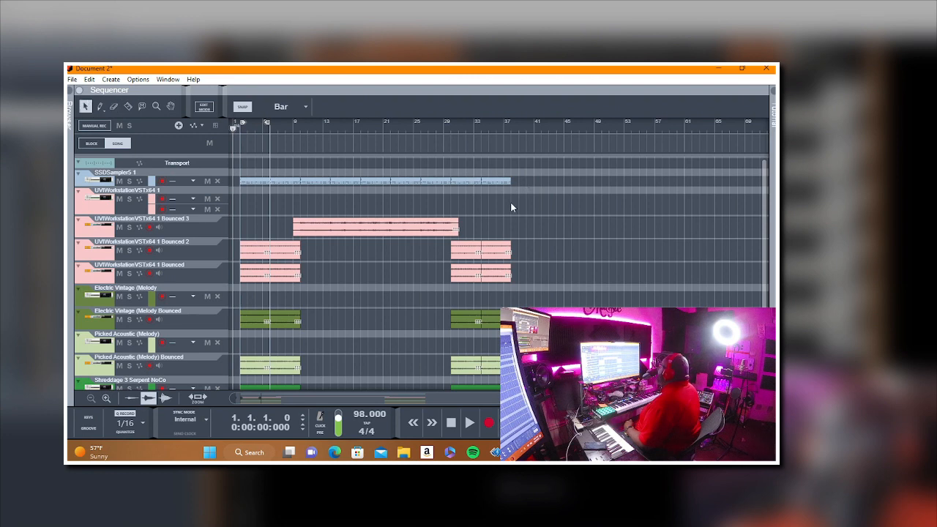
# Step: Duplicate the clips between bars 30 and 38 on all tracks, drums included, so they repeat from bar 38 to 46
pyautogui.scroll(-4, 480, 314)
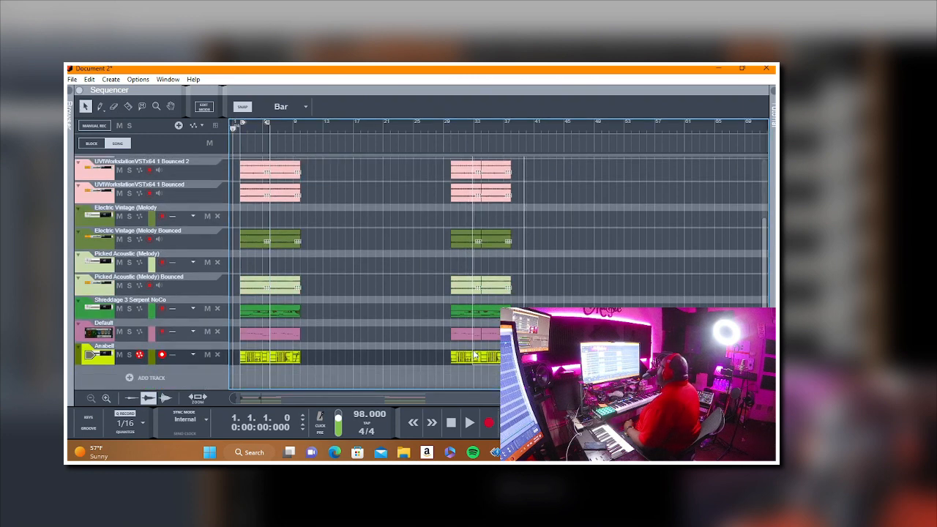
pyautogui.moveTo(474, 358); pyautogui.dragTo(472, 130)
pyautogui.rightClick(472, 130)
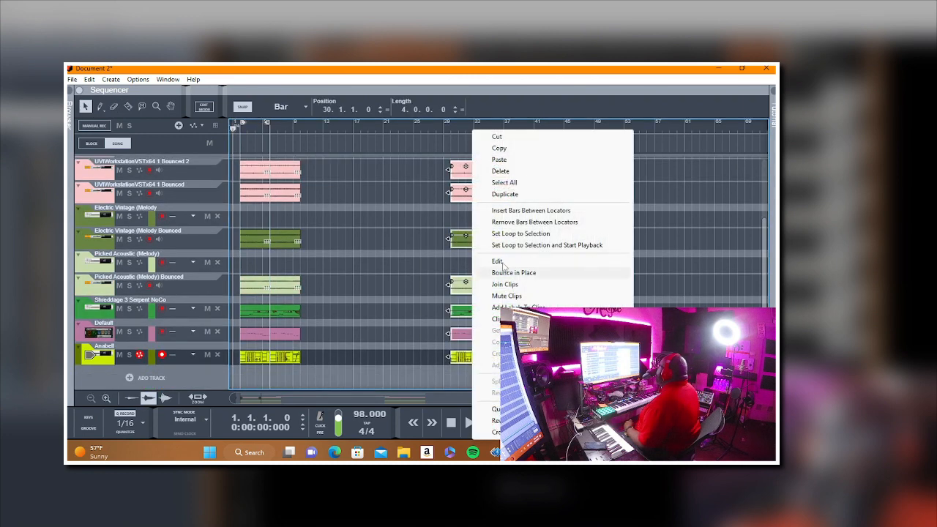
pyautogui.click(515, 148)
pyautogui.rightClick(526, 157)
pyautogui.click(554, 184)
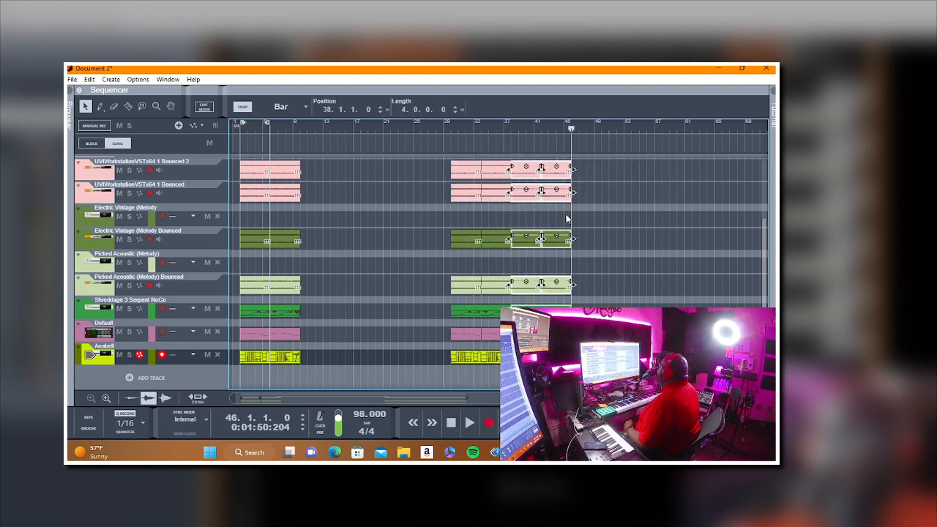
pyautogui.scroll(4, 565, 218)
pyautogui.click(595, 211)
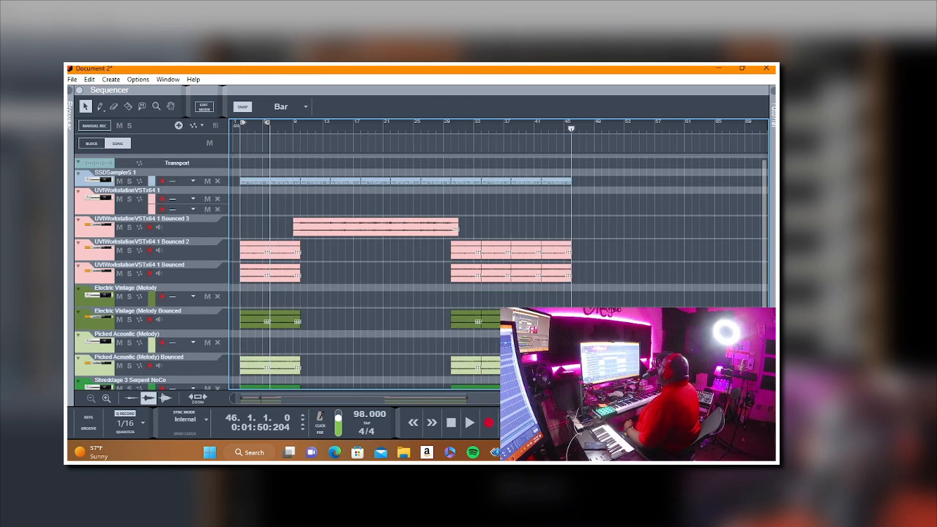
# Step: Duplicate the SSDSampler5 1 drum clips from bars 30 to 46 twice in a row, extending the drums to bar 78
pyautogui.press('g')
pyautogui.press('g')
pyautogui.press('g')
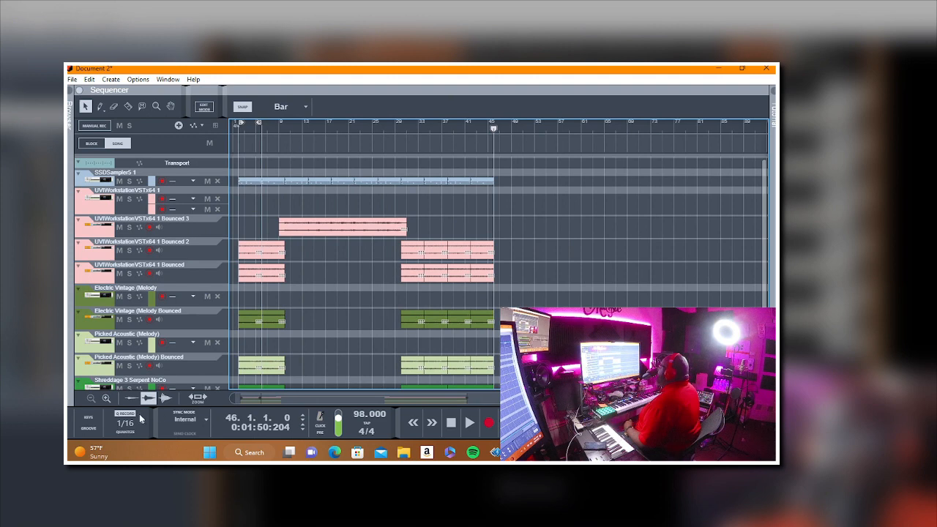
pyautogui.scroll(-2, 541, 265)
pyautogui.scroll(2, 502, 231)
pyautogui.moveTo(417, 192); pyautogui.dragTo(418, 183)
pyautogui.rightClick(418, 182)
pyautogui.click(464, 178)
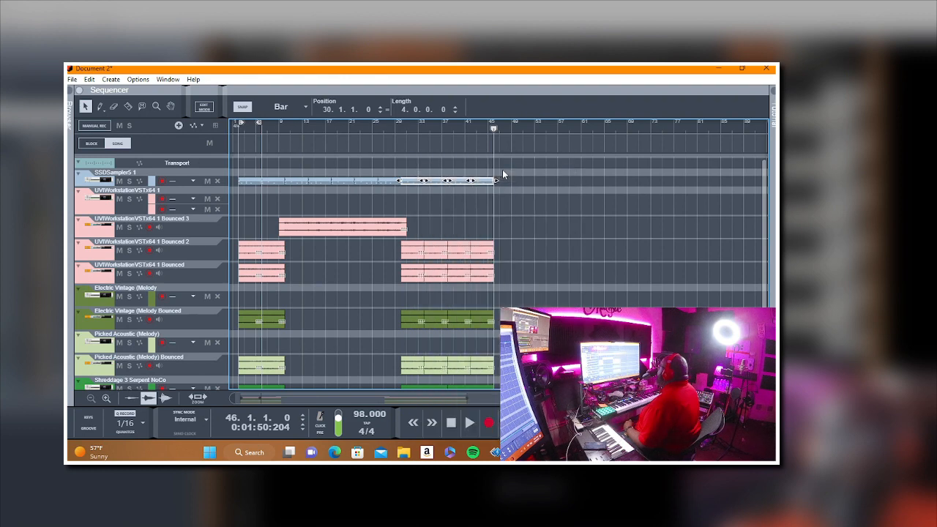
pyautogui.rightClick(505, 175)
pyautogui.click(548, 188)
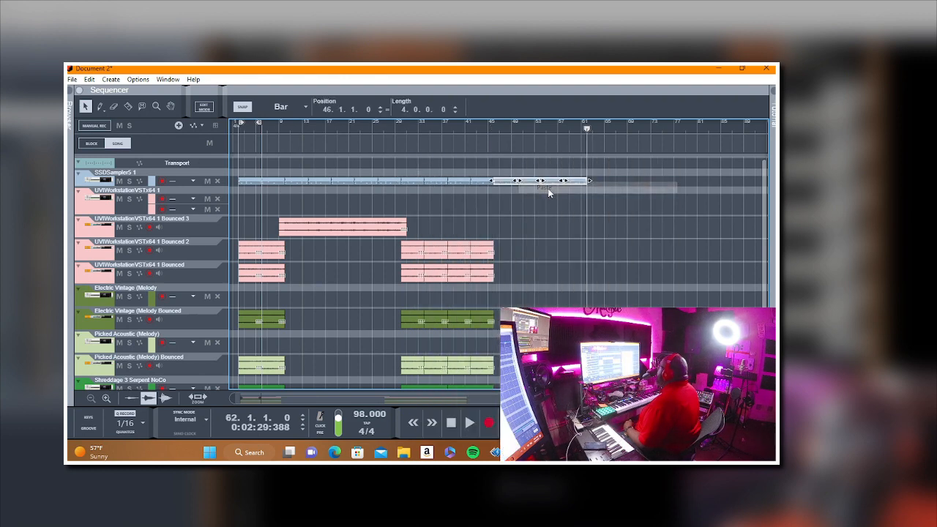
pyautogui.rightClick(608, 182)
pyautogui.click(627, 188)
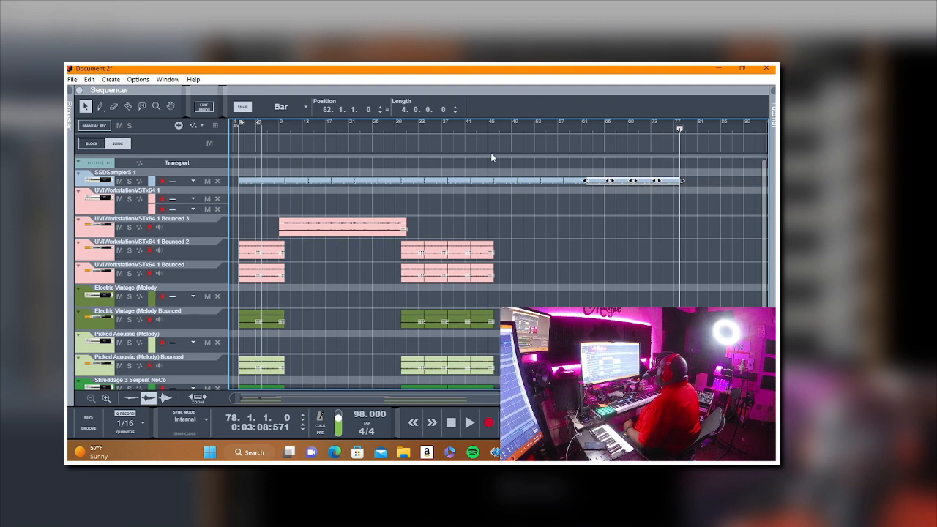
# Step: Start playback from bar 43 and make UVIWorkstationVSTx64 1 the active record track for rehearsing a part
pyautogui.click(475, 130)
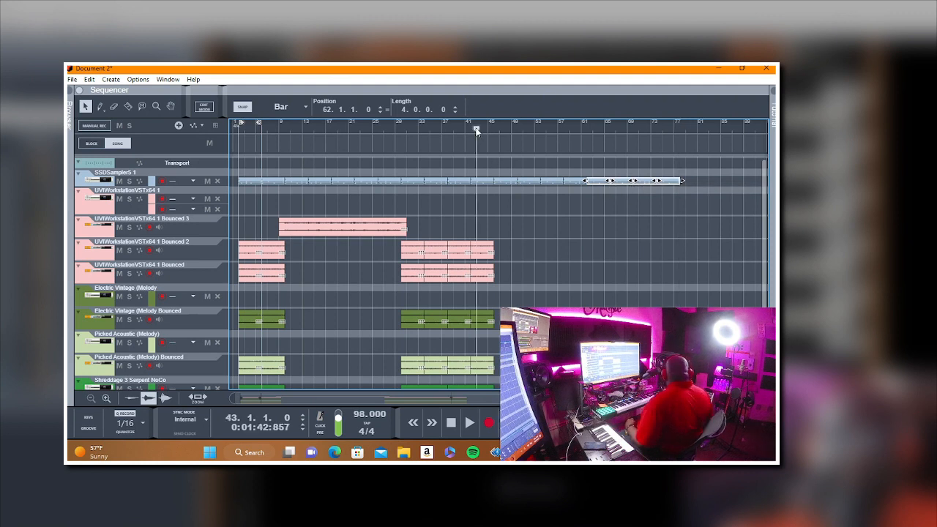
pyautogui.press('space')
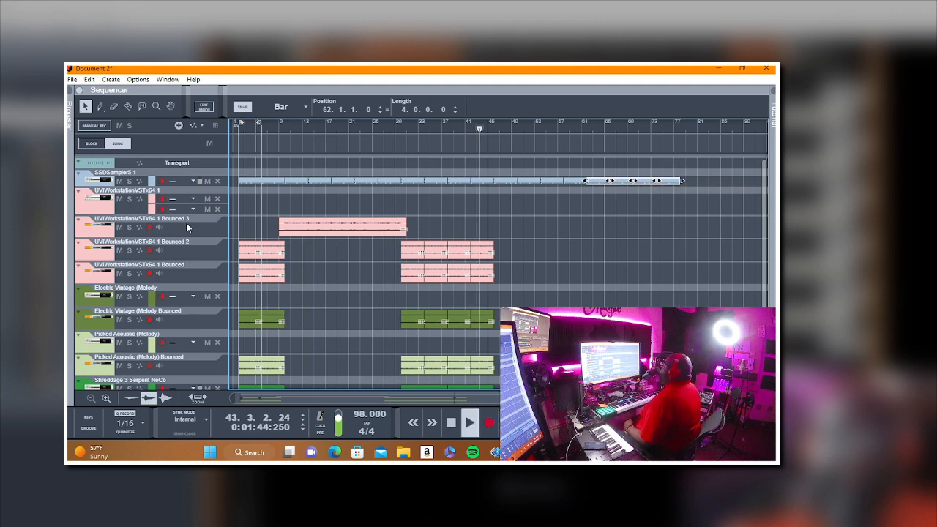
pyautogui.click(134, 213)
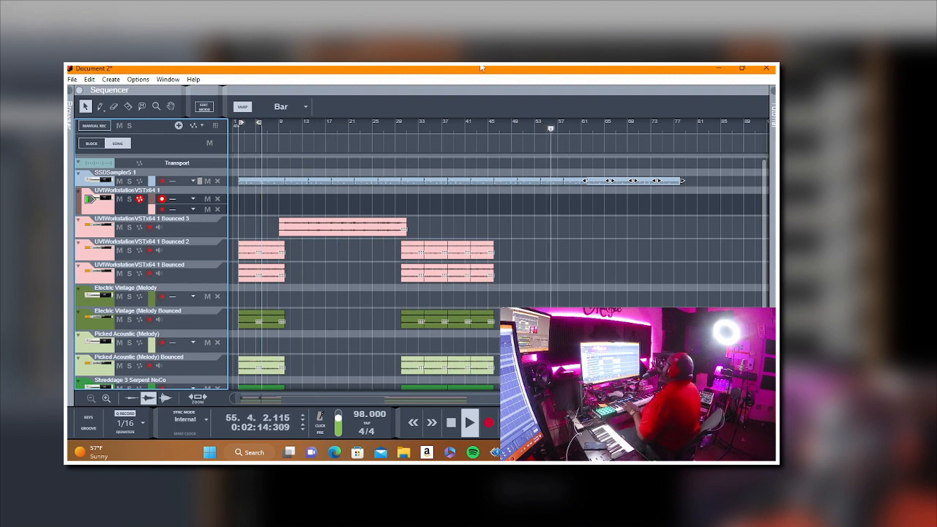
pyautogui.click(466, 128)
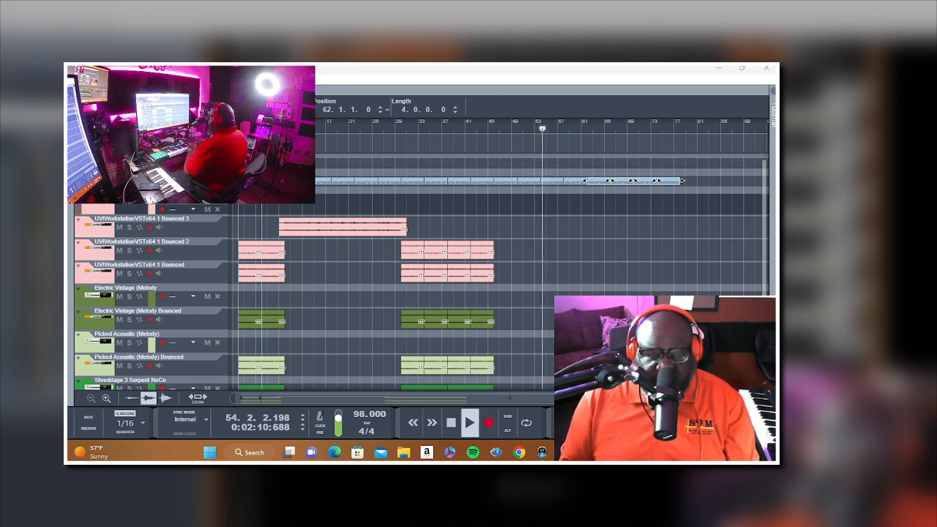
# Step: Play the song from bar 30 and again from bar 42 to rehearse the new UVIWorkstationVSTx64 1 part
pyautogui.press('space')
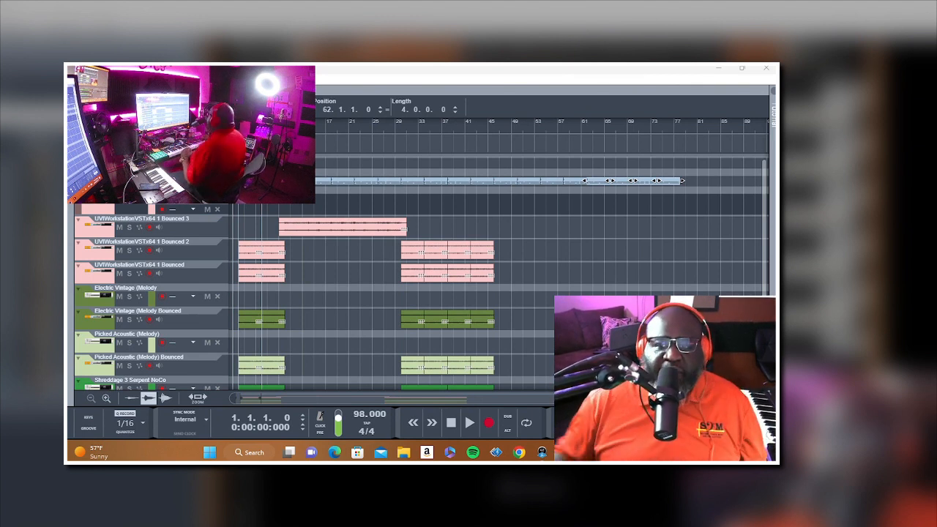
pyautogui.click(400, 129)
pyautogui.press('space')
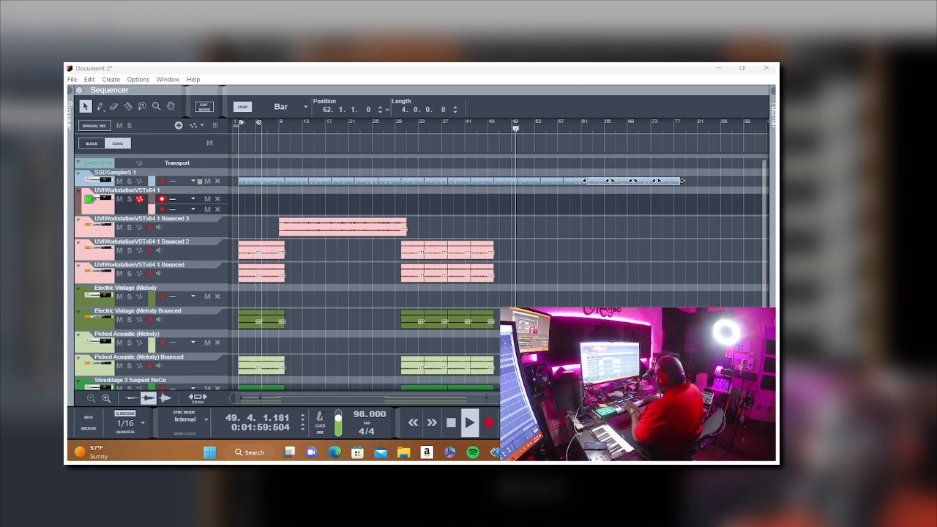
pyautogui.click(470, 127)
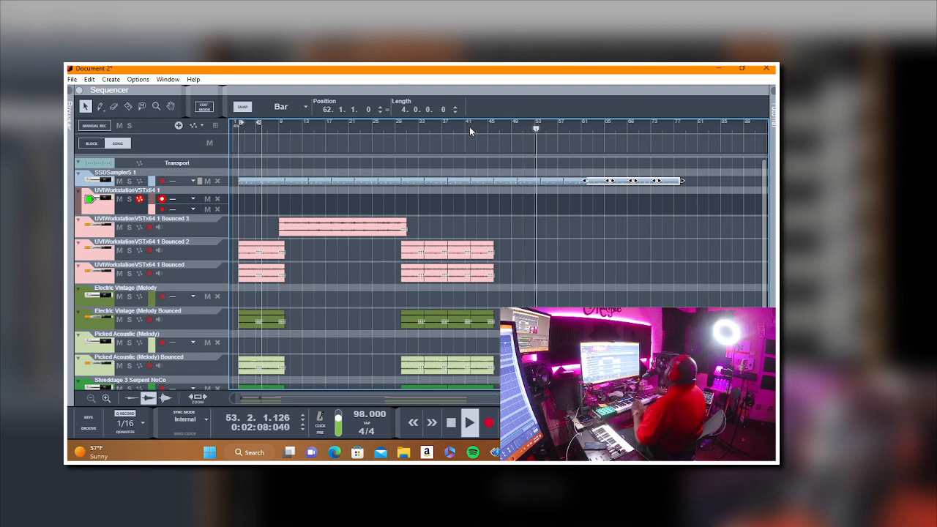
pyautogui.click(466, 123)
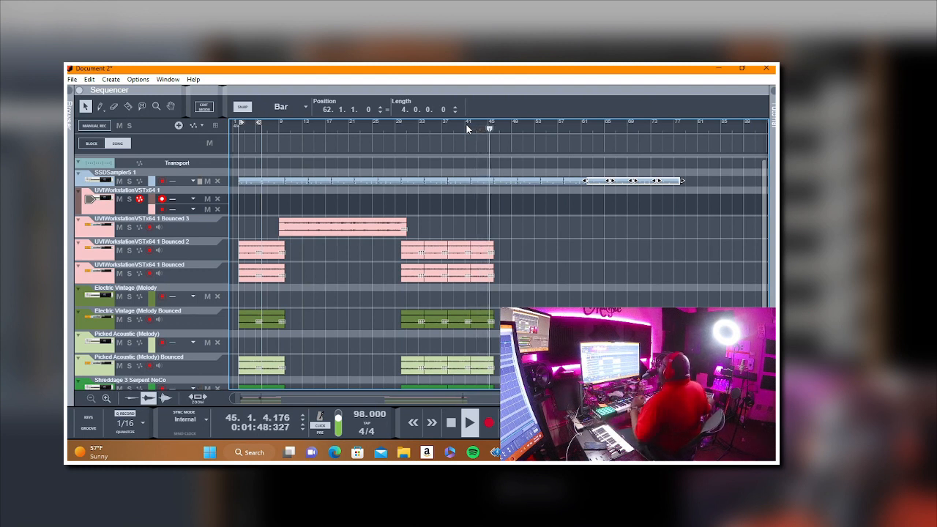
pyautogui.hotkey('ctrl', 'Return')
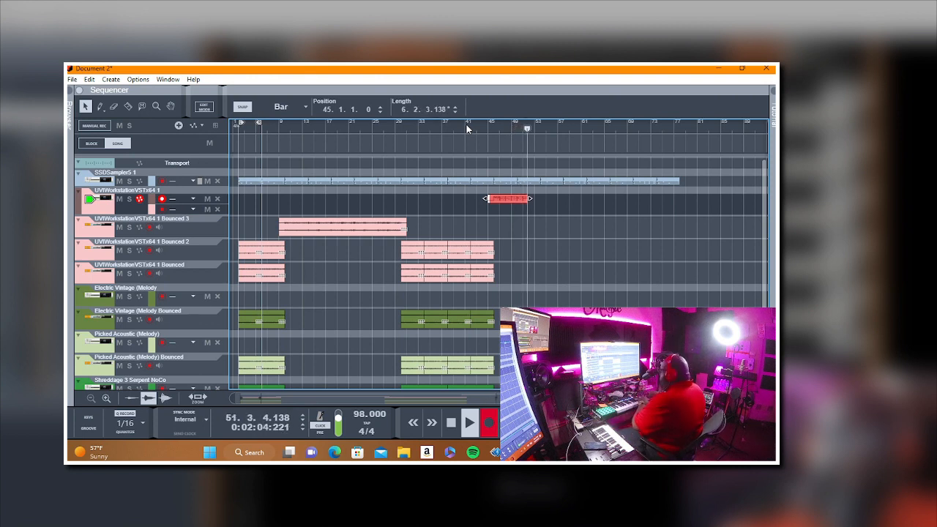
pyautogui.press('space')
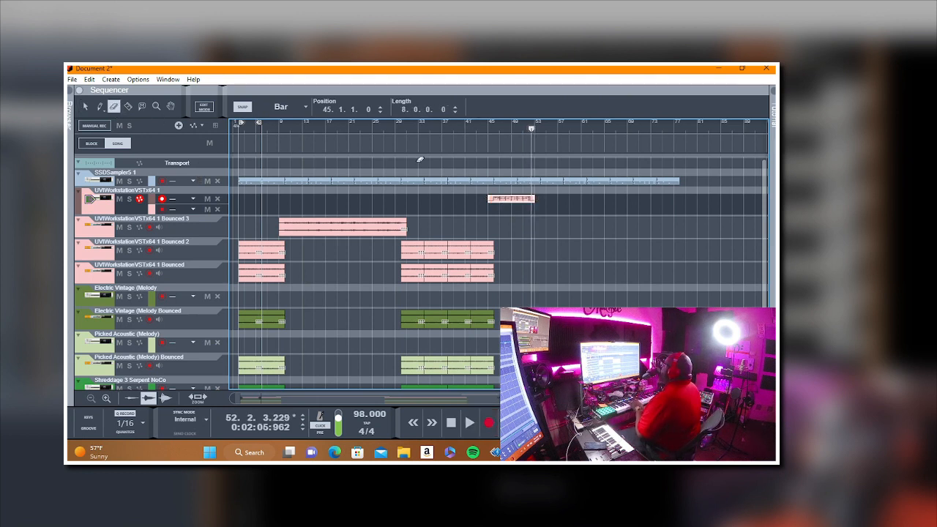
pyautogui.press('Delete')
# Step: Record a 12-bar clip on UVIWorkstationVSTx64 1 from bar 43 and erase the SSDSampler5 1 drum clips after bar 54
pyautogui.click(477, 129)
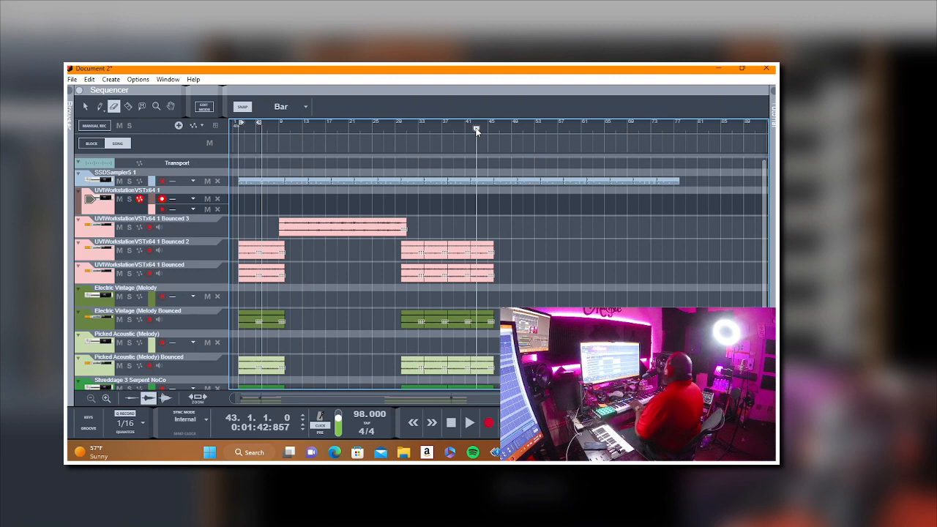
pyautogui.press('r')
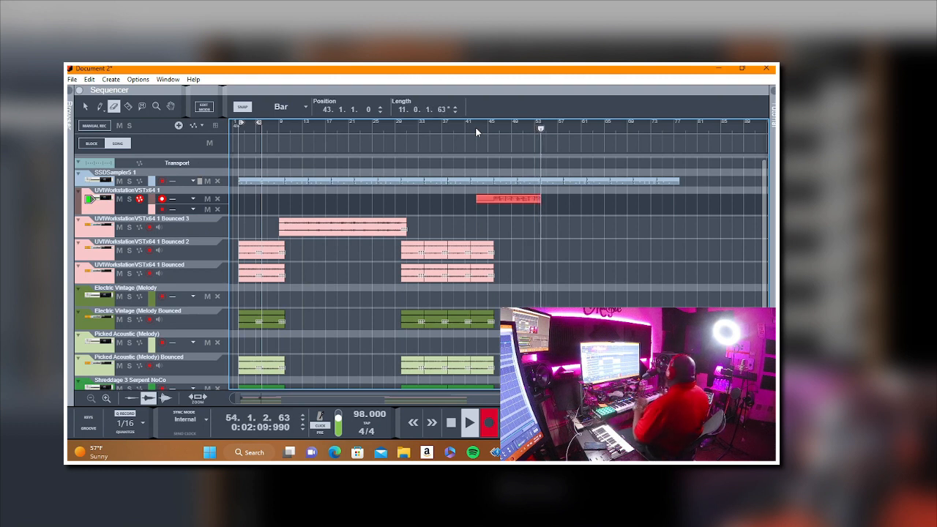
pyautogui.press('space')
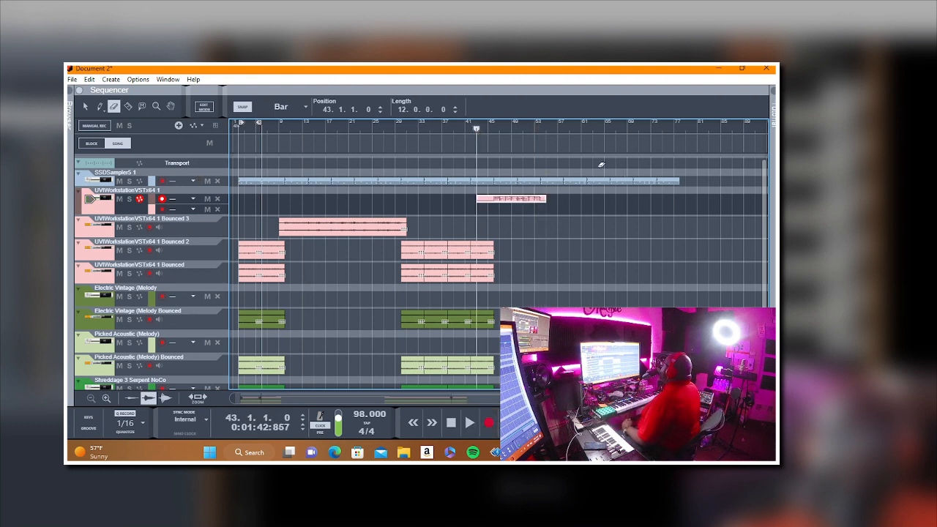
pyautogui.moveTo(698, 172); pyautogui.dragTo(560, 186)
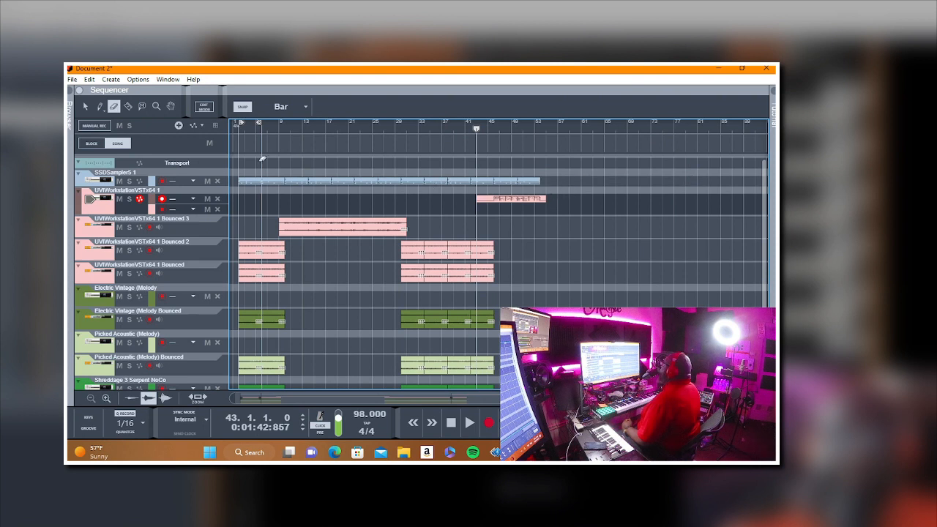
# Step: Bounce the recorded UVIWorkstationVSTx64 1 clip at bar 43 in place and erase the original clip
pyautogui.rightClick(487, 201)
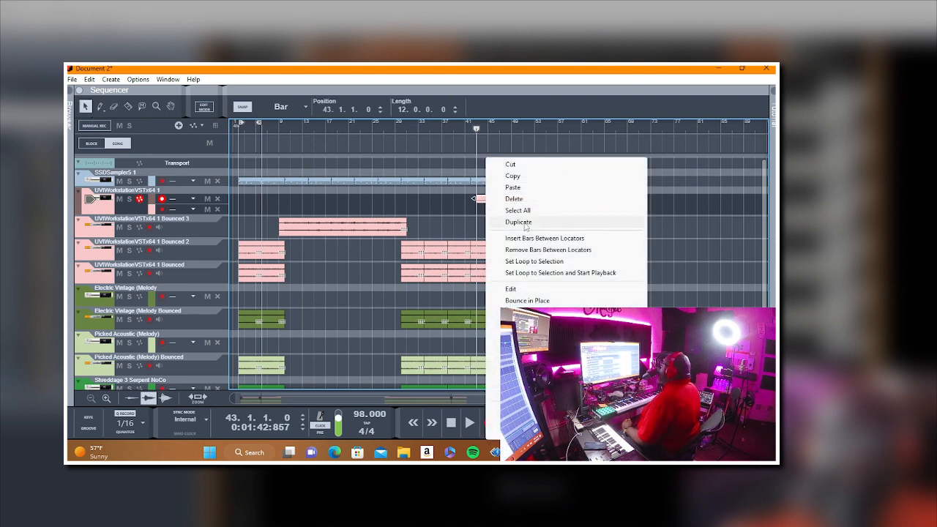
pyautogui.click(542, 302)
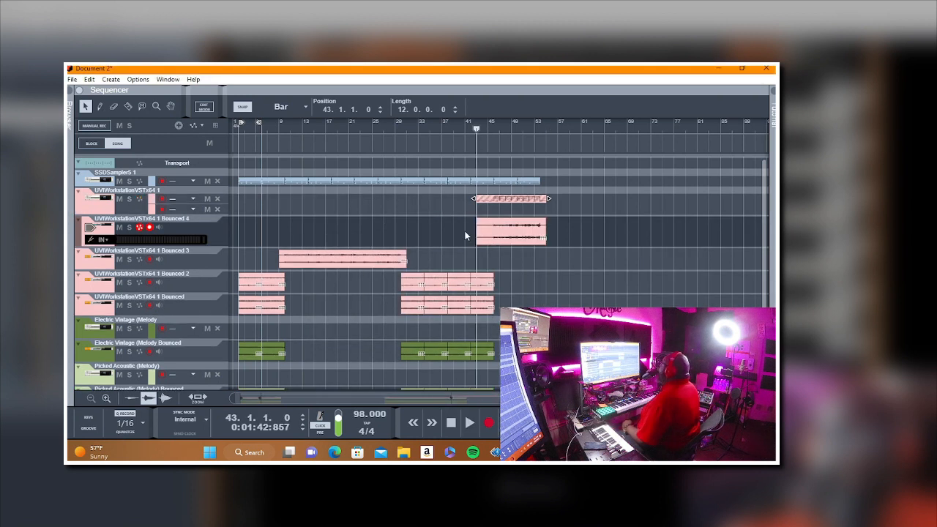
pyautogui.click(114, 107)
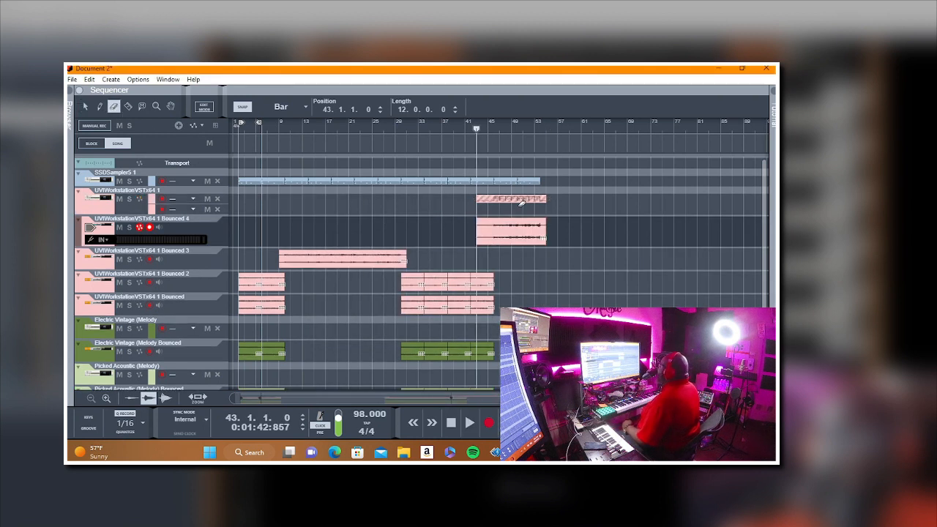
pyautogui.click(521, 200)
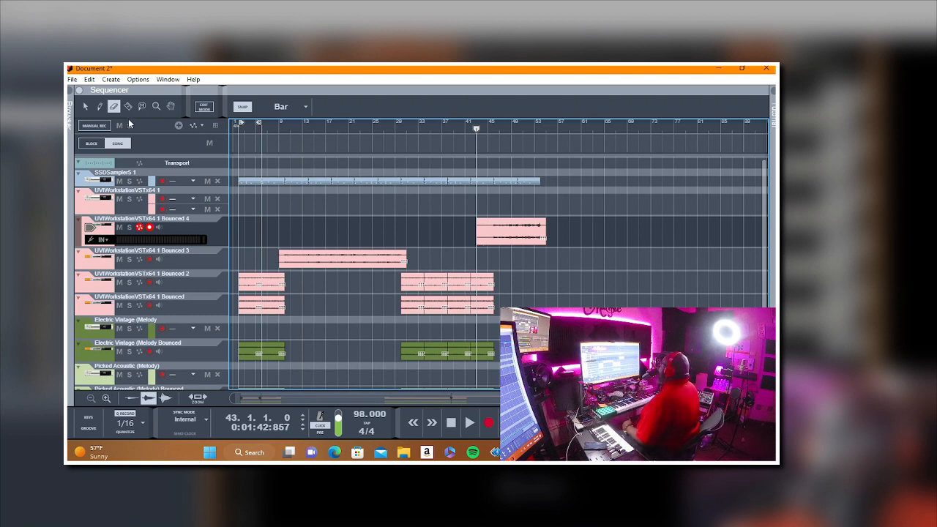
# Step: Trim the start of the UVIWorkstationVSTx64 1 Bounced 4 clip to bar 45 with the Selection tool
pyautogui.click(85, 106)
pyautogui.click(485, 237)
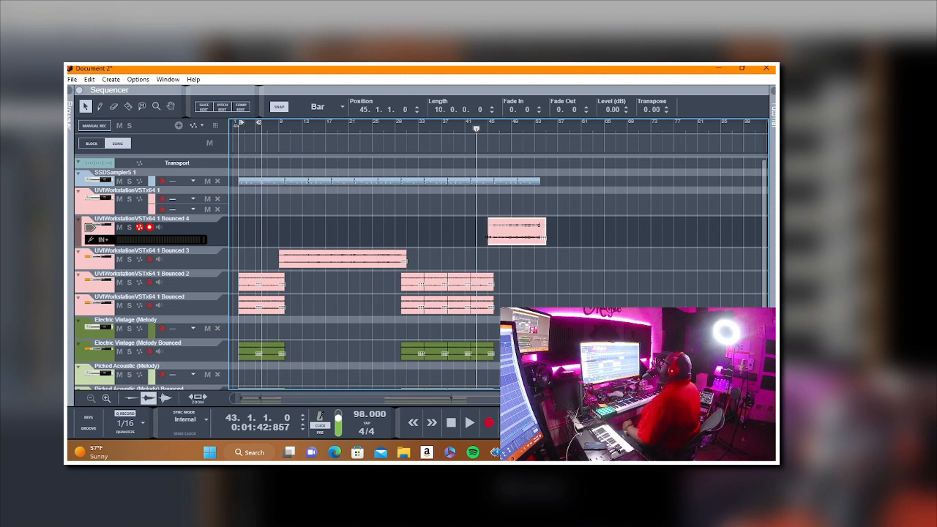
pyautogui.click(596, 265)
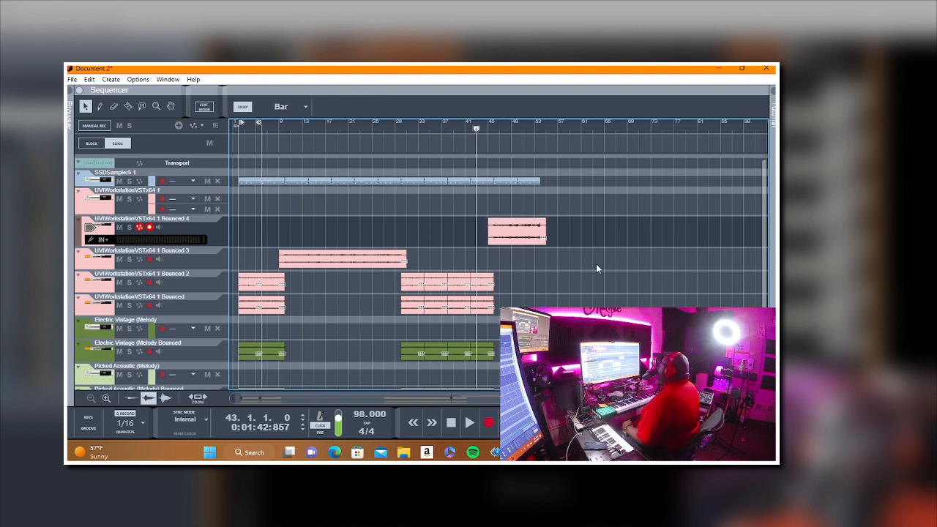
# Step: Play the arrangement from bar 42 and review the tracks around the new bounced clip
pyautogui.moveTo(476, 128); pyautogui.dragTo(473, 128)
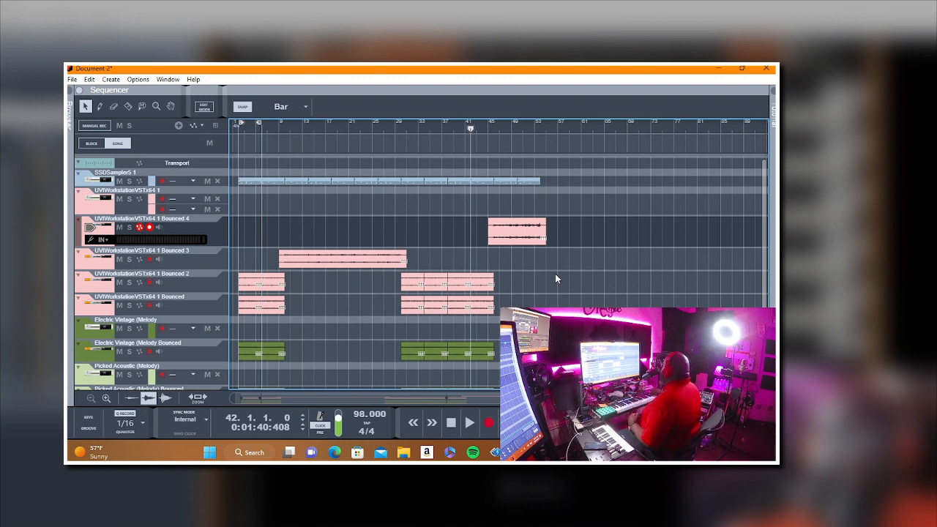
pyautogui.press('space')
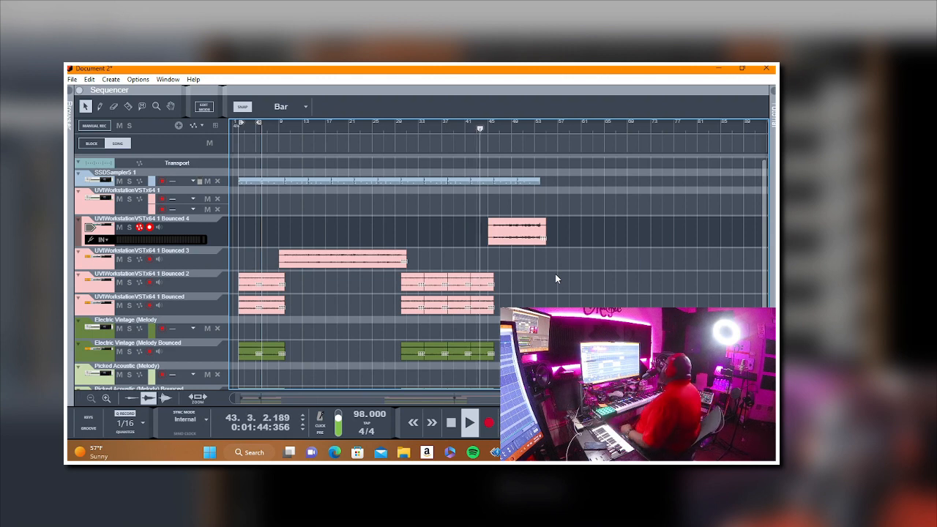
pyautogui.scroll(-3, 232, 308)
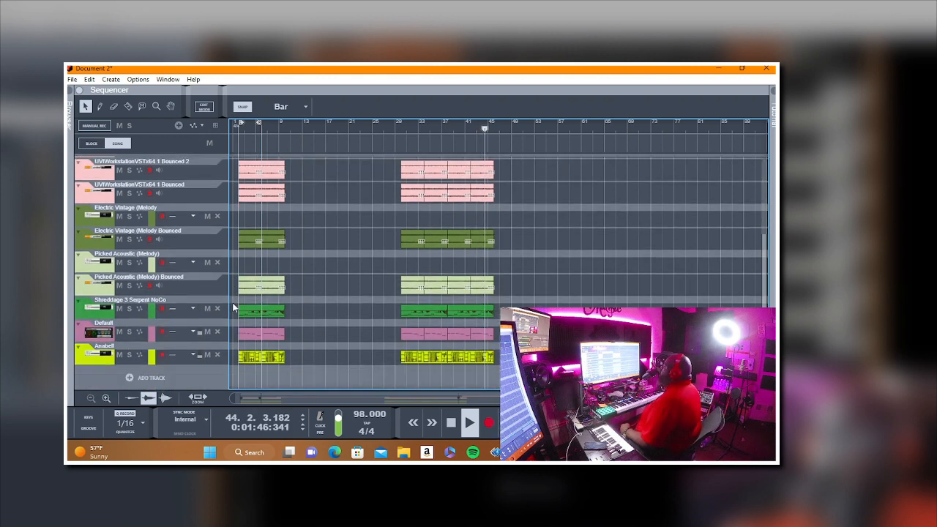
pyautogui.scroll(3, 400, 319)
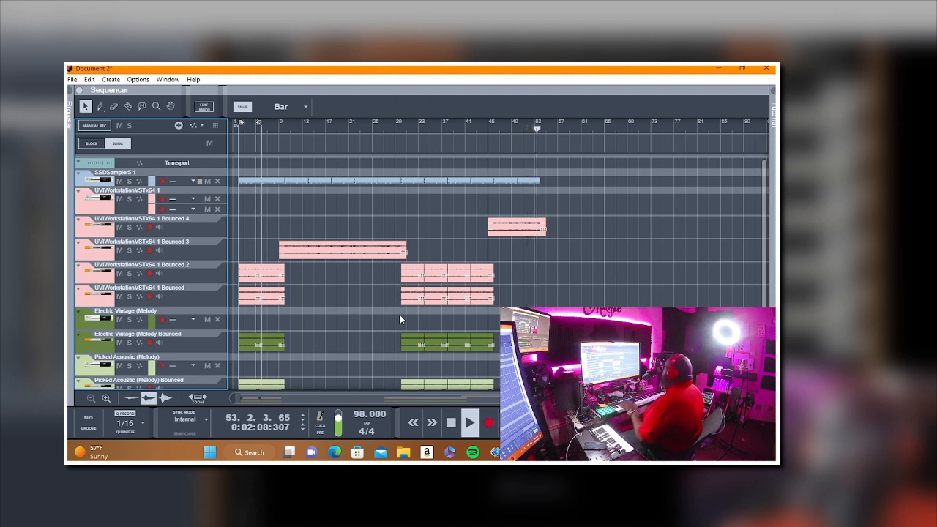
# Step: Stop playback and add a new note lane to the Default track
pyautogui.press('space')
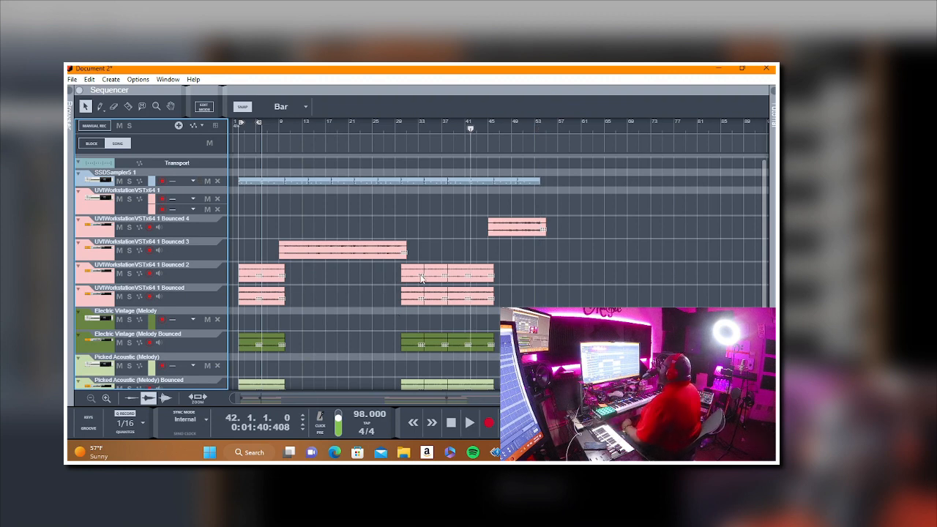
pyautogui.scroll(-3, 367, 313)
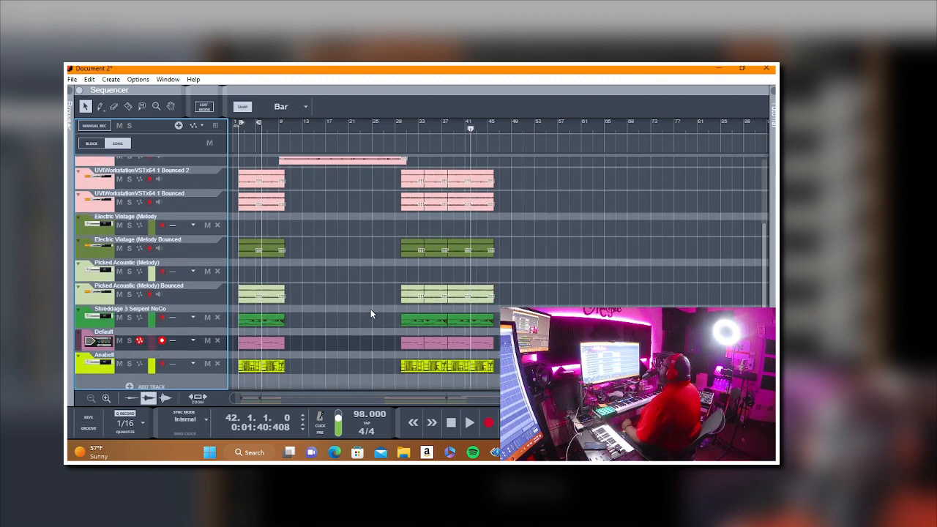
pyautogui.rightClick(109, 349)
pyautogui.click(149, 276)
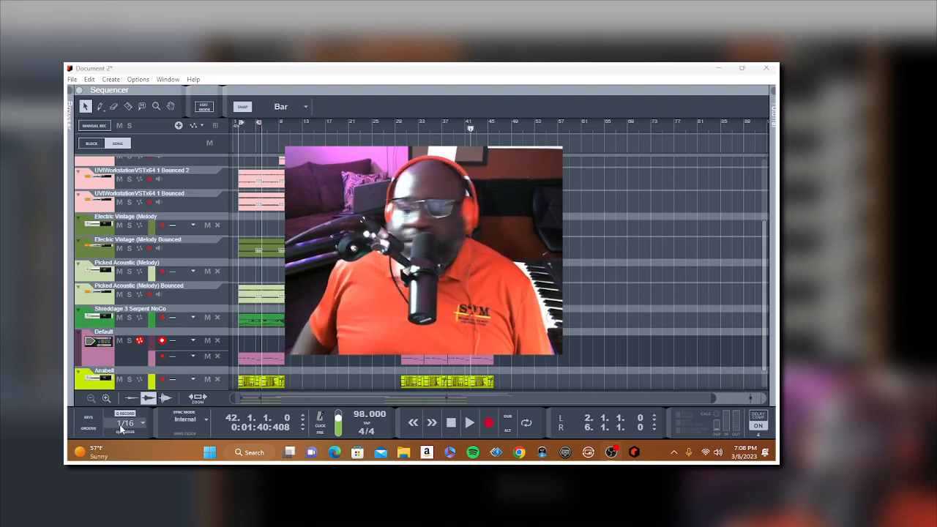
# Step: Record a part on the new Default lane from bar 42 and trim the clip to run from bar 45 to bar 55
pyautogui.hotkey('ctrl', 'Return')
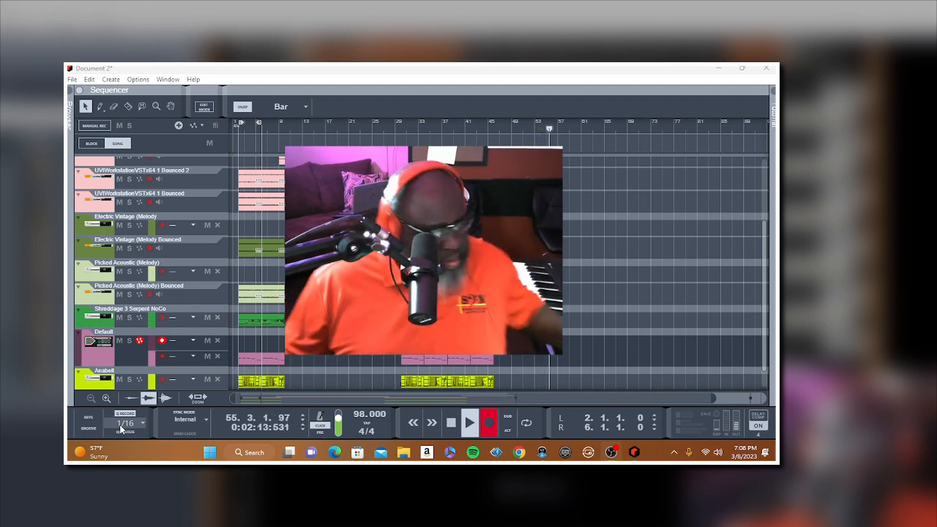
pyautogui.press('space')
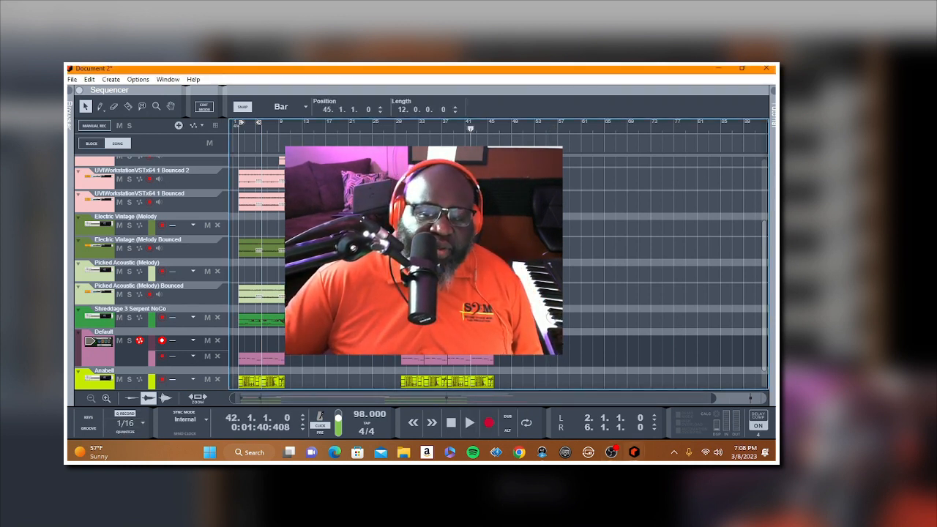
pyautogui.press('Delete')
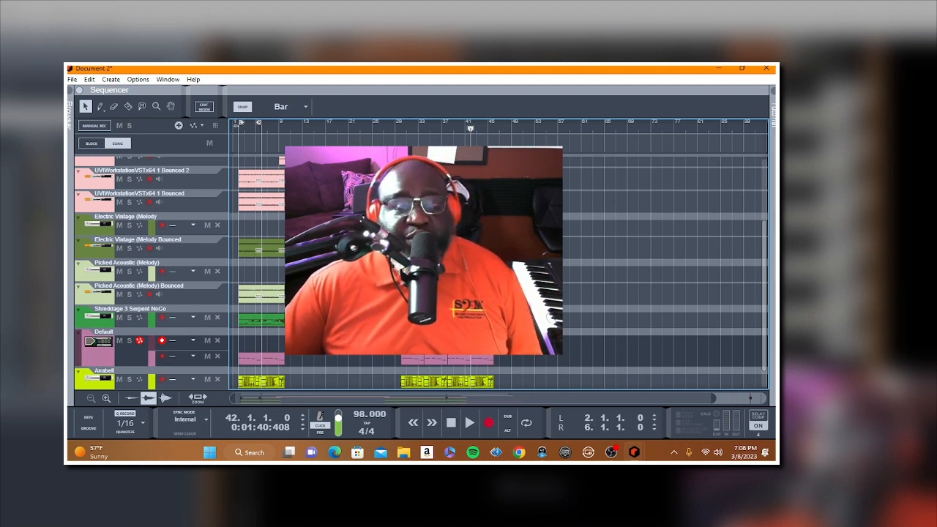
# Step: Record a part on the Electric Vintage (Melody) instrument track from bar 42 to the end of the drums
pyautogui.scroll(3, 423, 272)
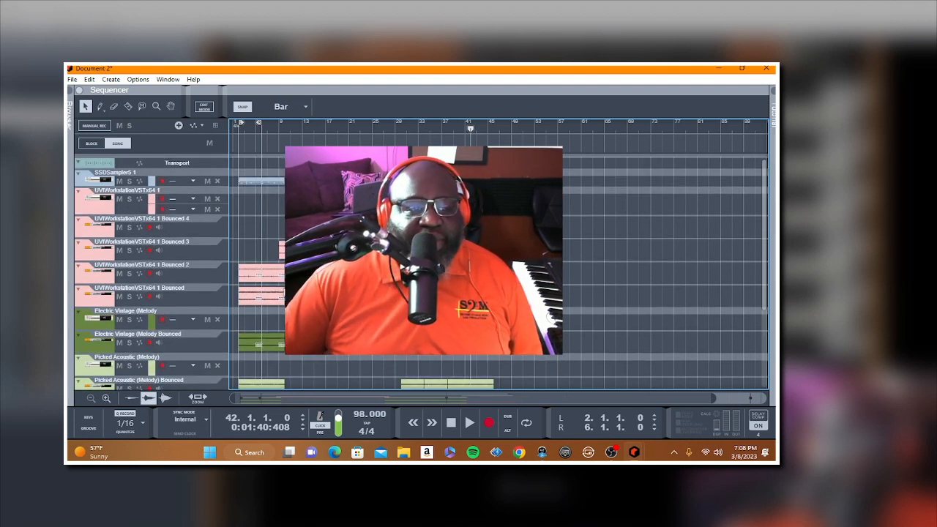
pyautogui.click(107, 323)
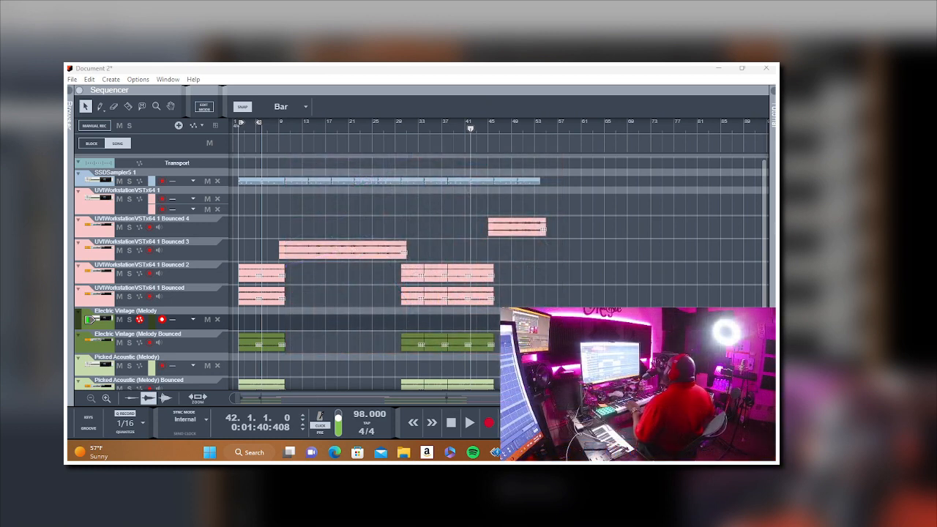
pyautogui.press('space')
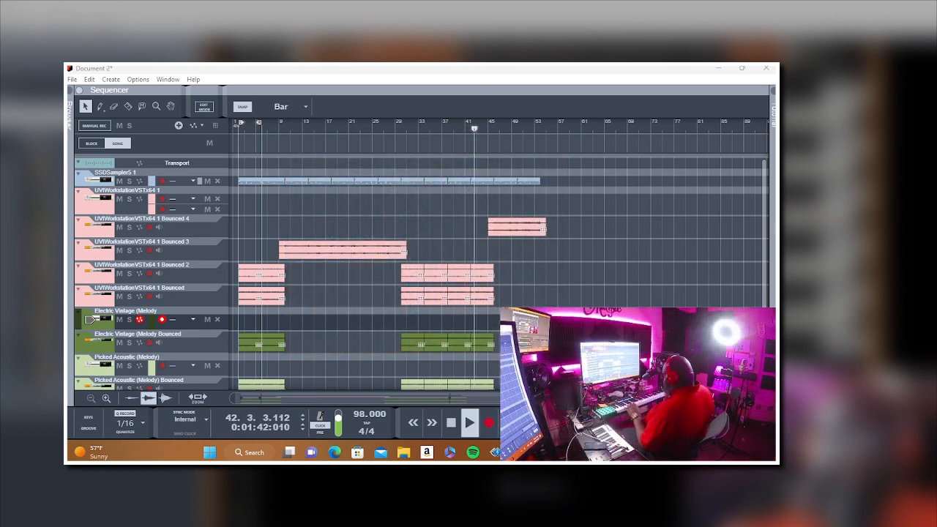
pyautogui.hotkey('ctrl', 'Return')
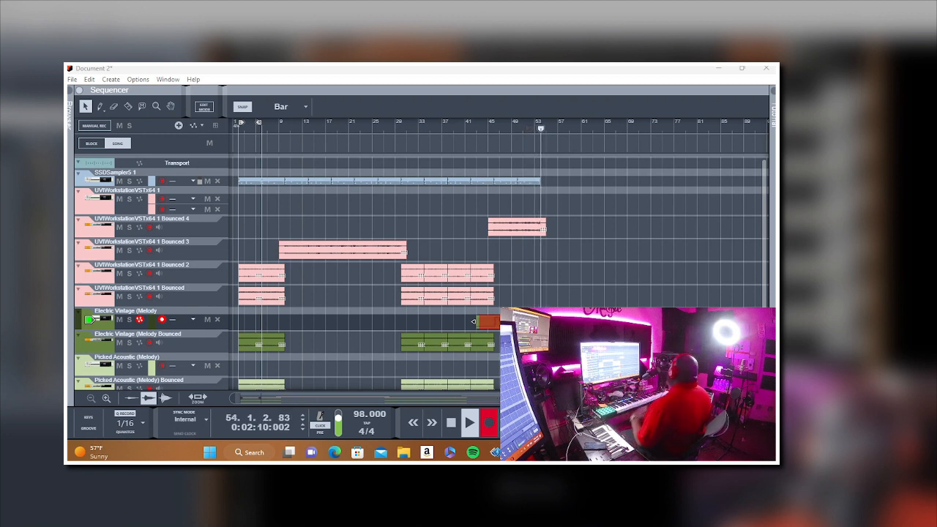
# Step: Trim the start of the recorded Electric Vintage clip to bar 45 and play the arrangement through to check it
pyautogui.click(473, 320)
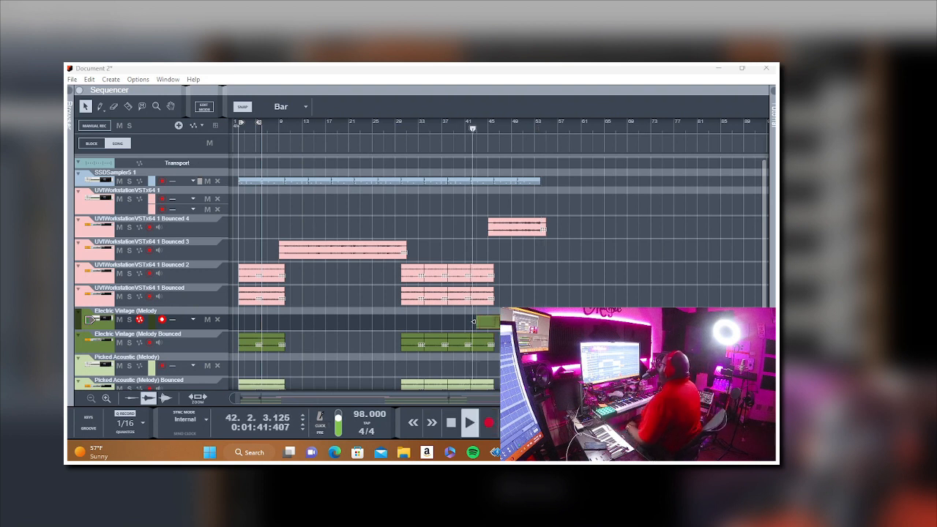
pyautogui.click(489, 322)
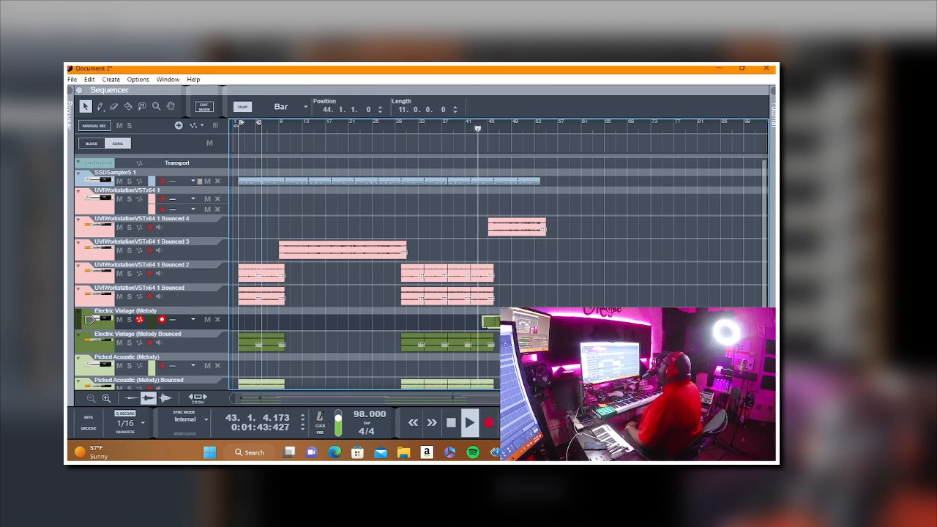
pyautogui.click(492, 332)
pyautogui.scroll(-2, 463, 337)
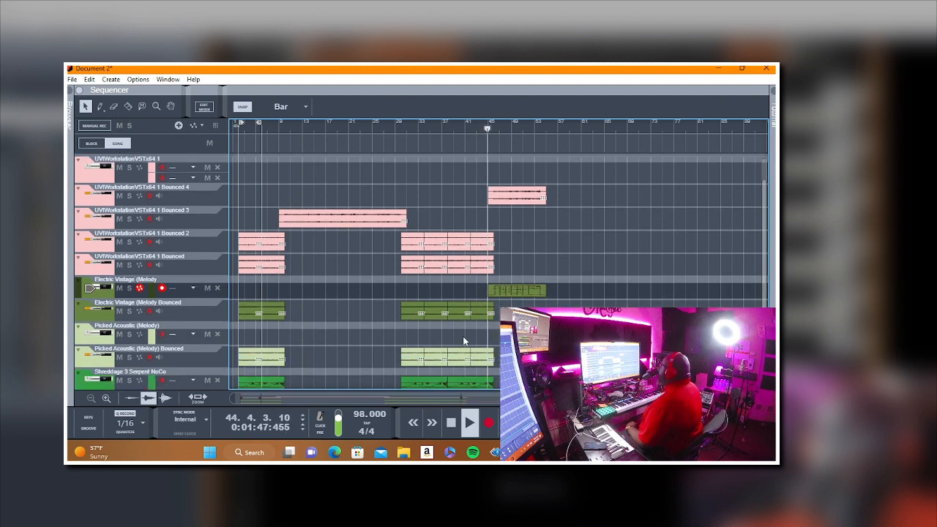
pyautogui.scroll(2, 461, 337)
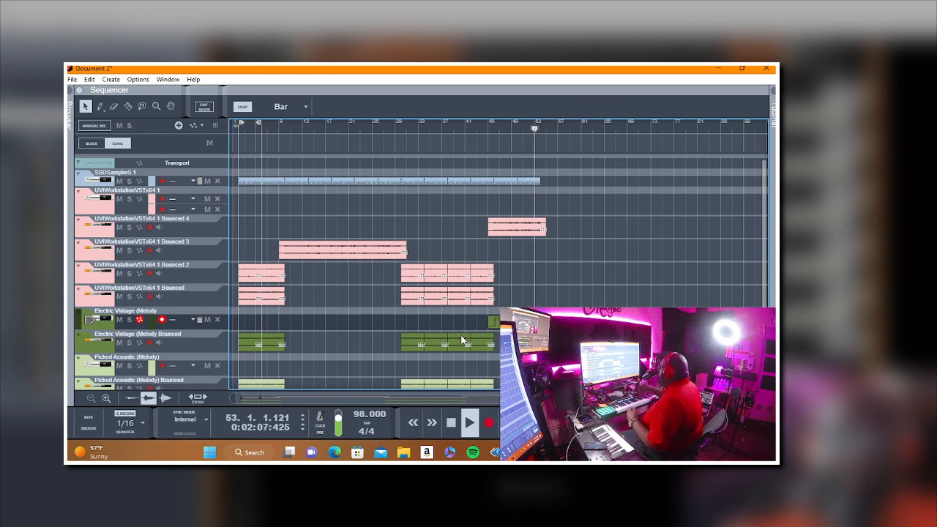
pyautogui.click(451, 423)
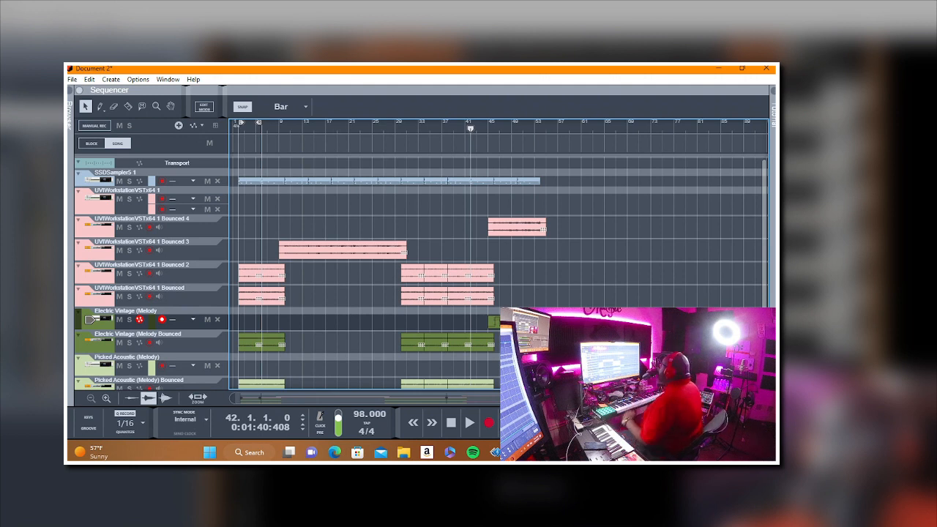
# Step: Bounce the Electric Vintage clip at bar 45 in place and erase the original clip
pyautogui.scroll(-1, 498, 270)
pyautogui.click(108, 342)
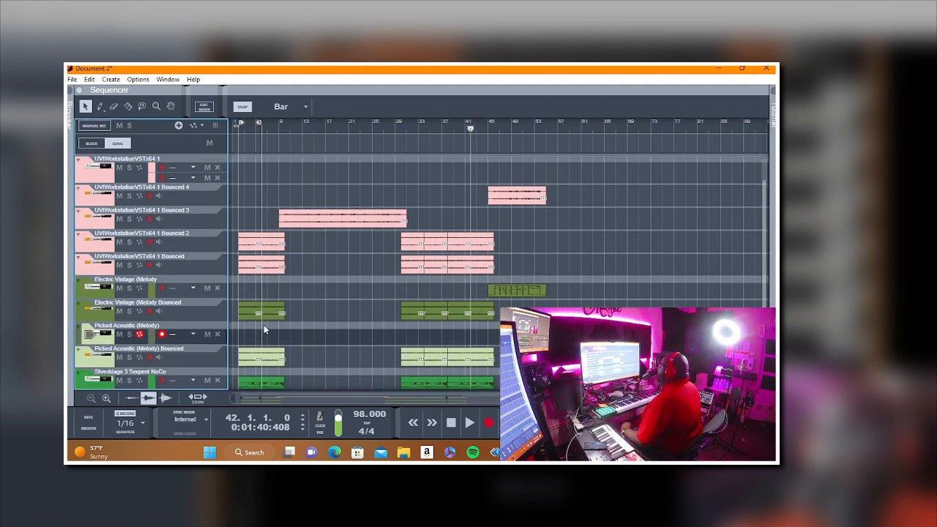
pyautogui.rightClick(511, 292)
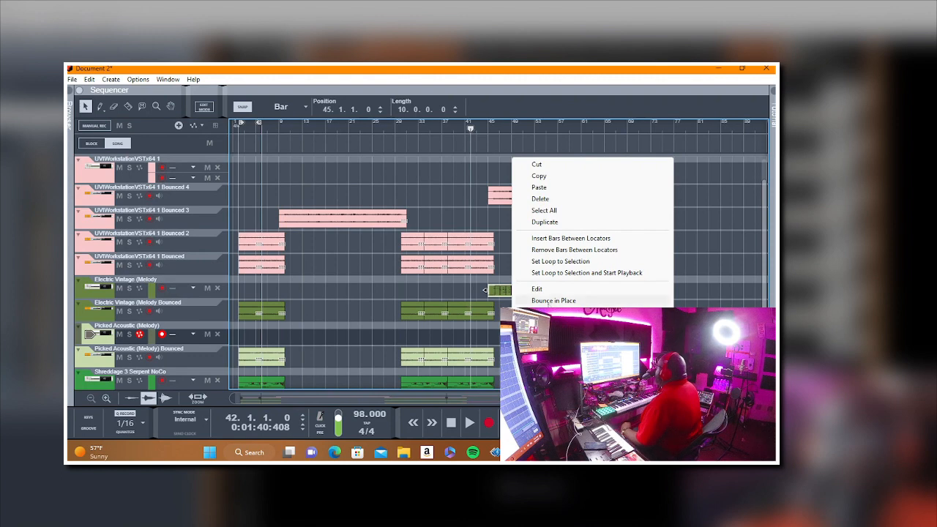
pyautogui.click(549, 300)
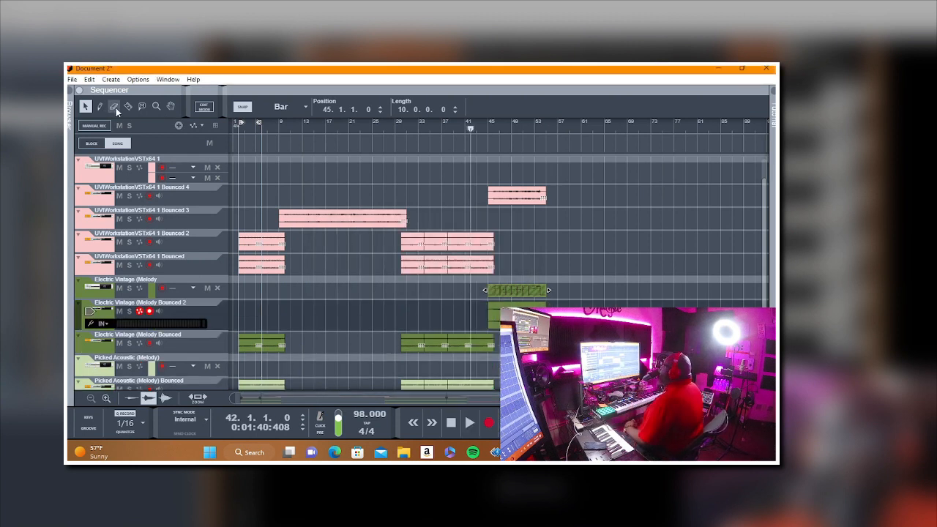
pyautogui.click(512, 284)
# Step: Record a 13-bar clip on the Picked Acoustic (Melody) track from bar 42
pyautogui.scroll(-3, 512, 283)
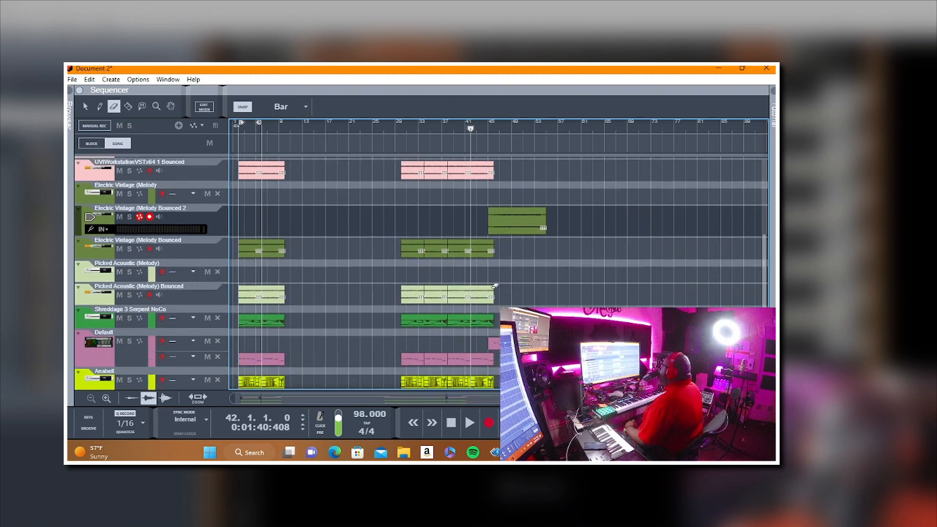
pyautogui.click(99, 278)
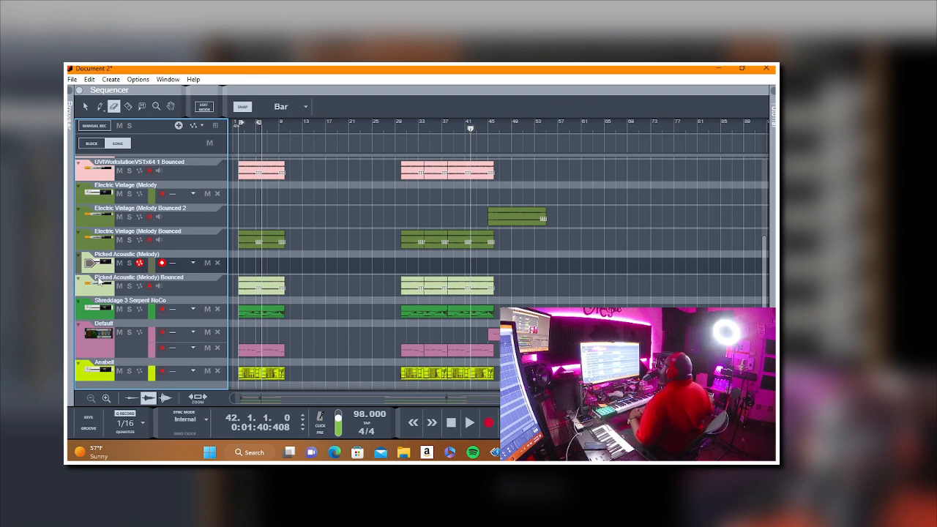
pyautogui.hotkey('ctrl', 'Return')
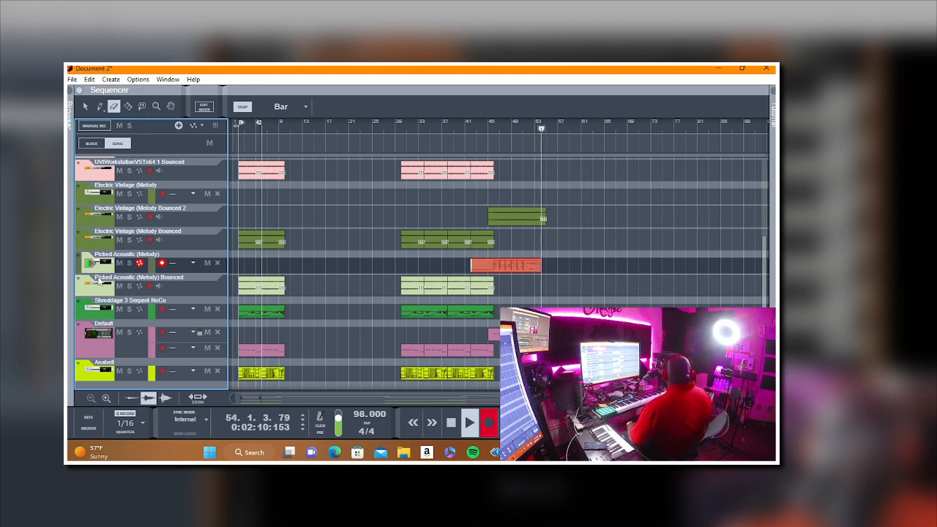
pyautogui.press('space')
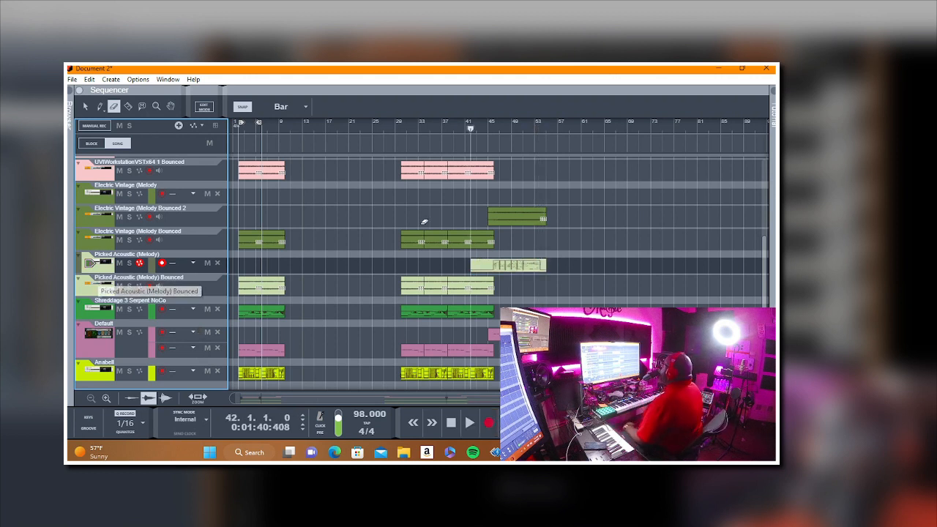
# Step: Bounce the Picked Acoustic (Melody) clip at bar 42 in place and erase the original clip
pyautogui.rightClick(510, 264)
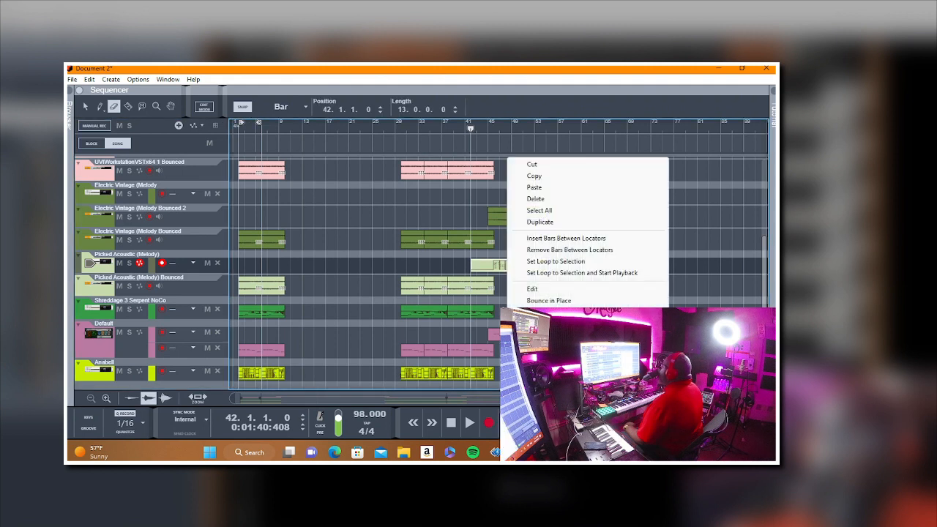
pyautogui.click(552, 301)
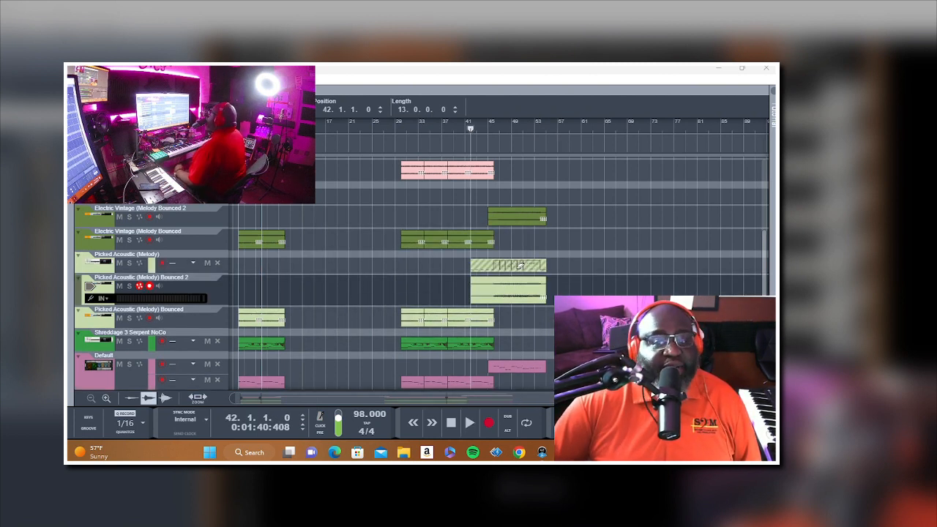
pyautogui.click(520, 265)
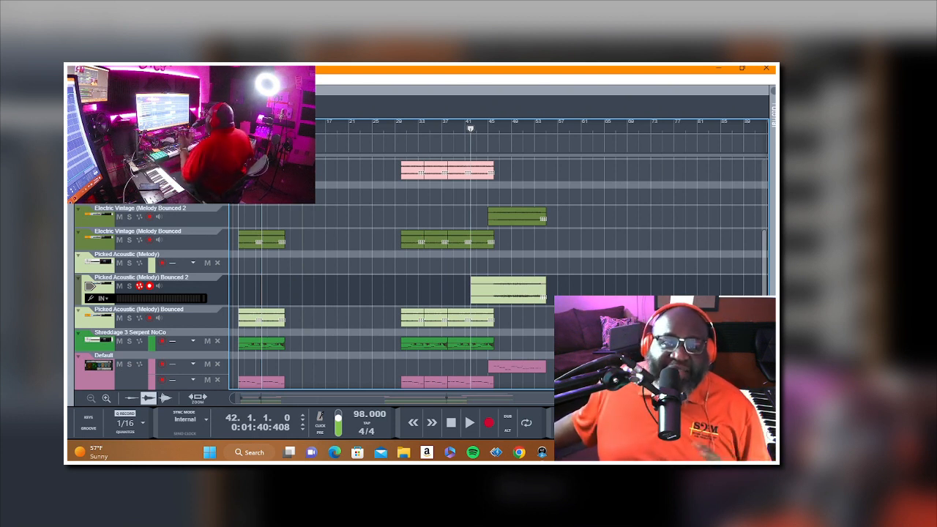
# Step: Play the arrangement from bar 42 and add a new note lane to the Anabell track
pyautogui.press('space')
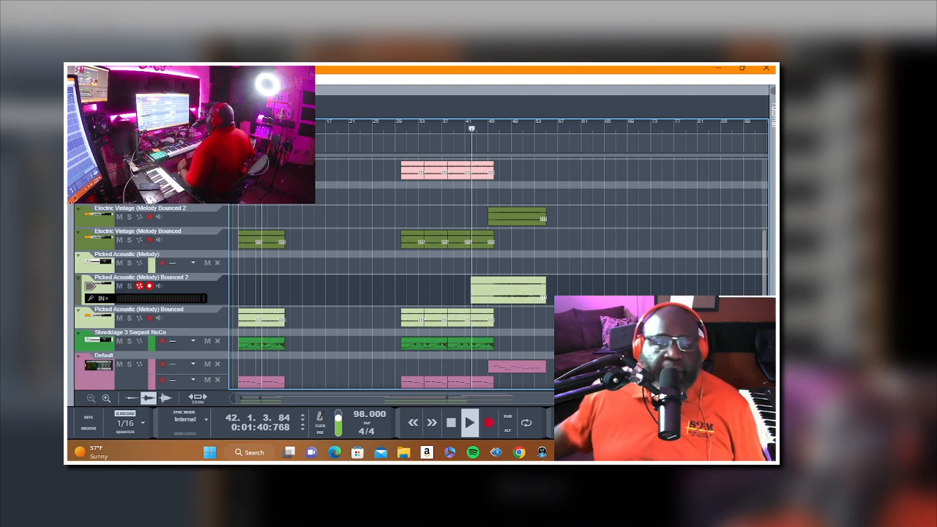
pyautogui.scroll(-1, 422, 272)
pyautogui.scroll(2, 422, 272)
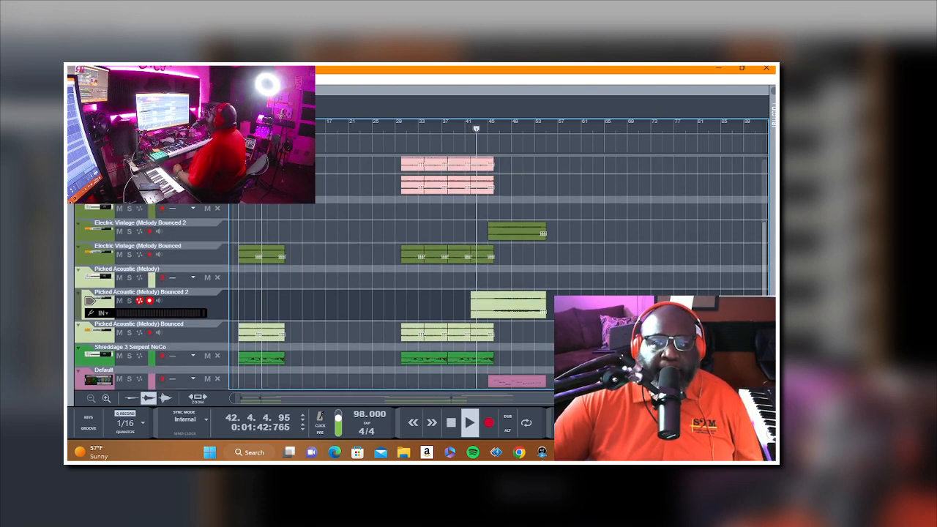
pyautogui.scroll(-3, 110, 354)
pyautogui.rightClick(110, 355)
pyautogui.click(153, 276)
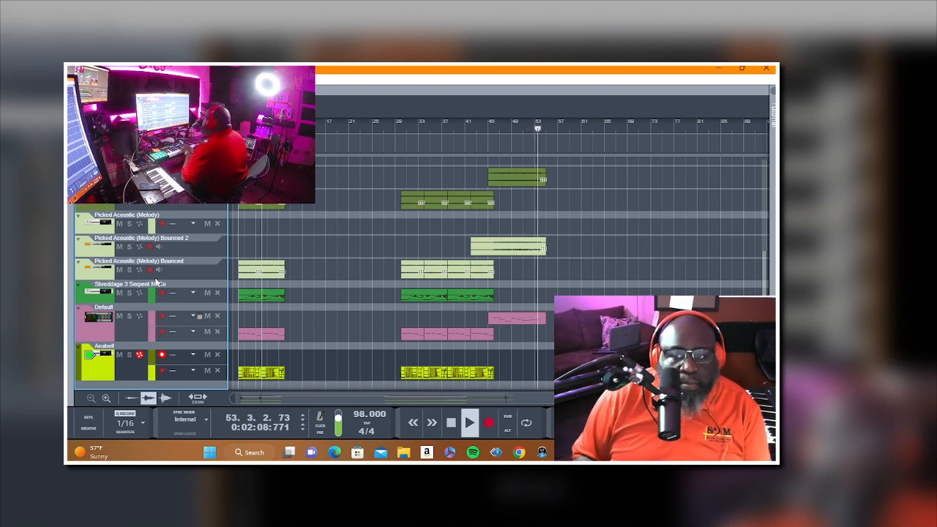
pyautogui.press('space')
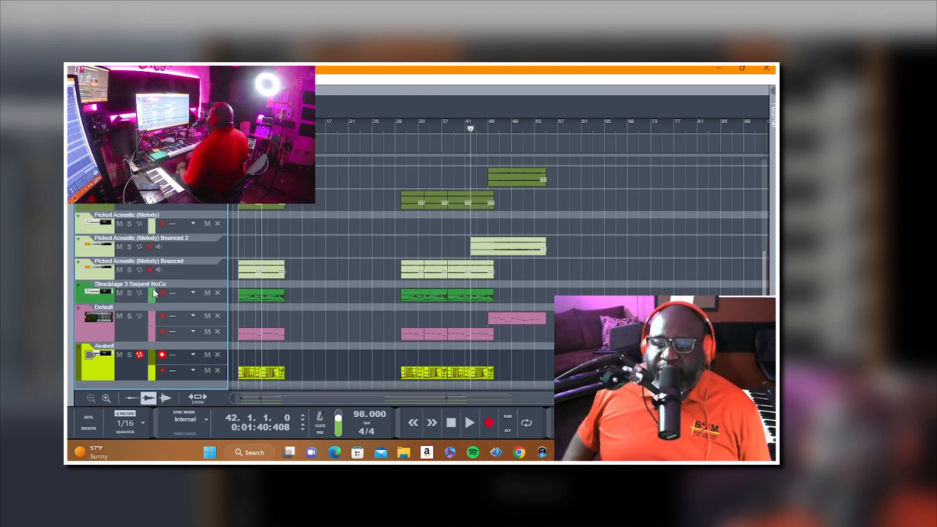
# Step: Turn on the metronome click and record a part on the new Anabell lane from bar 42
pyautogui.press('space')
pyautogui.press('c')
pyautogui.hotkey('ctrl', 'Return')
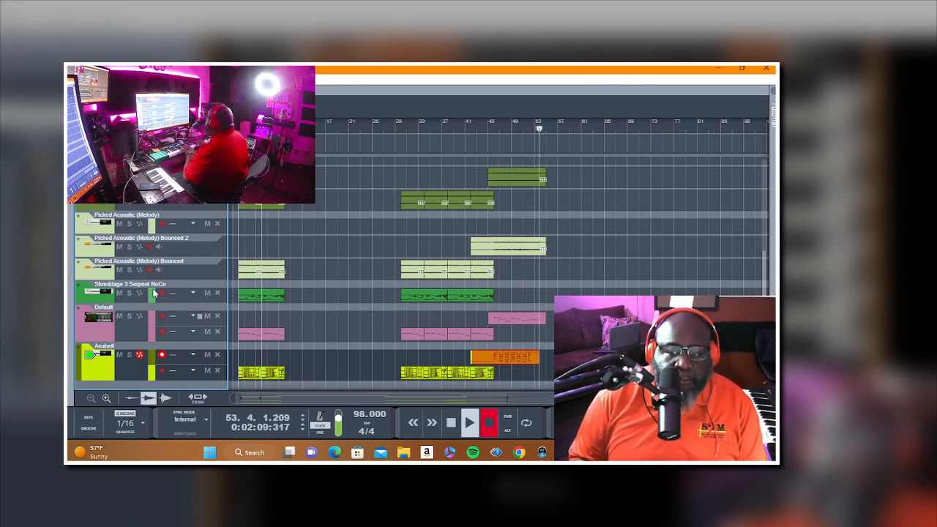
pyautogui.press('space')
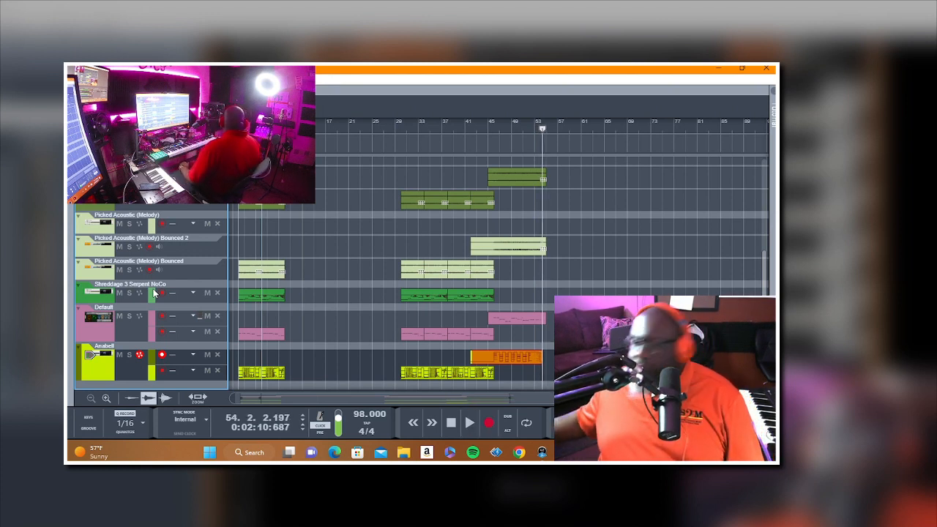
# Step: Play back the new Anabell part and trim the start of the Picked Acoustic (Melody) Bounced 2 clip to bar 45
pyautogui.press('space')
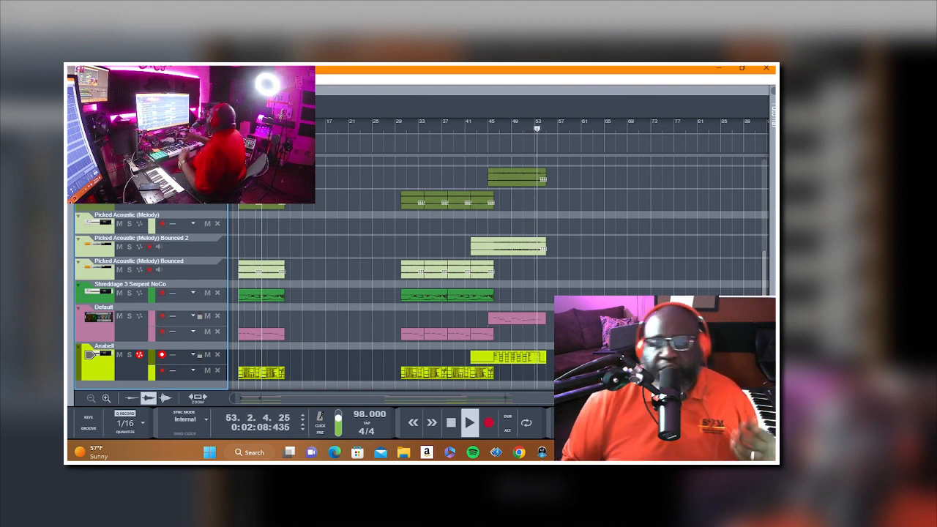
pyautogui.press('space')
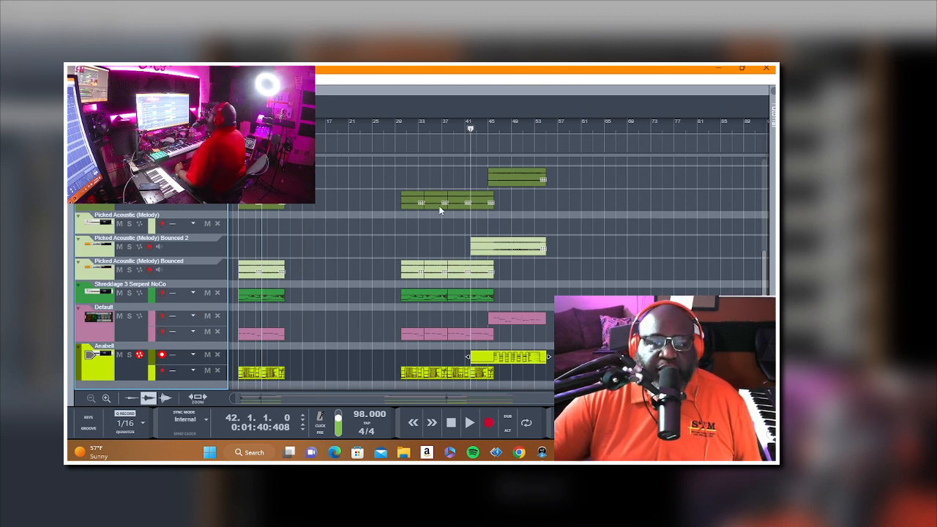
pyautogui.click(471, 249)
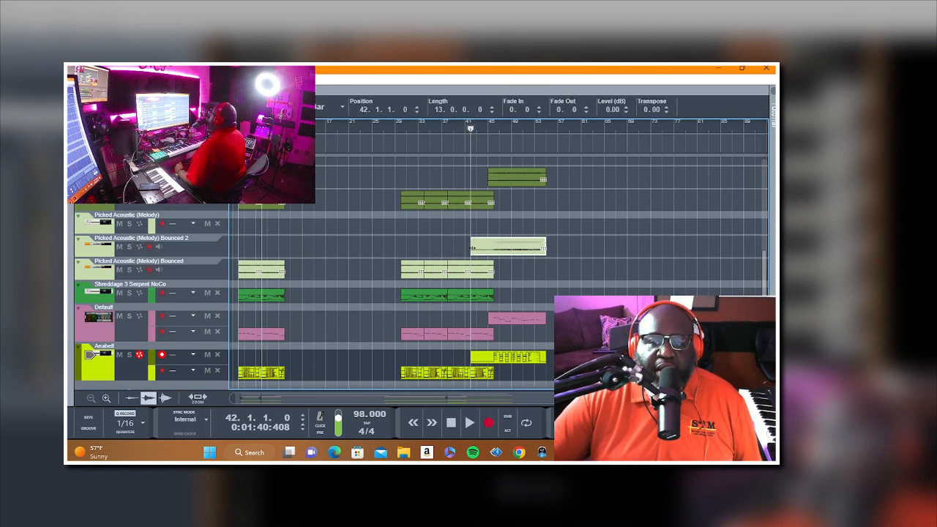
pyautogui.click(575, 270)
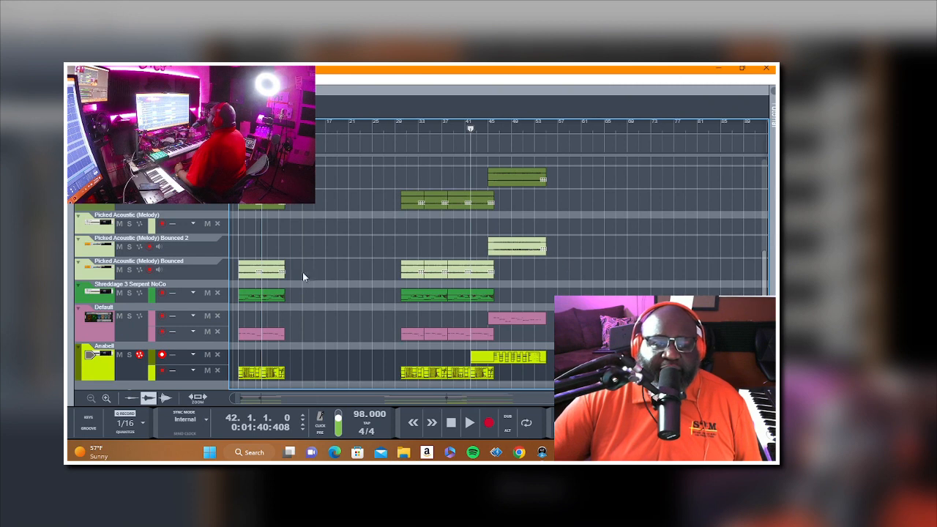
# Step: Add a new note lane to the Shreddage 3 Serpent NoCo track and record a part on it from bar 42
pyautogui.rightClick(116, 300)
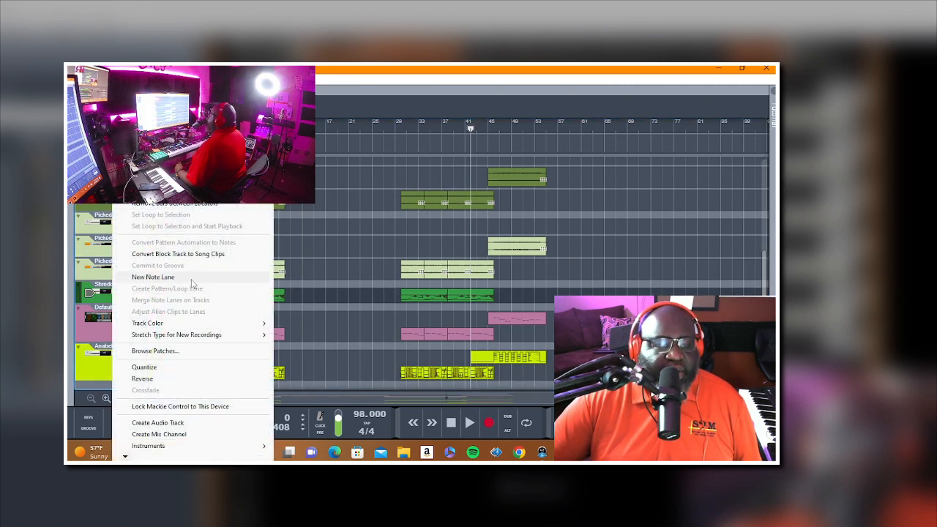
pyautogui.click(191, 280)
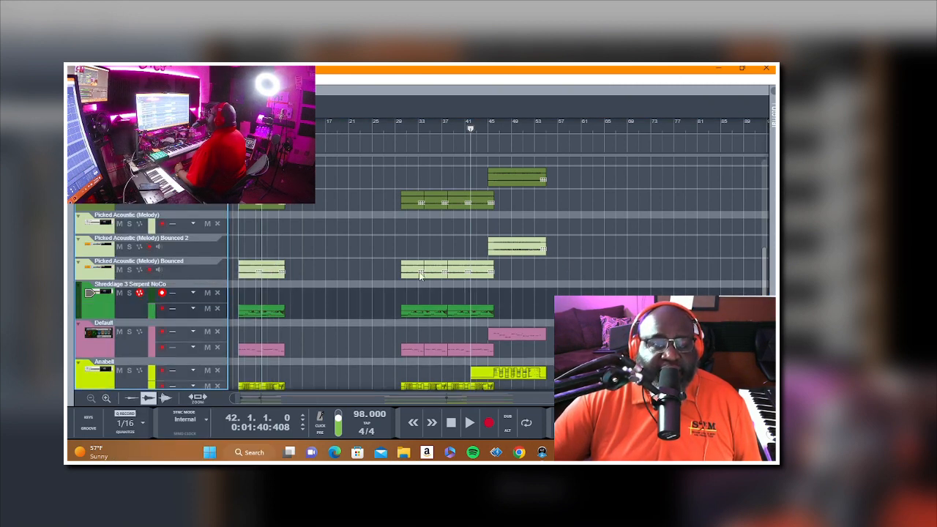
pyautogui.click(162, 294)
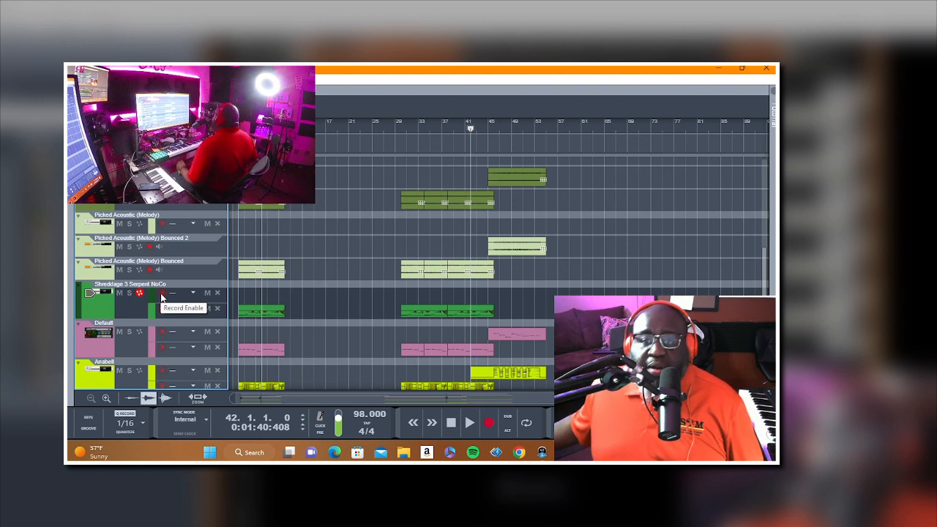
pyautogui.press('space')
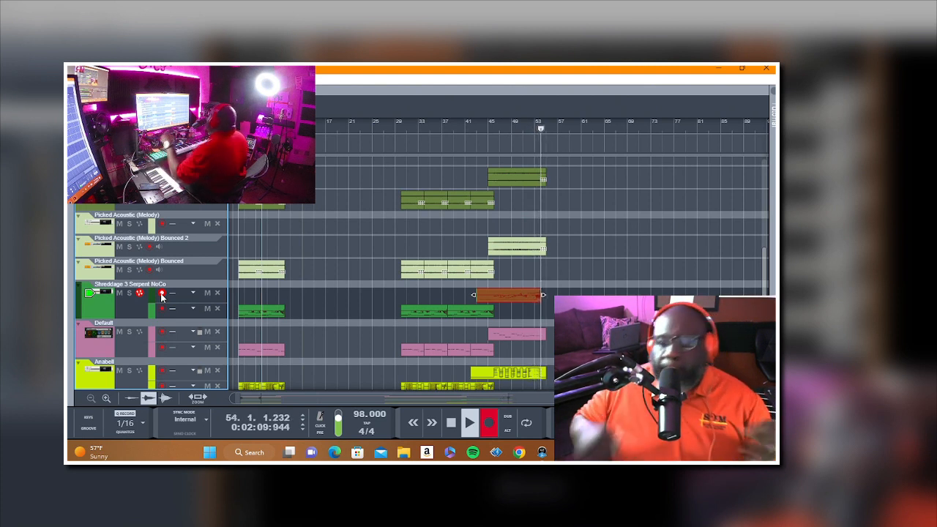
pyautogui.press('space')
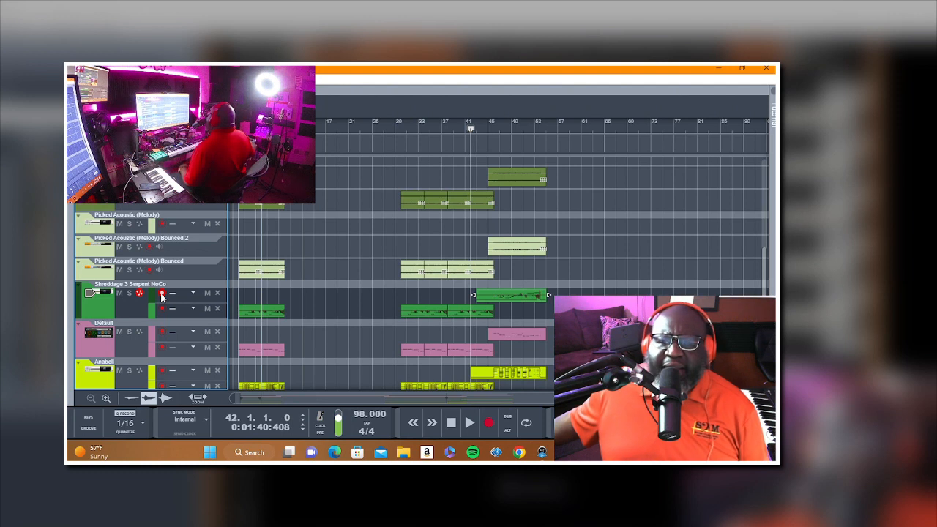
# Step: Play back the new Shreddage 3 Serpent NoCo part and trim the start of its clip to bar 45
pyautogui.press('space')
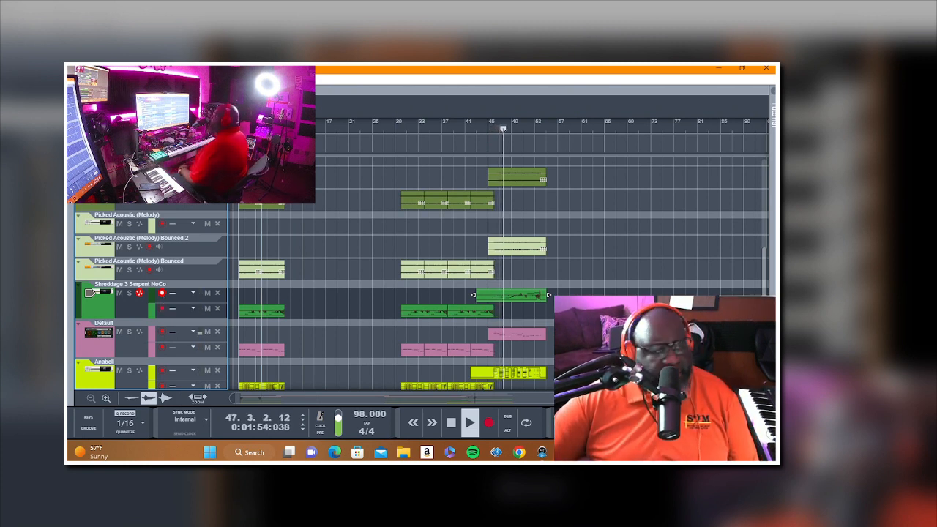
pyautogui.moveTo(475, 295); pyautogui.dragTo(486, 296)
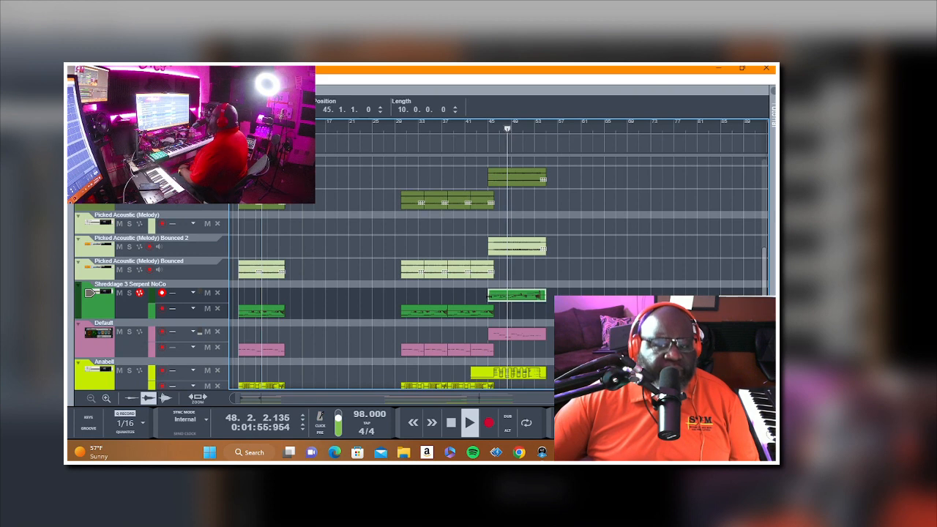
# Step: Add a new note lane to the SSDSampler5 1 track and erase the track's existing drum clips from bar 46 onward
pyautogui.scroll(5, 586, 283)
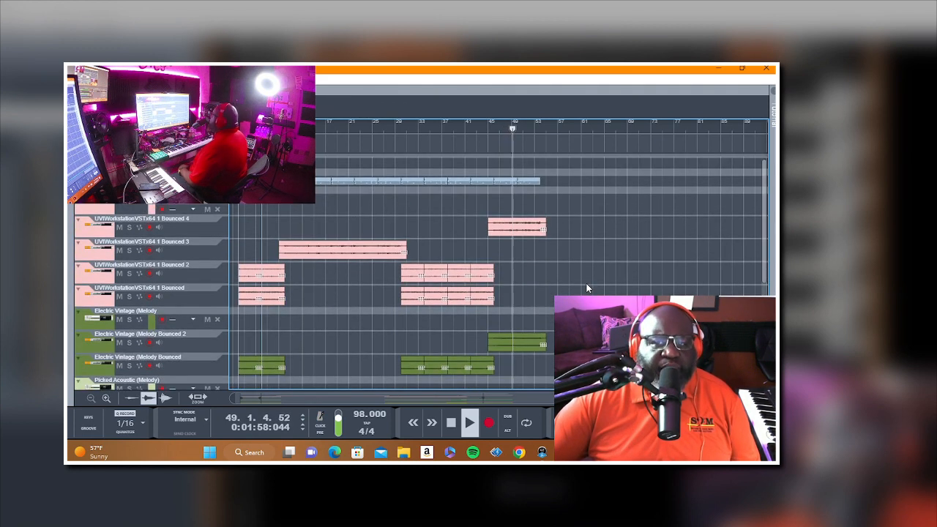
pyautogui.rightClick(96, 196)
pyautogui.click(149, 278)
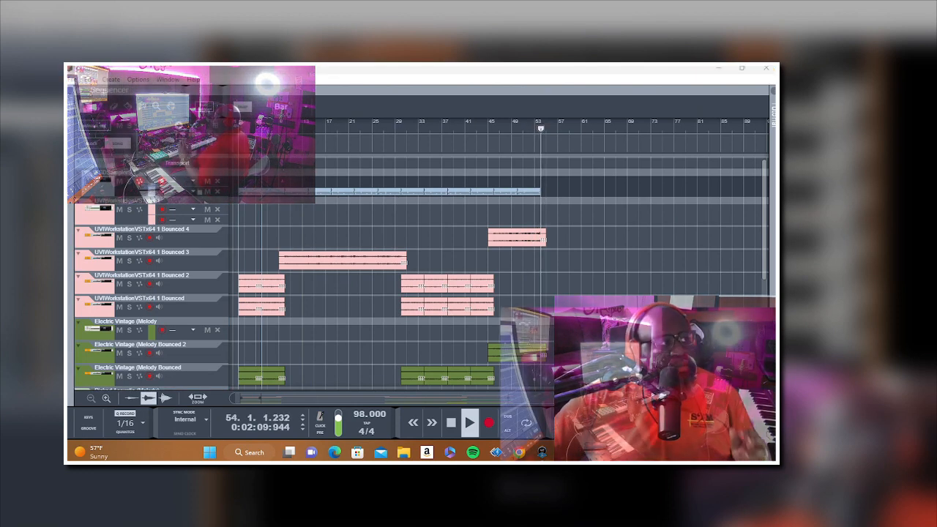
pyautogui.press('space')
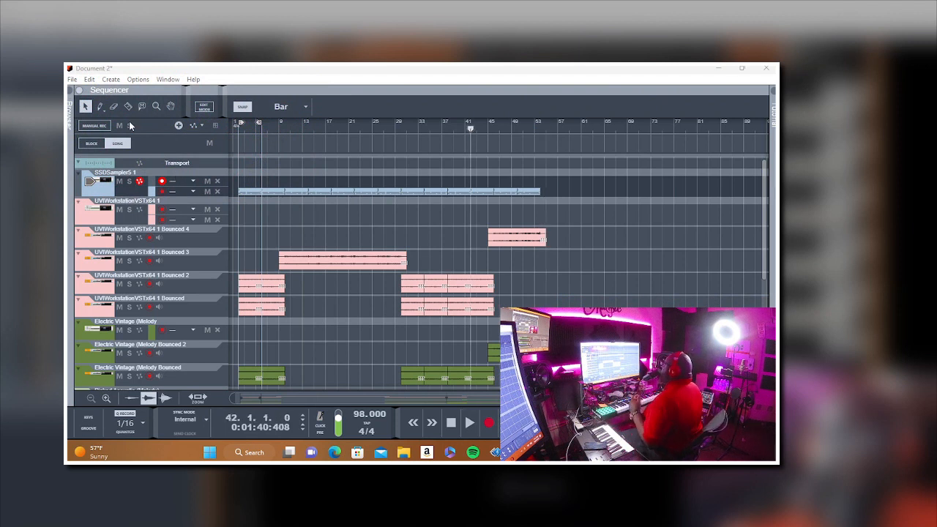
pyautogui.click(114, 108)
pyautogui.moveTo(554, 187); pyautogui.dragTo(512, 212)
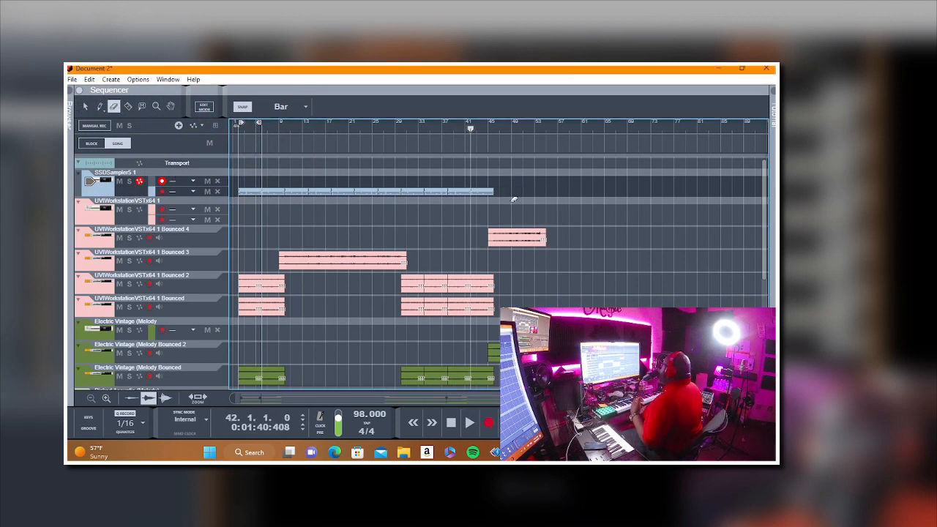
pyautogui.click(449, 128)
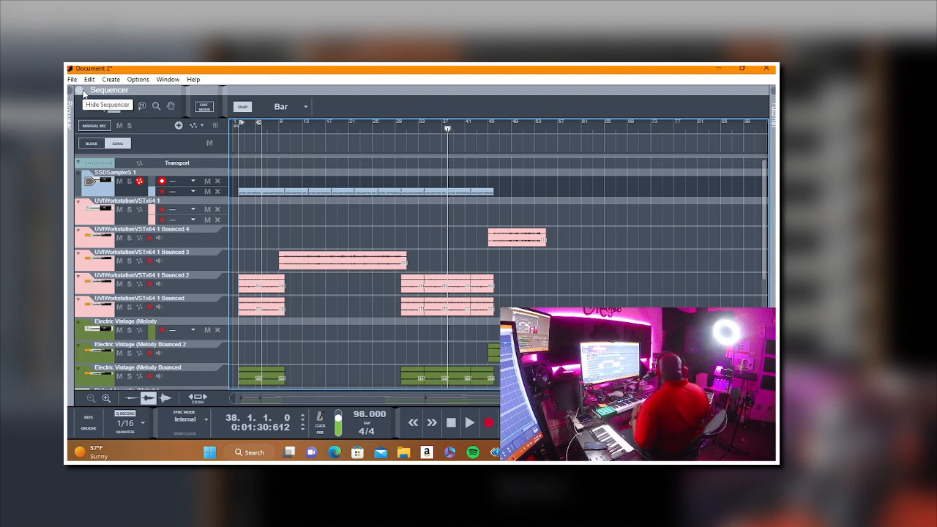
pyautogui.hotkey('ctrl', 'Return')
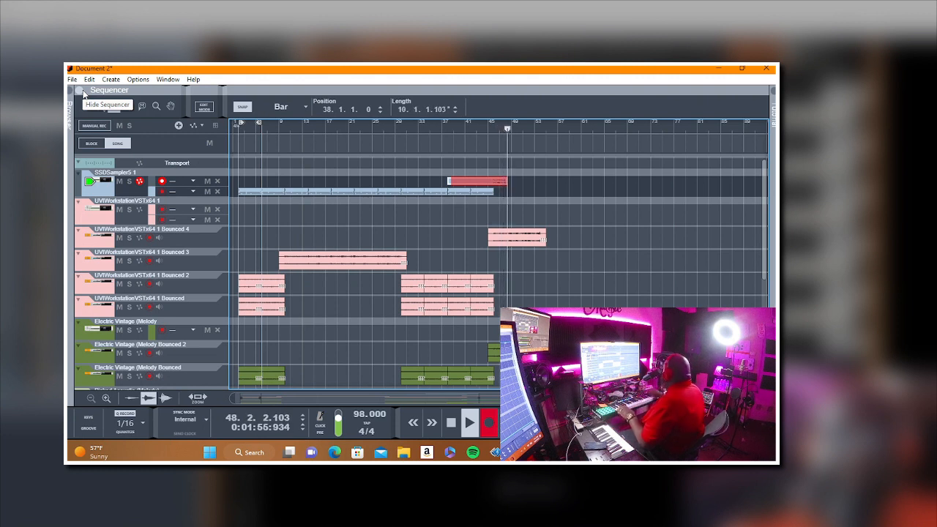
pyautogui.press('space')
pyautogui.press('Delete')
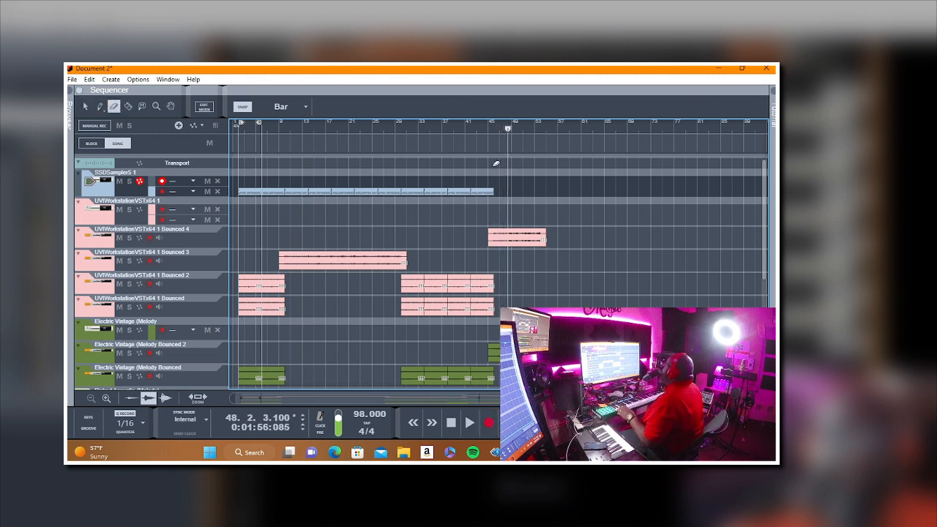
# Step: Record a drum part on the new SSDSampler5 1 lane from bar 42 and play it back
pyautogui.click(469, 129)
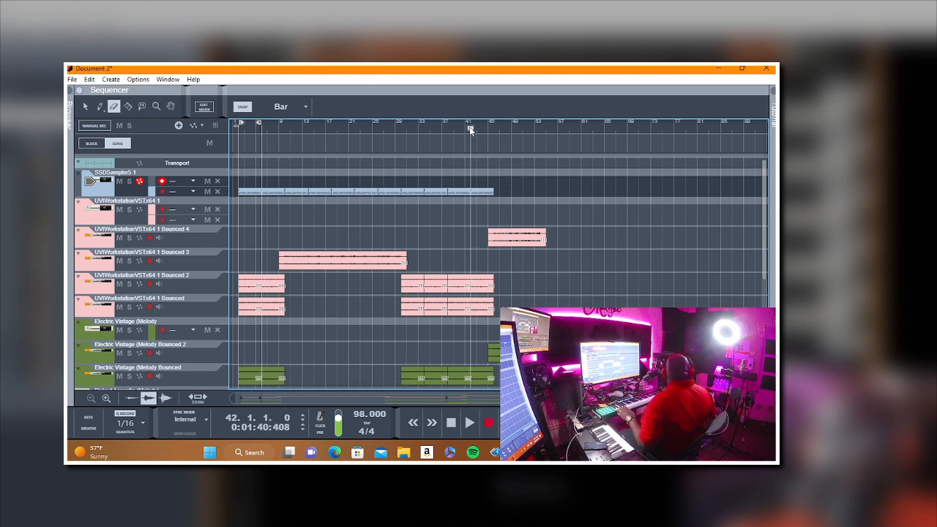
pyautogui.press('r')
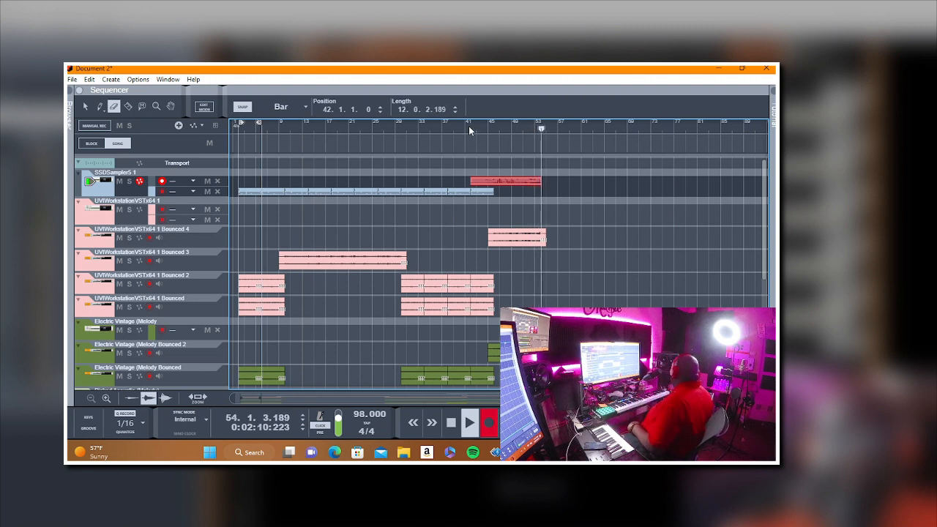
pyautogui.press('space')
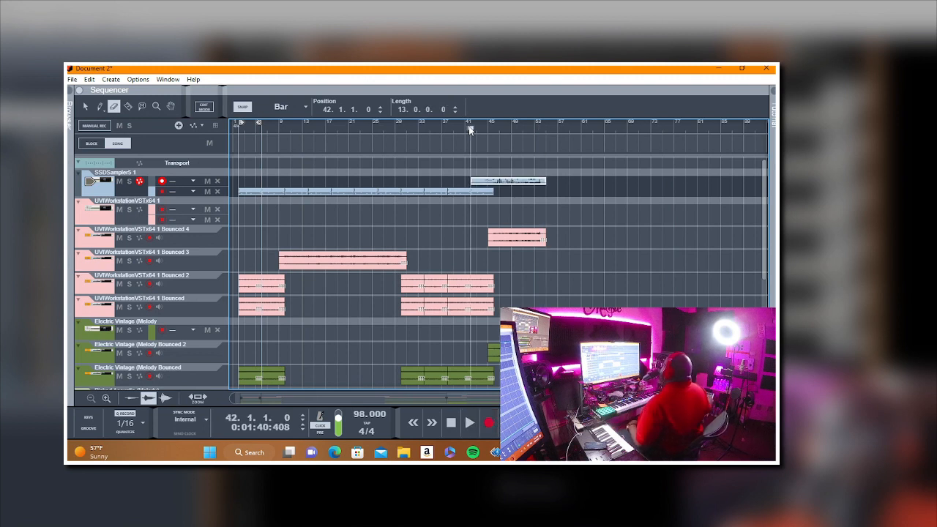
pyautogui.press('space')
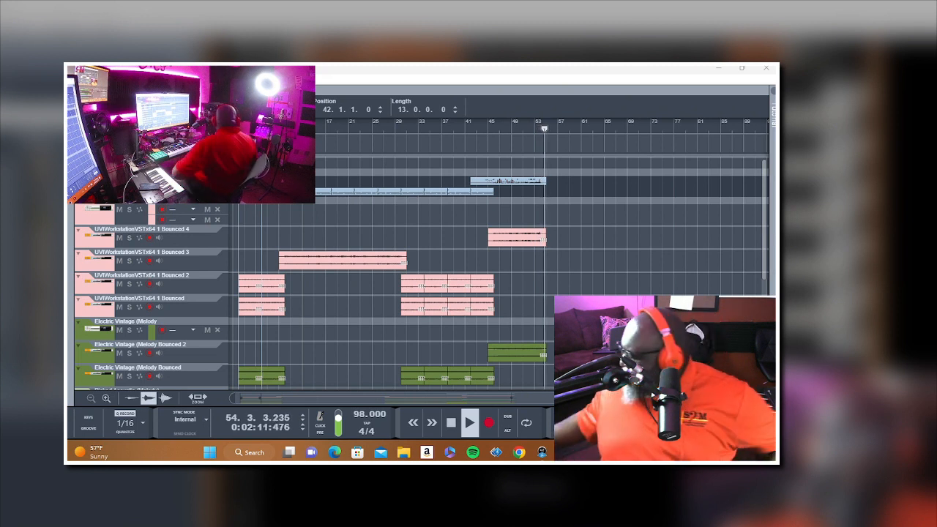
pyautogui.press('space')
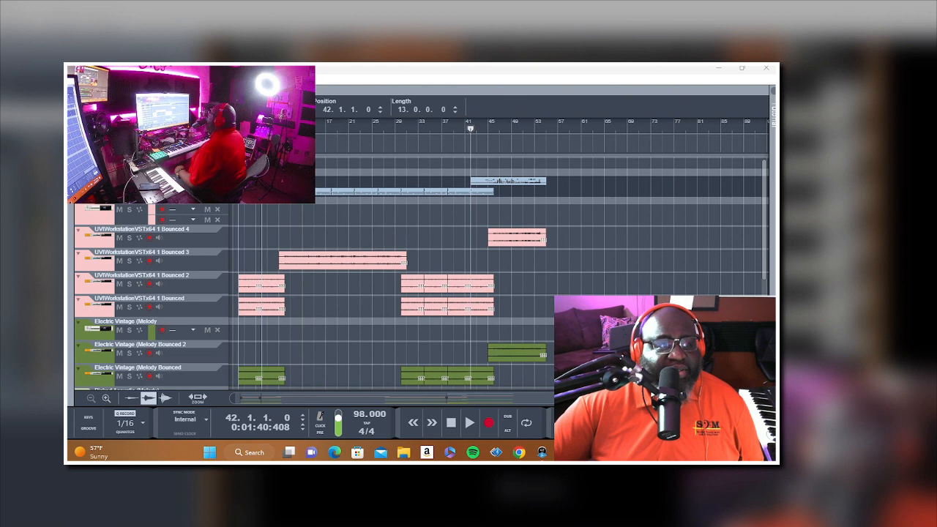
# Step: Save the song on the Desktop as a Reason song file named In My Feelings
pyautogui.click(76, 79)
pyautogui.click(95, 118)
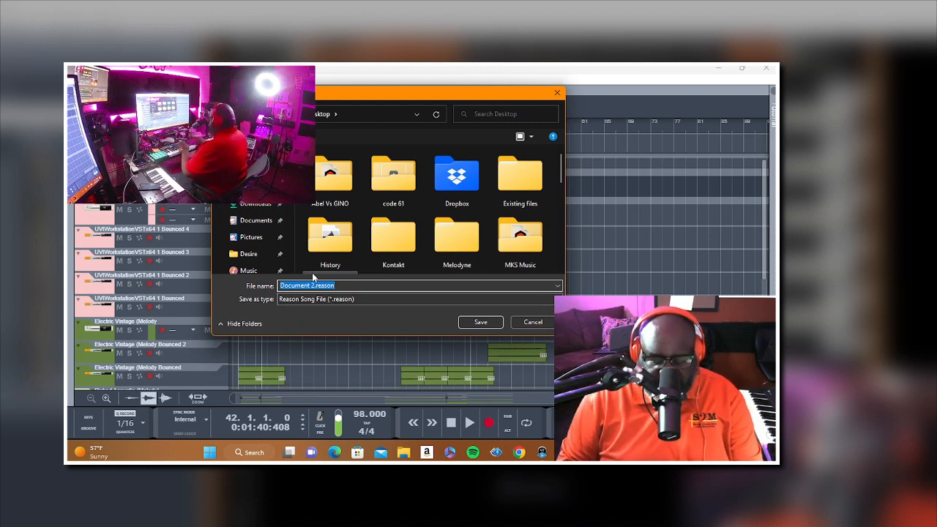
pyautogui.write('In My Feelings')
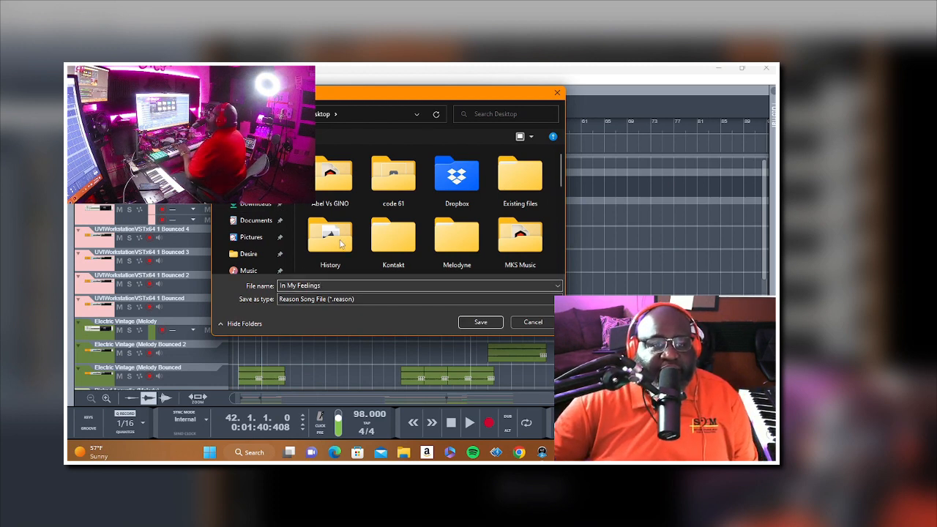
pyautogui.click(481, 322)
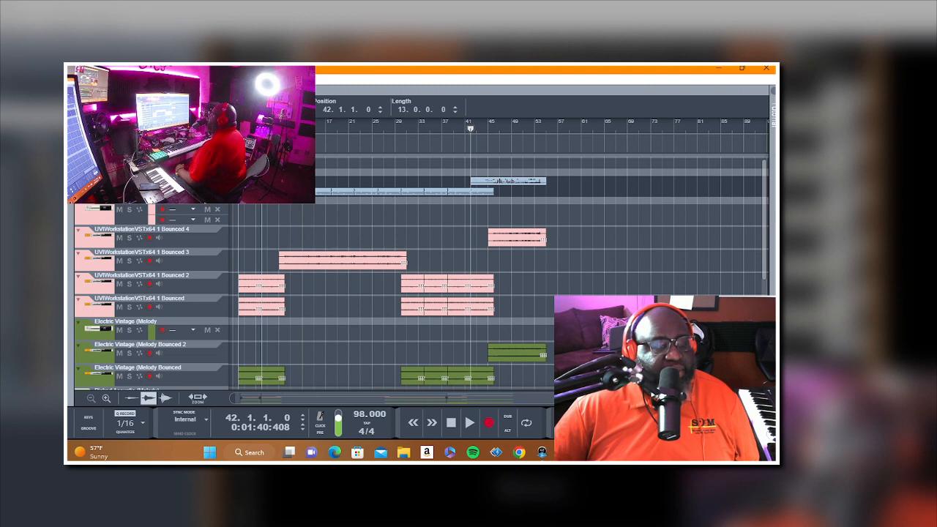
pyautogui.click(76, 79)
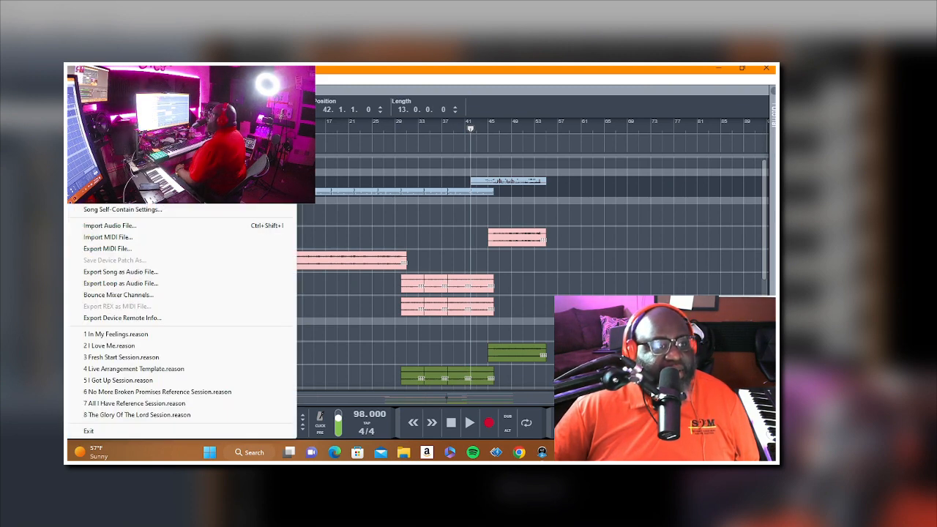
pyautogui.click(602, 211)
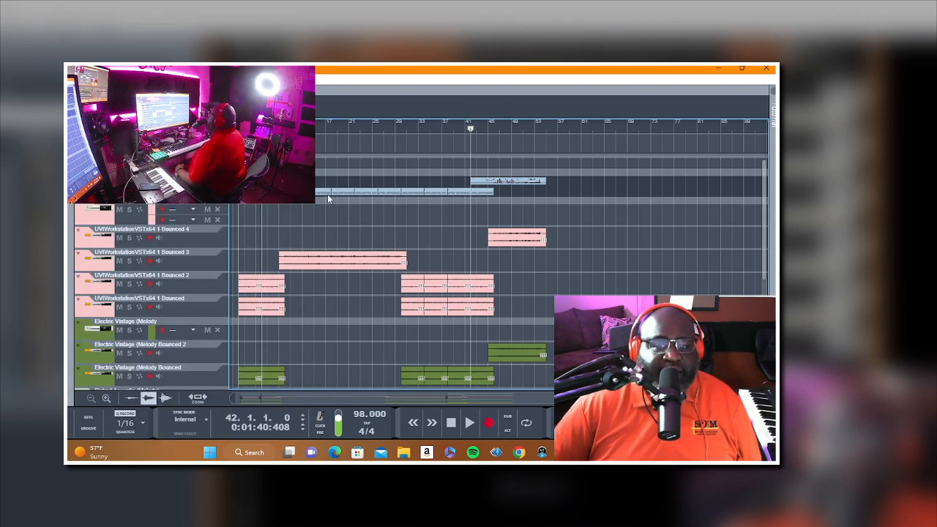
# Step: Trim the start of the newly recorded Anabell clip to bar 45
pyautogui.scroll(-3, 425, 191)
pyautogui.moveTo(425, 303); pyautogui.dragTo(468, 367)
pyautogui.scroll(-5, 426, 311)
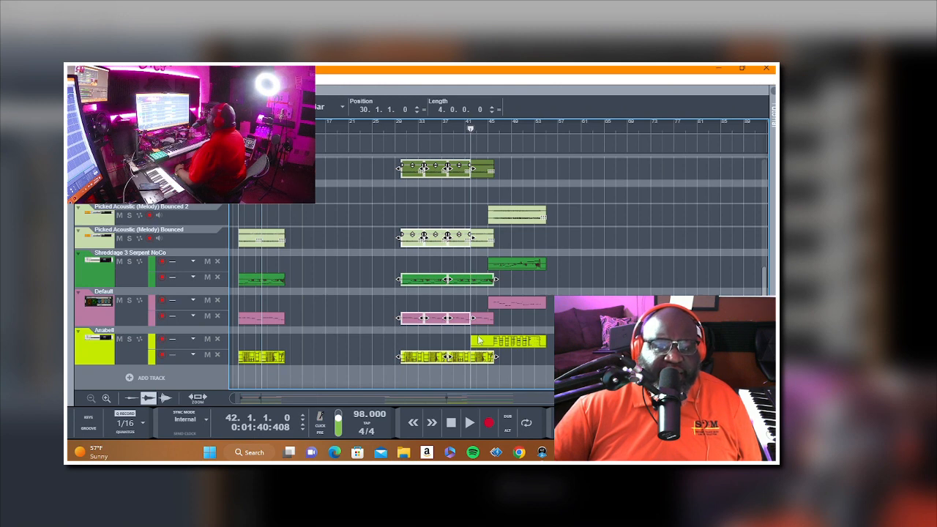
pyautogui.click(471, 341)
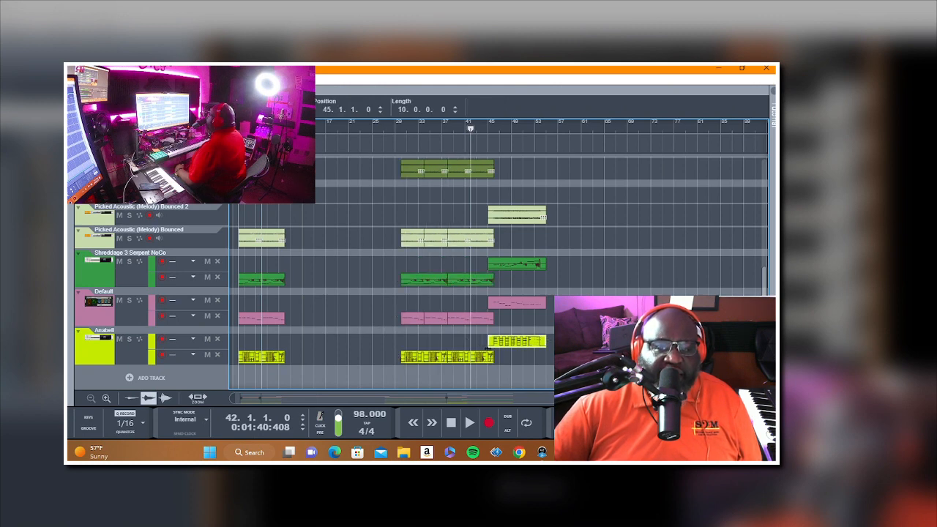
# Step: Copy all instrument clips of the section from bar 30 to 46 and paste them at bar 55
pyautogui.scroll(5, 439, 282)
pyautogui.moveTo(411, 245); pyautogui.dragTo(483, 358)
pyautogui.scroll(-5, 438, 314)
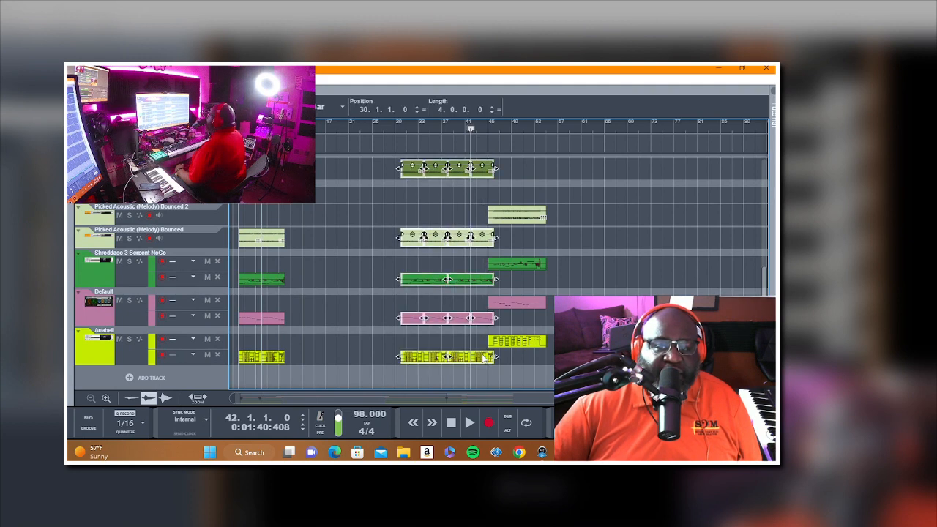
pyautogui.rightClick(482, 358)
pyautogui.click(528, 151)
pyautogui.scroll(5, 575, 184)
pyautogui.click(545, 128)
pyautogui.rightClick(571, 158)
pyautogui.click(597, 188)
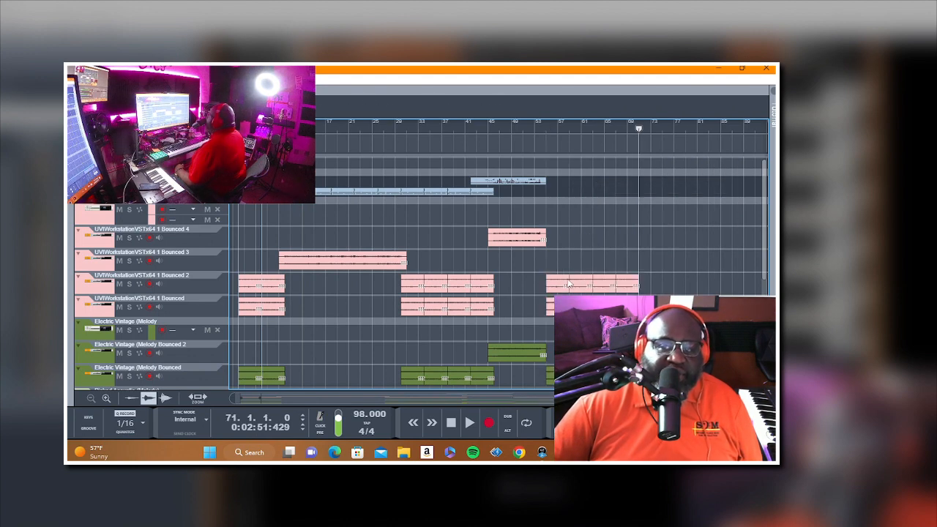
# Step: Try moving the pasted section's clips to start at bar 54 and play the transition from bar 53
pyautogui.scroll(-5, 654, 278)
pyautogui.moveTo(585, 382); pyautogui.dragTo(554, 381)
pyautogui.scroll(4, 562, 256)
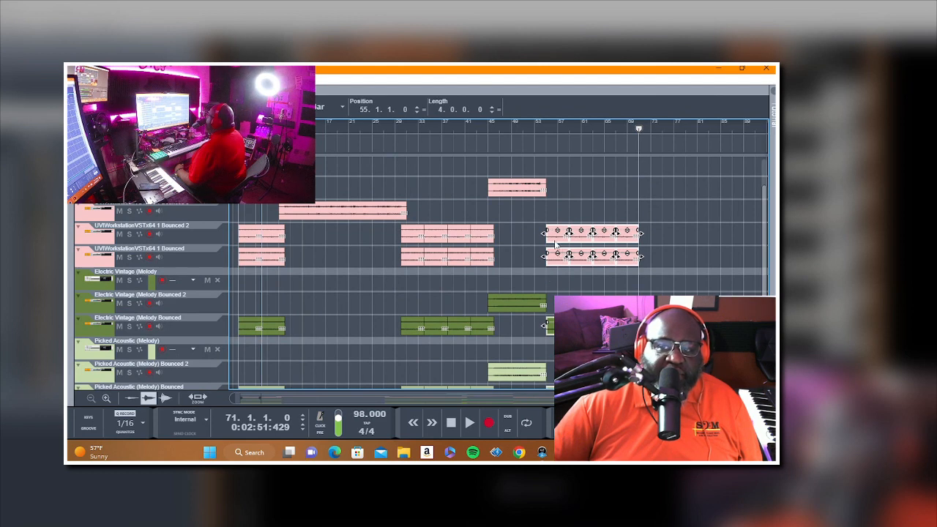
pyautogui.moveTo(563, 256); pyautogui.dragTo(550, 245)
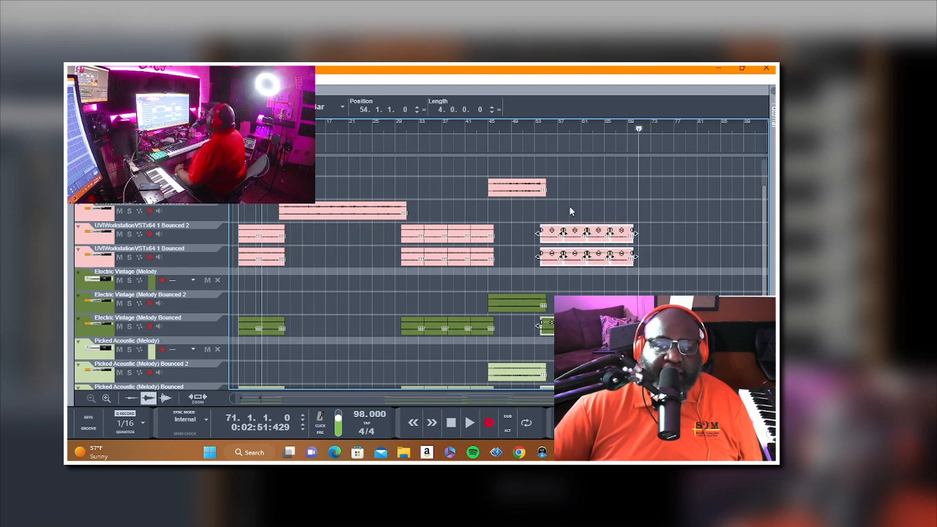
pyautogui.click(569, 205)
pyautogui.scroll(3, 569, 205)
pyautogui.click(534, 130)
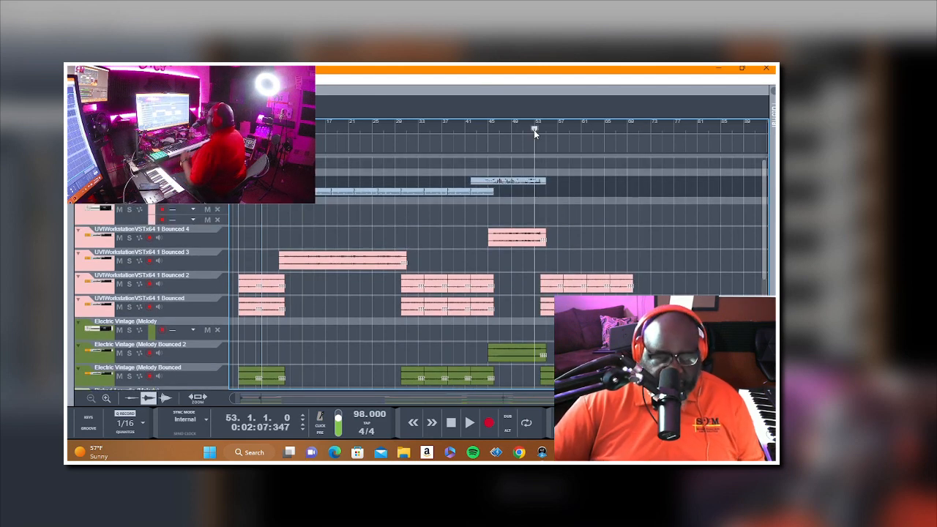
pyautogui.press('space')
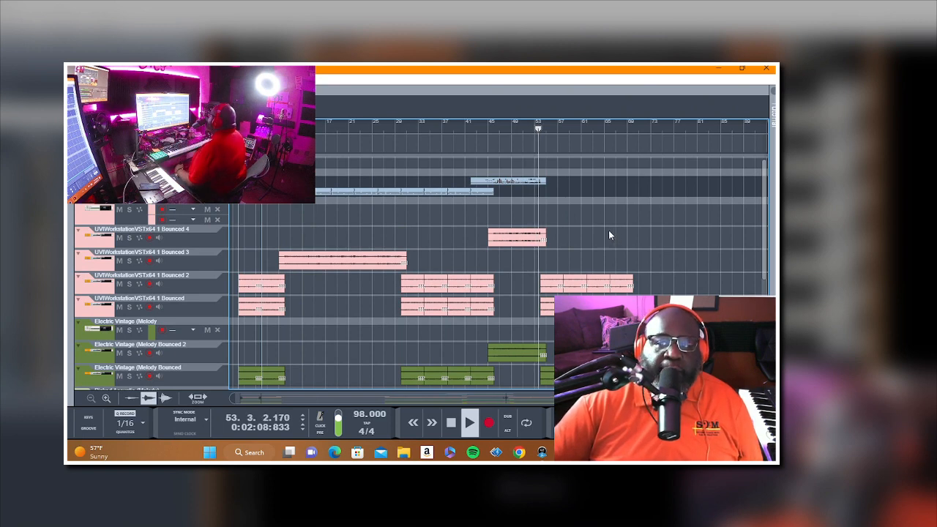
# Step: Move the pasted section's clips to start at bar 55 and play the transition from bar 53
pyautogui.moveTo(654, 283); pyautogui.dragTo(556, 360)
pyautogui.scroll(3, 543, 146)
pyautogui.click(544, 131)
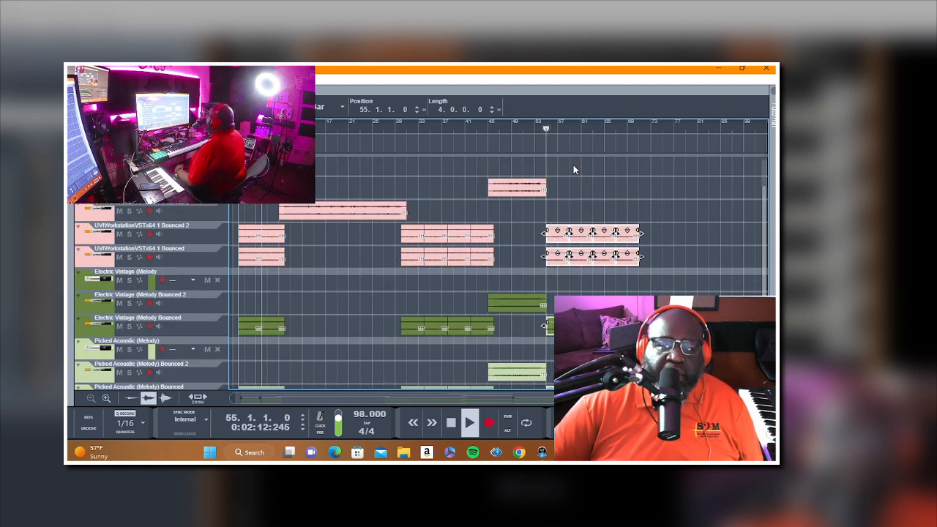
pyautogui.scroll(2, 573, 169)
pyautogui.click(540, 130)
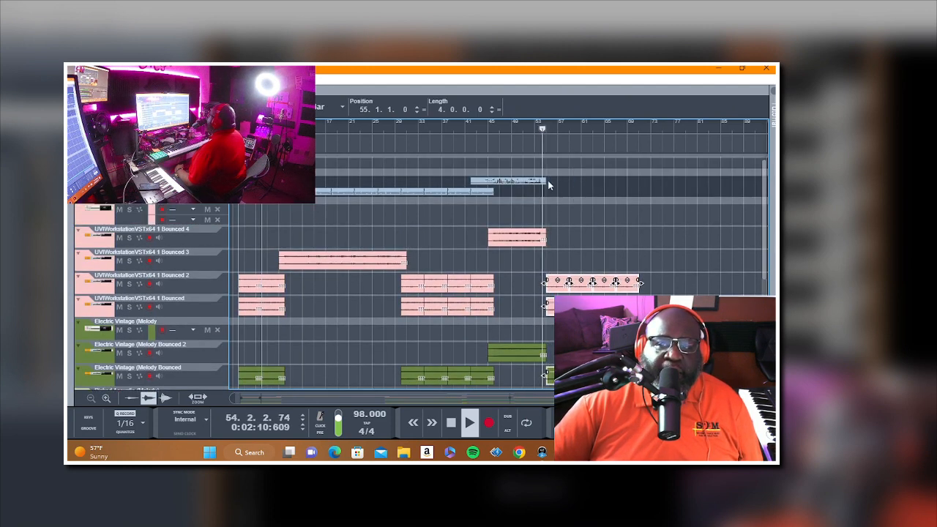
pyautogui.click(535, 131)
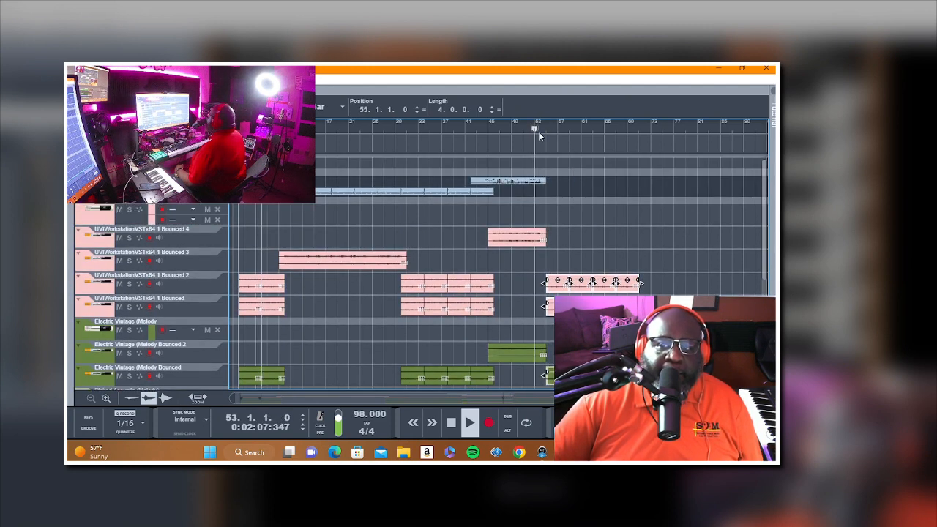
# Step: Deselect the pasted clips, play the transition past bar 55 and stop back at bar 53
pyautogui.click(598, 216)
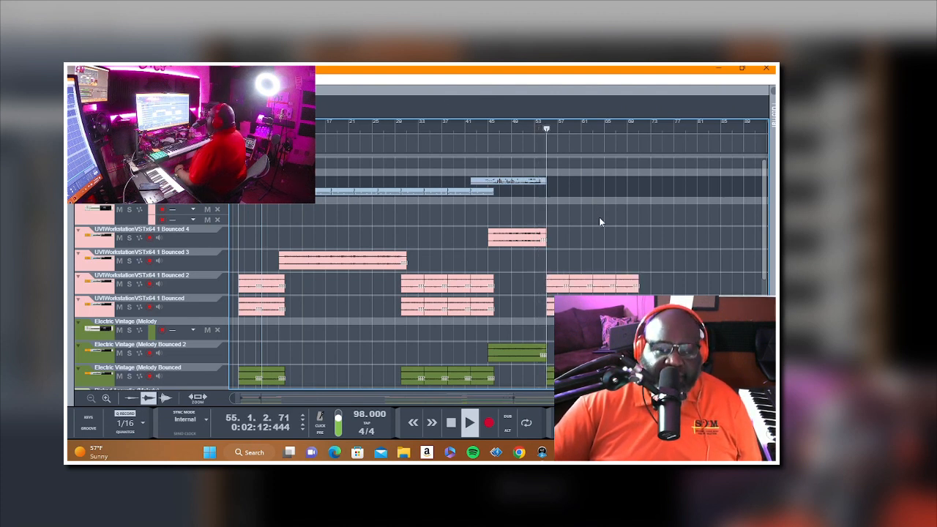
pyautogui.click(451, 429)
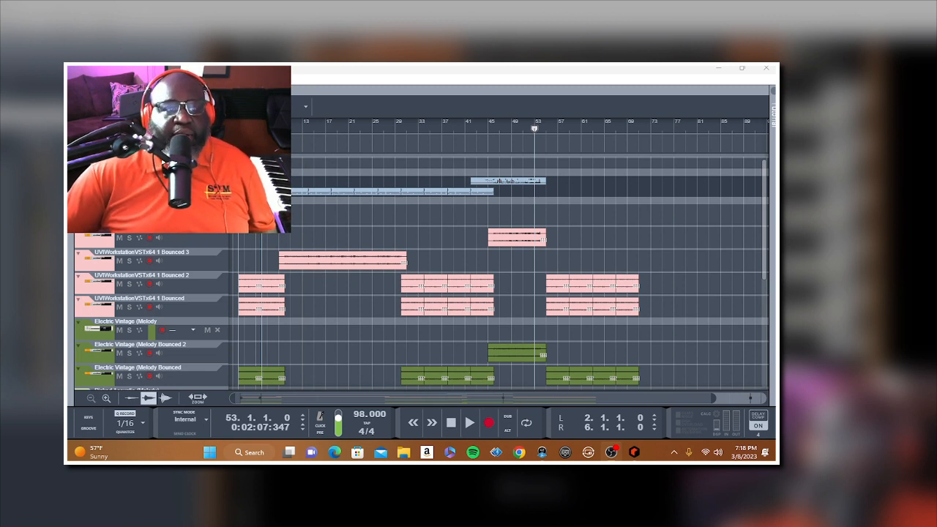
# Step: Try recording a short part on the blue track from bar 53 and delete the take
pyautogui.click(161, 186)
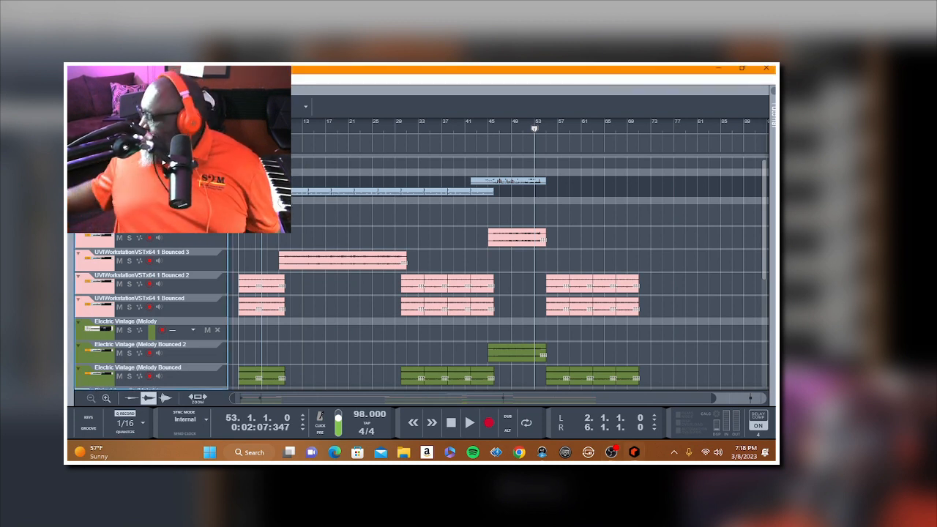
pyautogui.press('space')
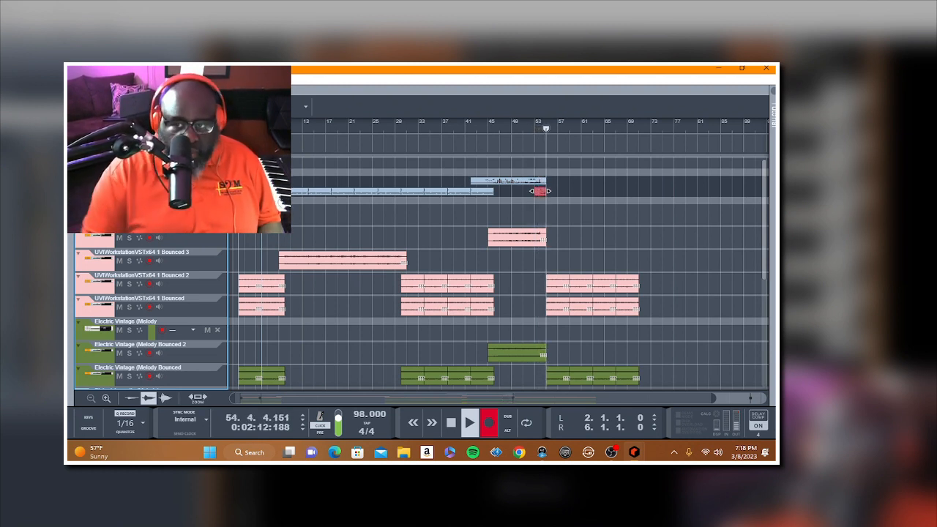
pyautogui.press('space')
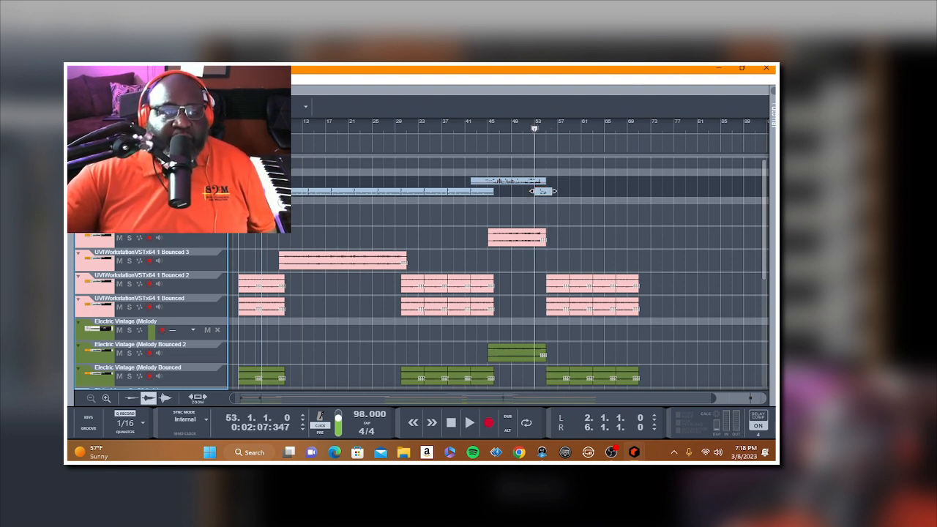
pyautogui.click(547, 193)
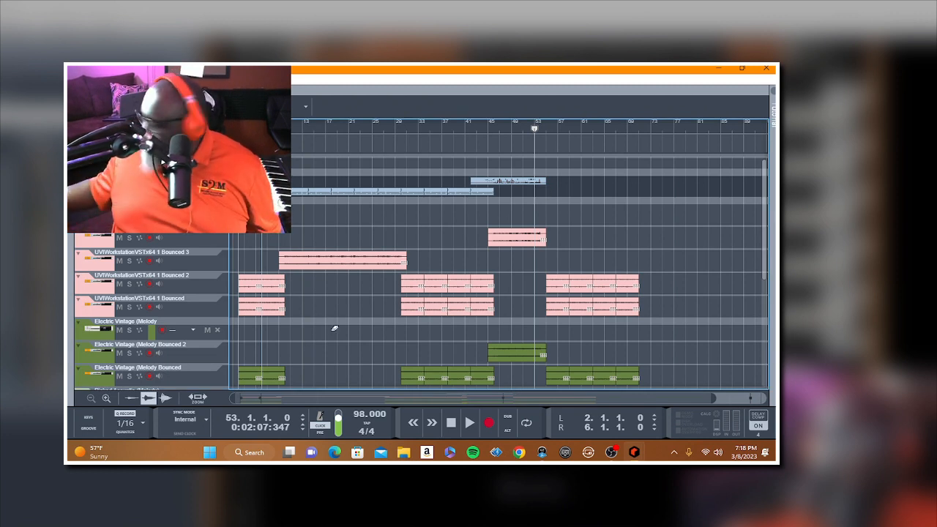
# Step: Re-record the short part on the blue track from bar 53 and add a new note lane to that track
pyautogui.press('r')
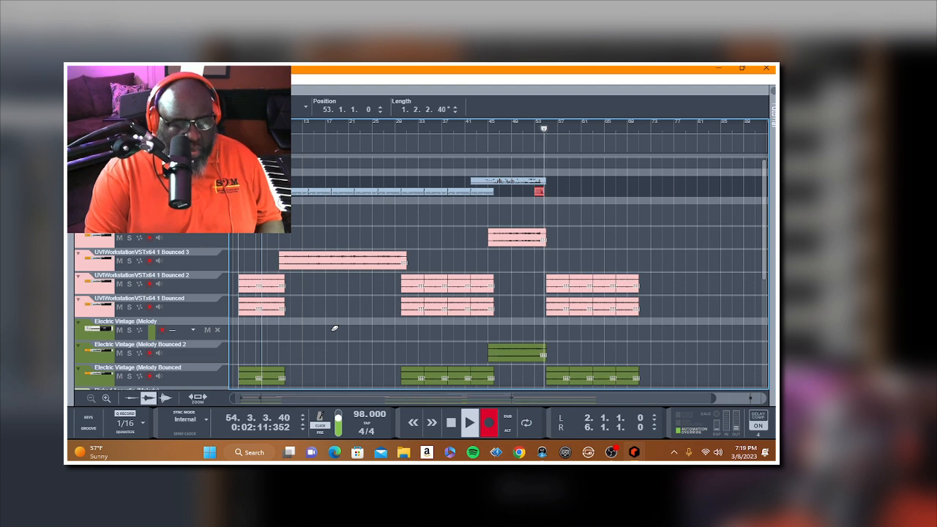
pyautogui.press('space')
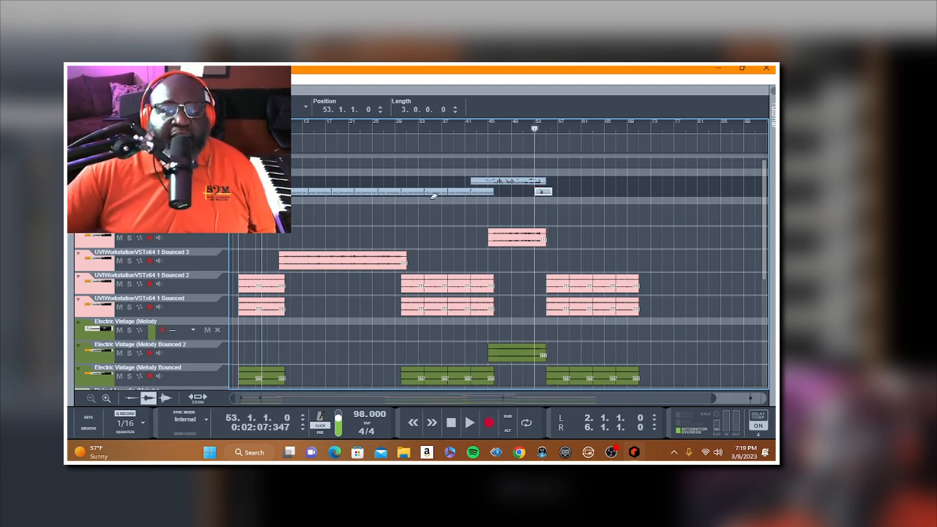
pyautogui.rightClick(135, 235)
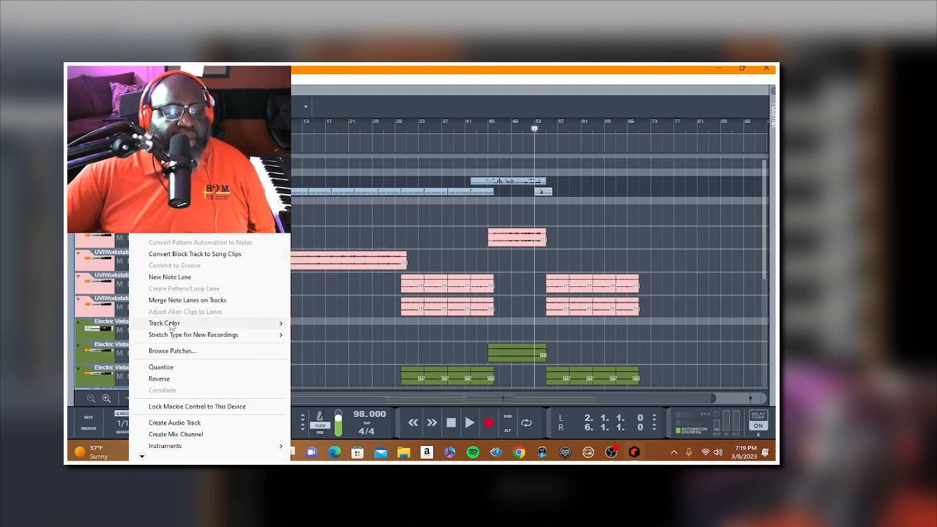
pyautogui.click(171, 278)
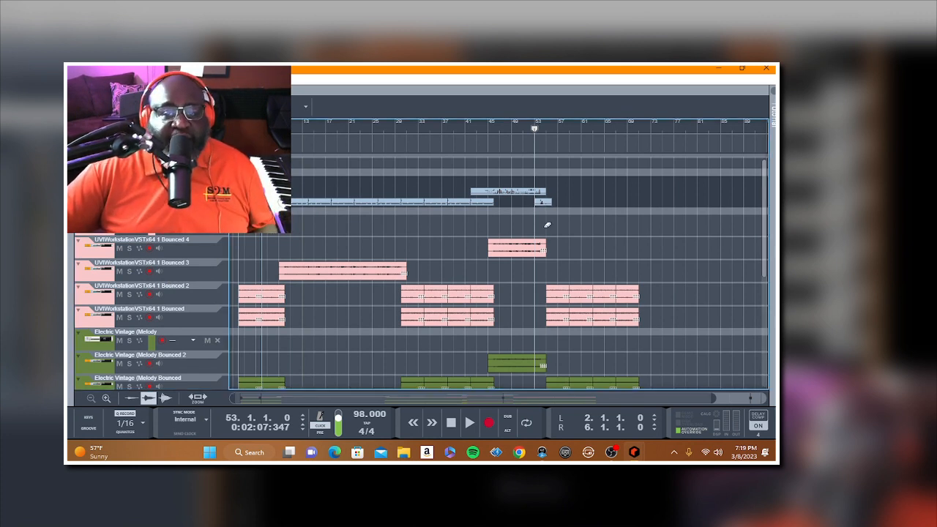
# Step: Set the record quantize to 1/8T, try recording a second layer in the new lane from bar 53 and delete it
pyautogui.click(138, 419)
pyautogui.click(189, 353)
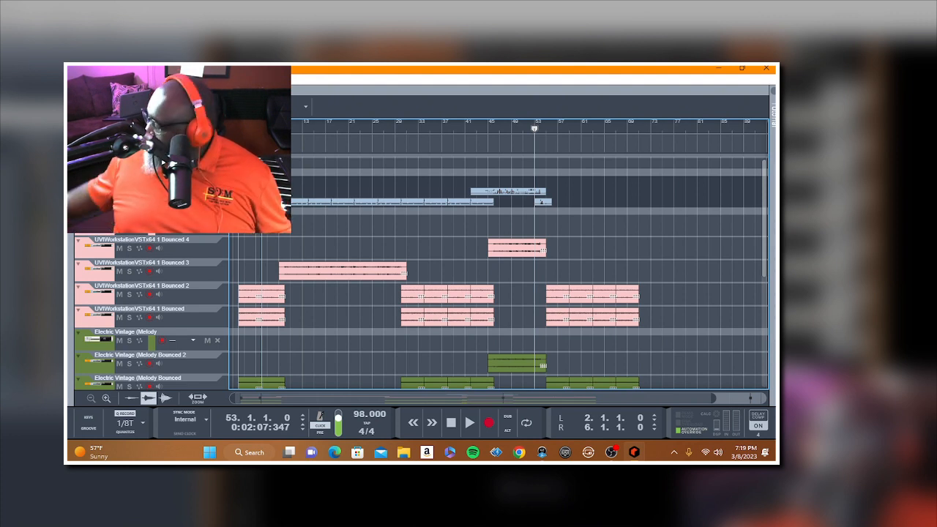
pyautogui.press('r')
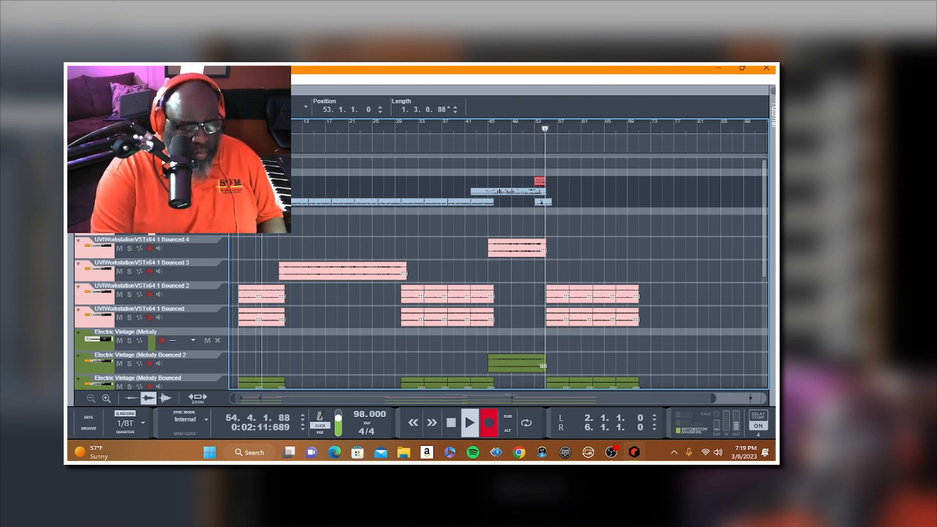
pyautogui.press('space')
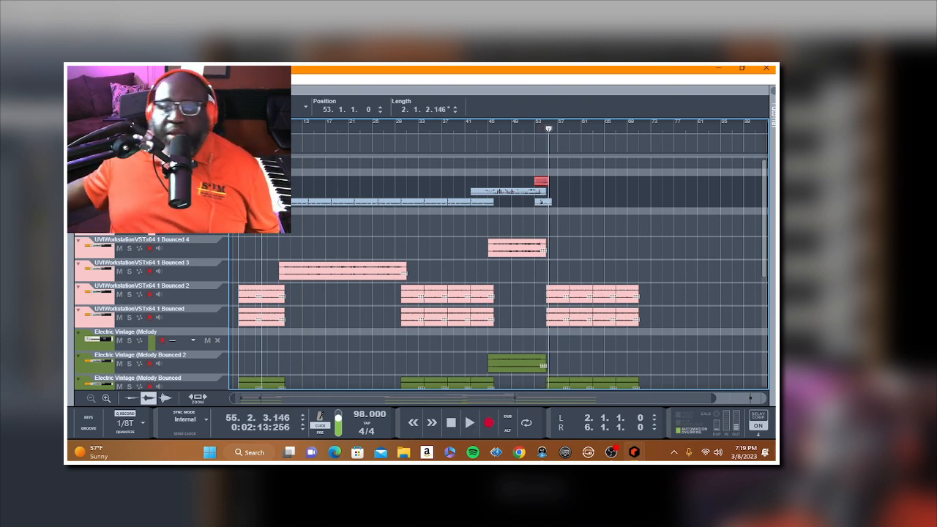
pyautogui.press('space')
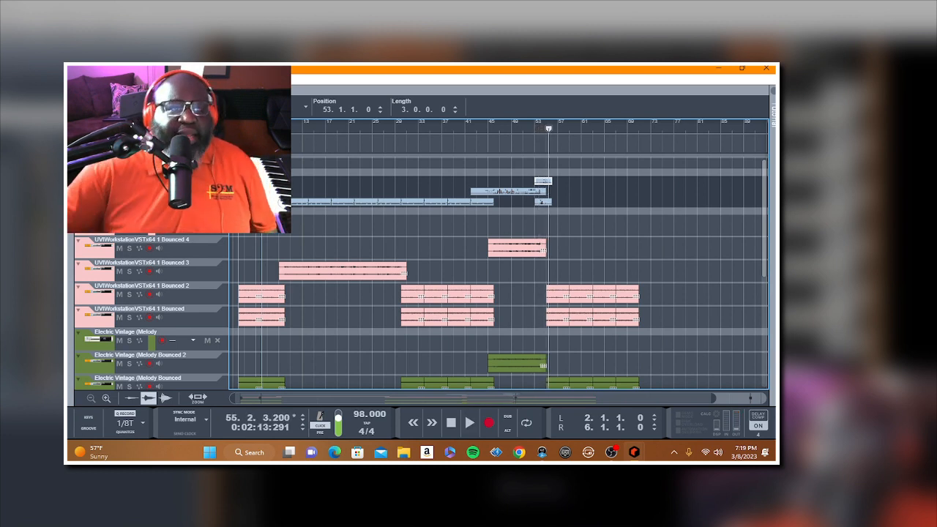
pyautogui.press('Delete')
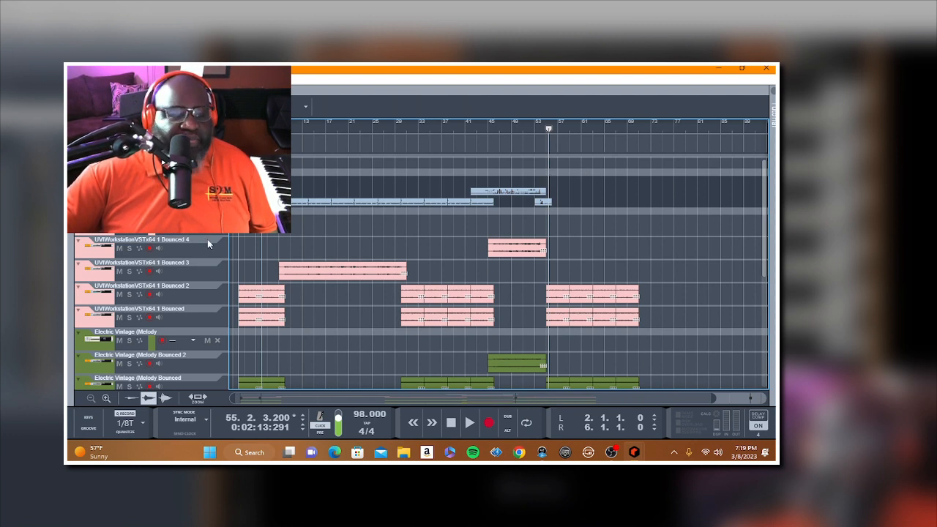
# Step: Set the record quantize to 1/16T, try recording the second layer from bar 53, play it back and discard it
pyautogui.click(113, 425)
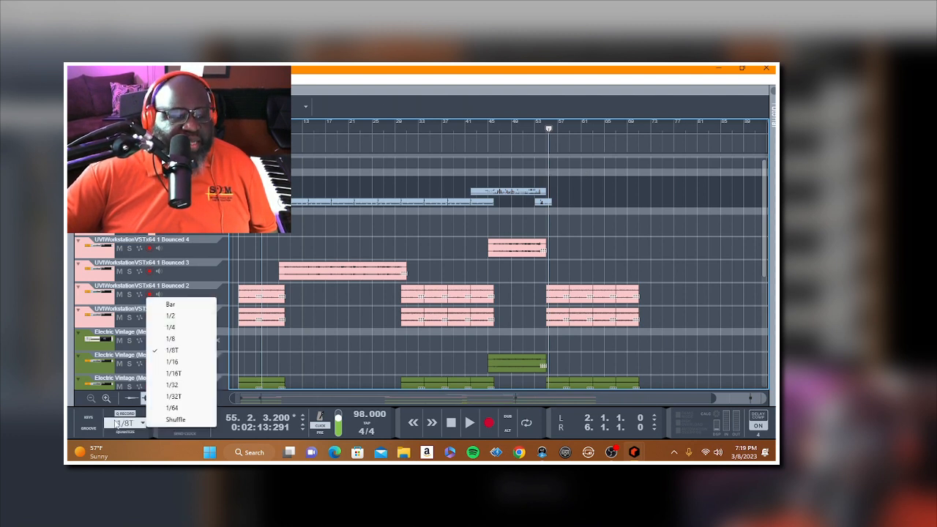
pyautogui.click(189, 370)
pyautogui.click(533, 130)
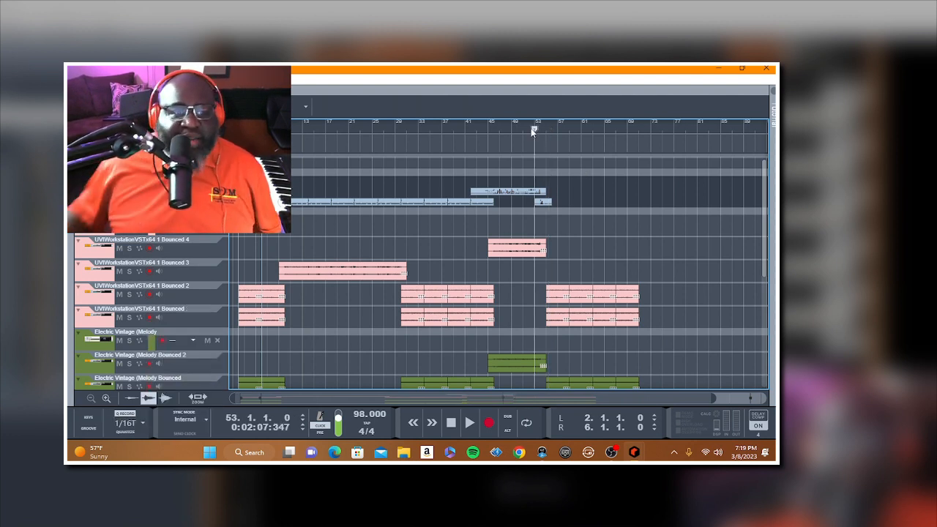
pyautogui.press('KP_Multiply')
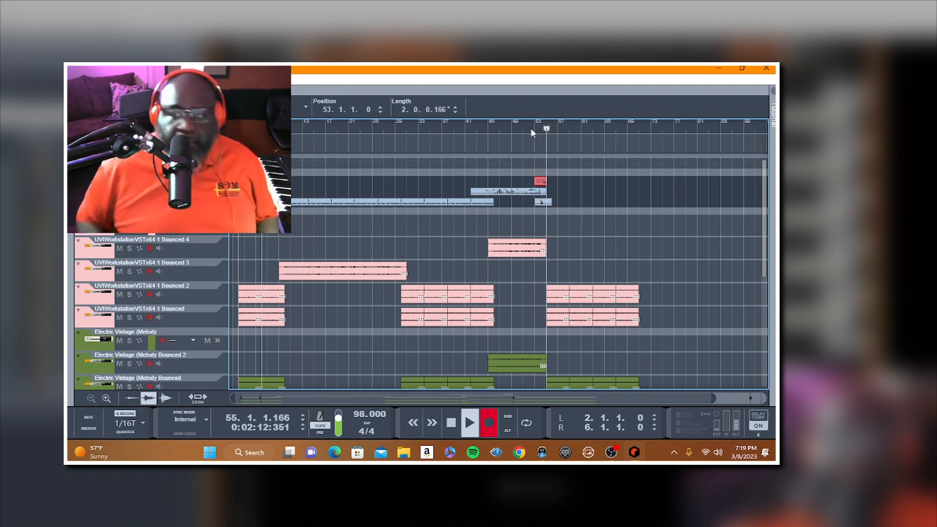
pyautogui.click(532, 132)
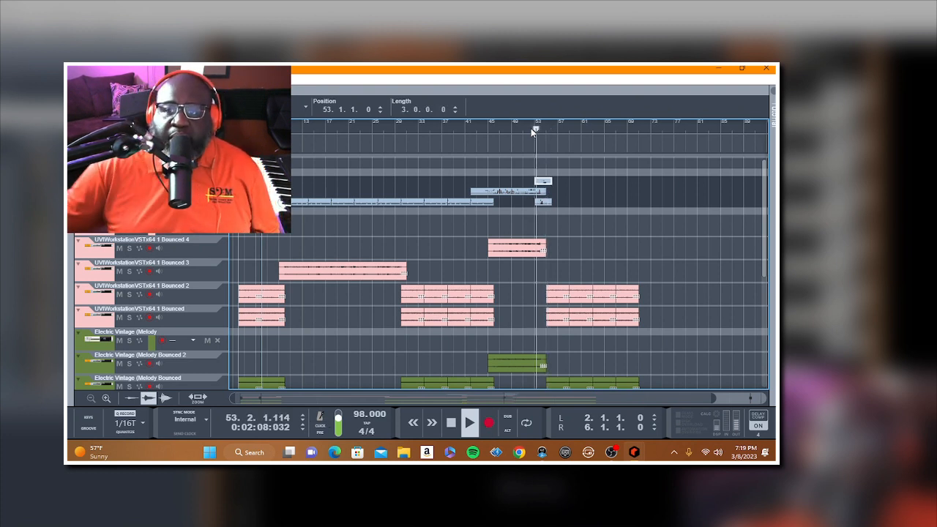
pyautogui.click(604, 222)
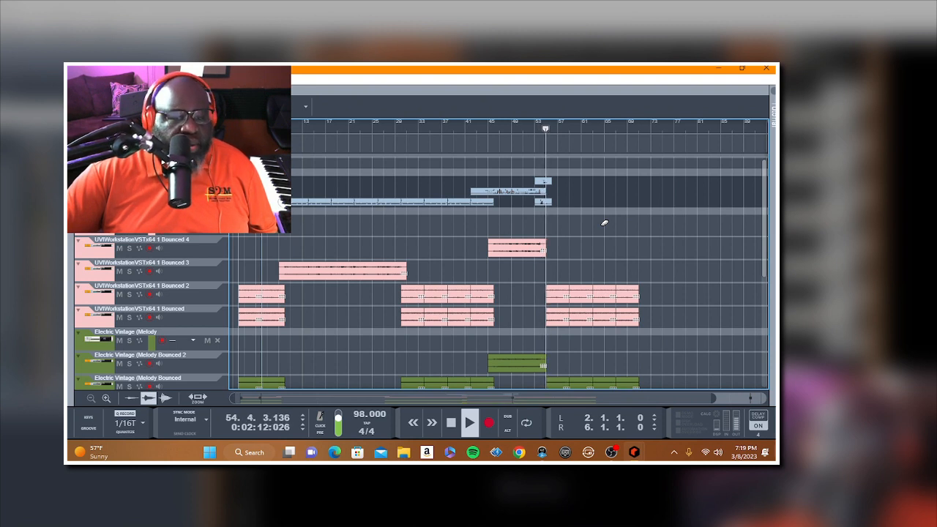
pyautogui.click(451, 423)
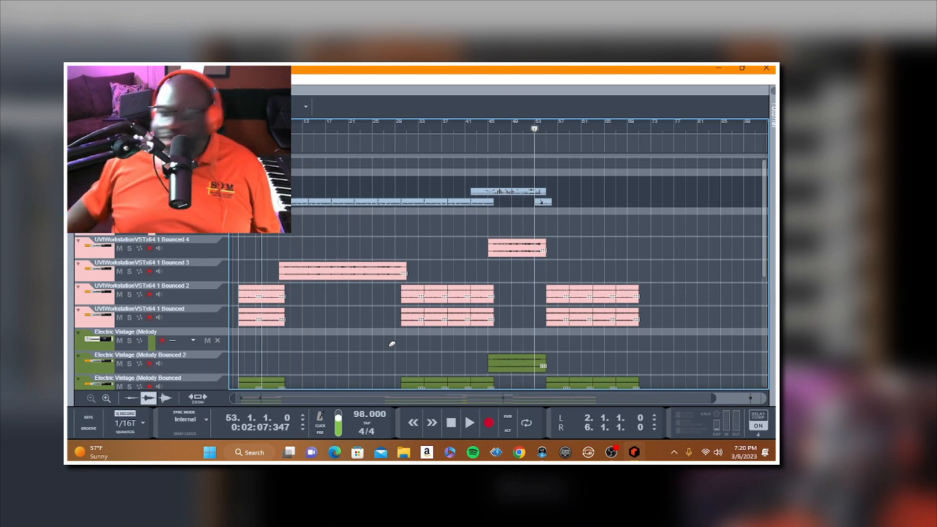
# Step: Try recording the second layer again from bar 53 at 1/16T and undo the take
pyautogui.press('r')
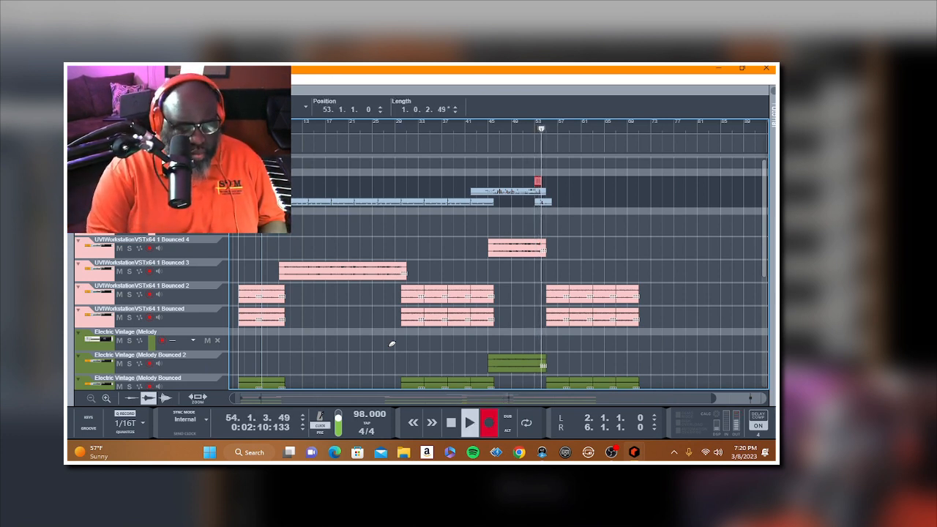
pyautogui.press('space')
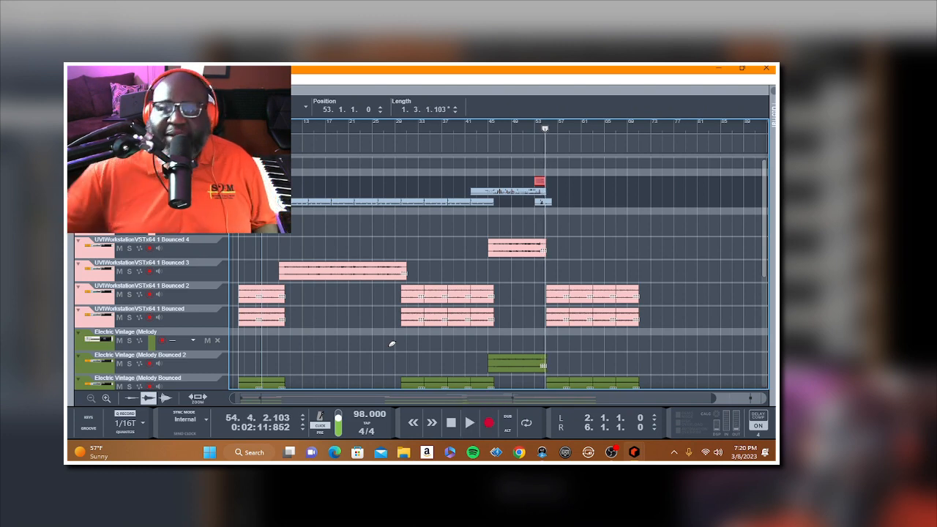
pyautogui.click(86, 79)
pyautogui.click(107, 90)
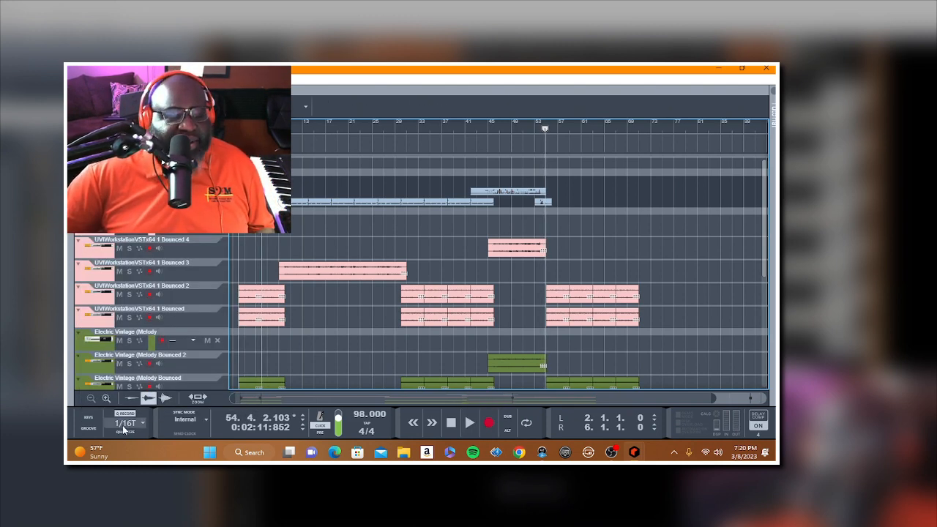
# Step: Record another 1/16T take of the second layer from bar 53, play it back and delete it
pyautogui.click(534, 131)
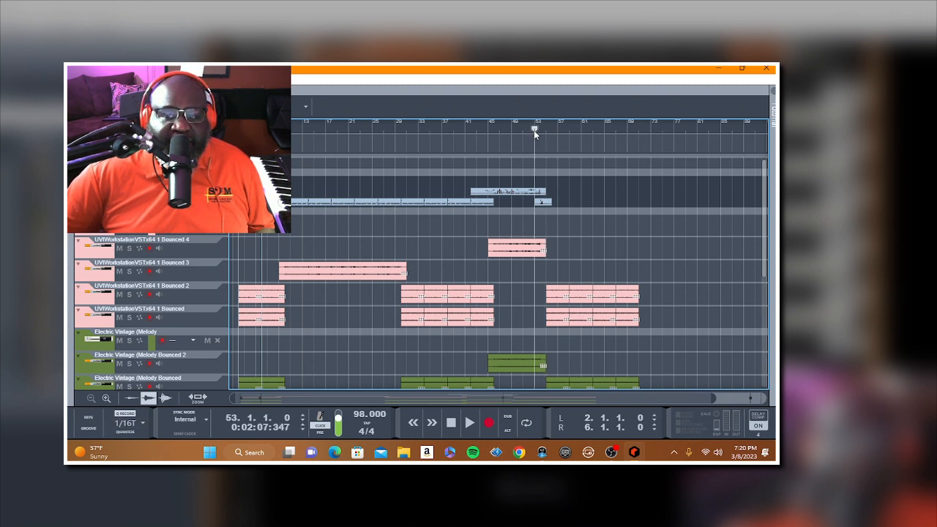
pyautogui.click(485, 426)
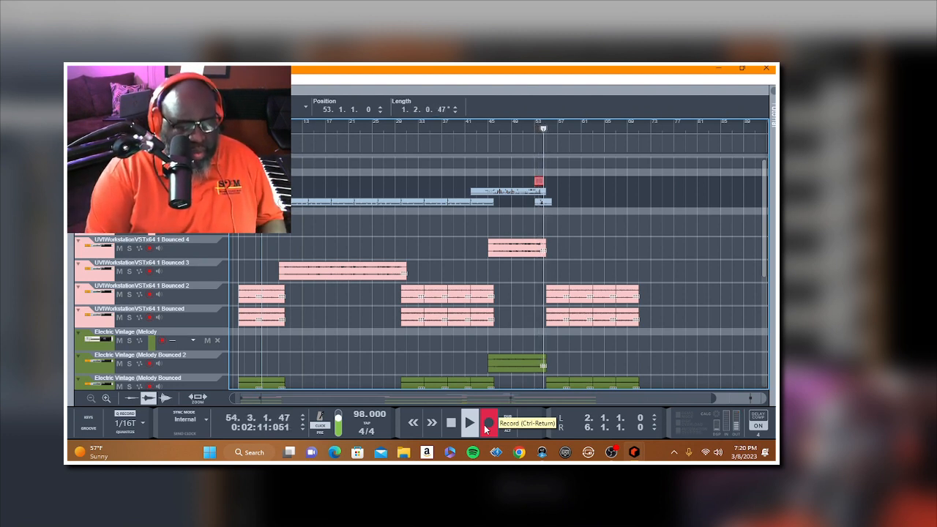
pyautogui.click(484, 426)
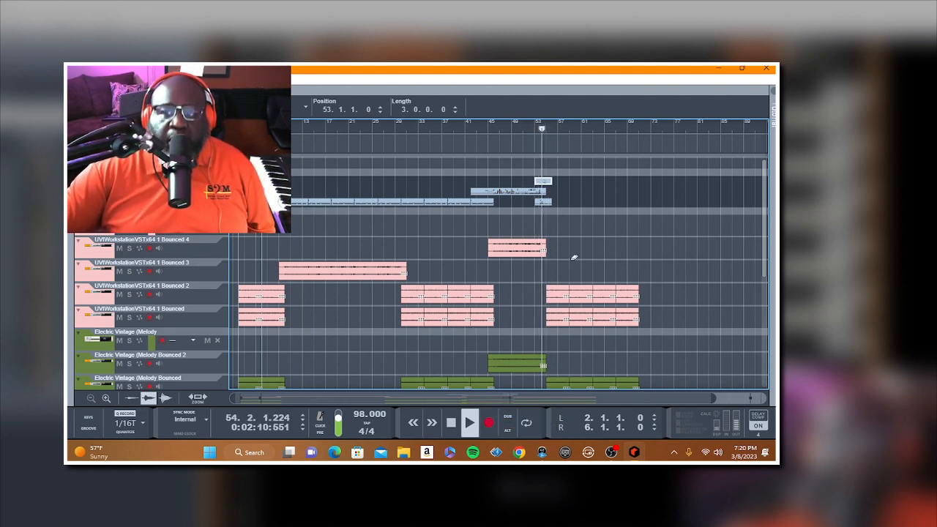
pyautogui.click(451, 424)
pyautogui.press('Delete')
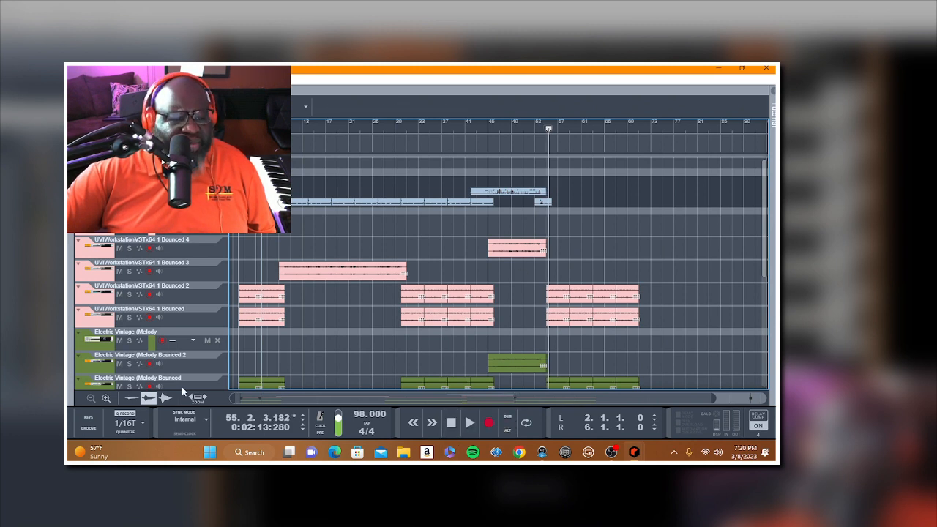
# Step: Switch the record quantize back to 1/8T, try recording the second layer from bar 53 and discard the takes
pyautogui.click(128, 423)
pyautogui.click(183, 355)
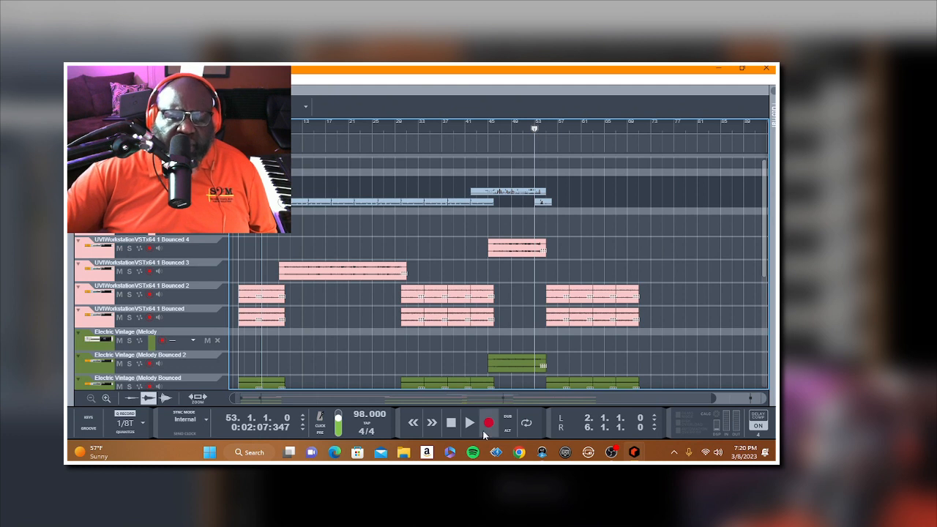
pyautogui.click(488, 423)
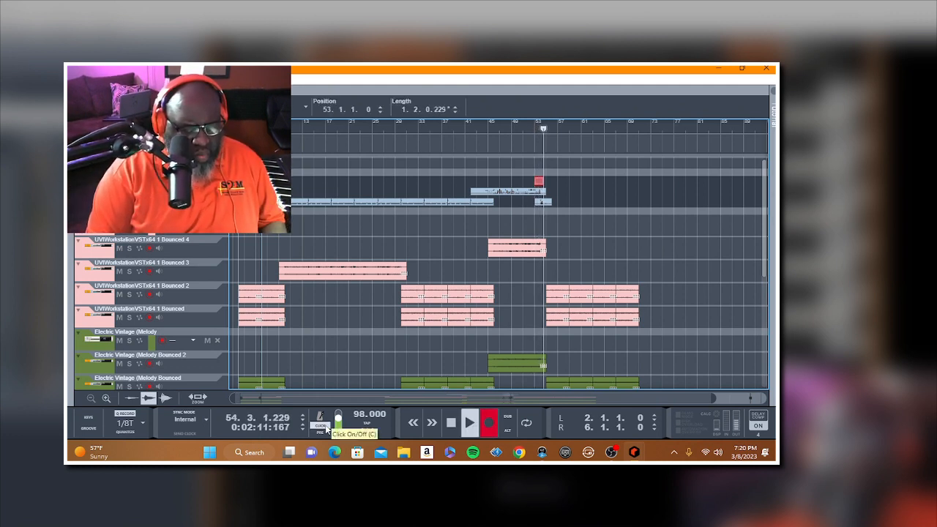
pyautogui.press('space')
pyautogui.press('space')
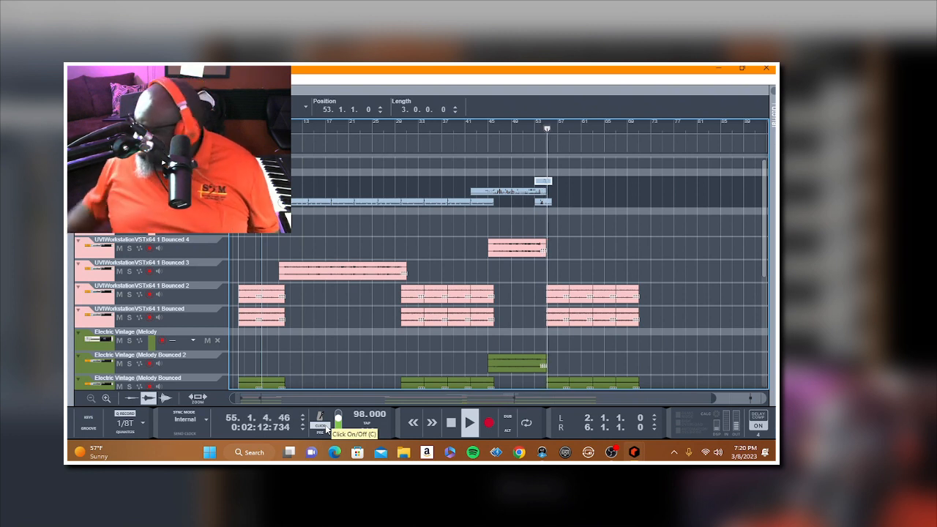
pyautogui.press('space')
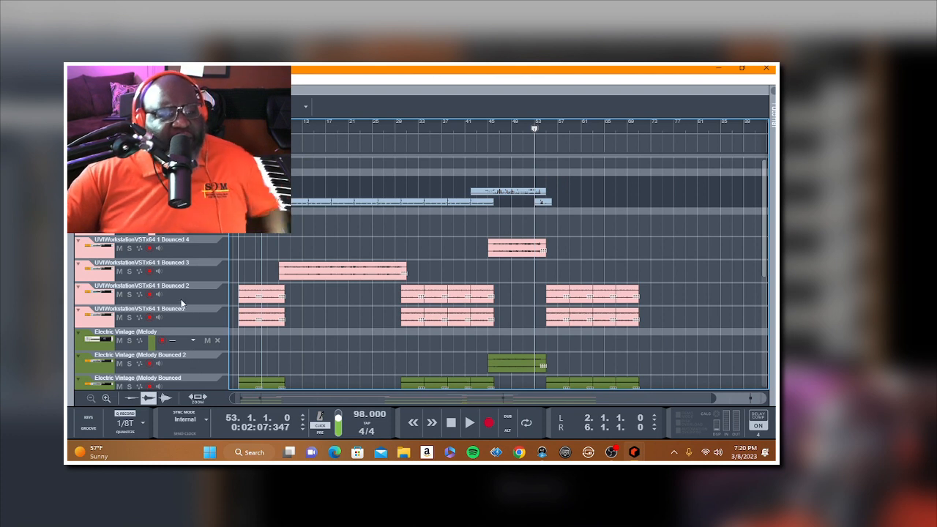
pyautogui.press('space')
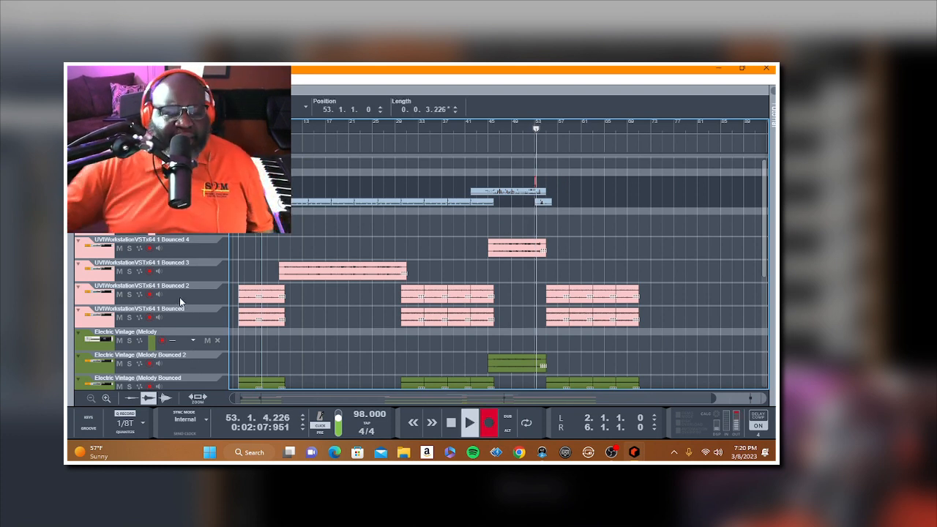
pyautogui.click(451, 423)
# Step: Set the record quantize to 1/16, try recording the second layer from bar 53, play it back and discard it
pyautogui.click(130, 423)
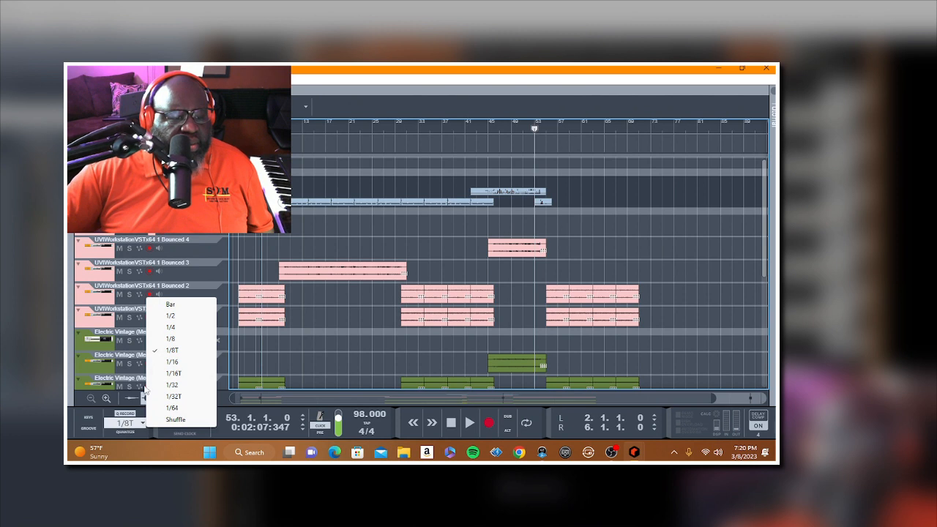
pyautogui.click(172, 361)
pyautogui.hotkey('ctrl', 'Return')
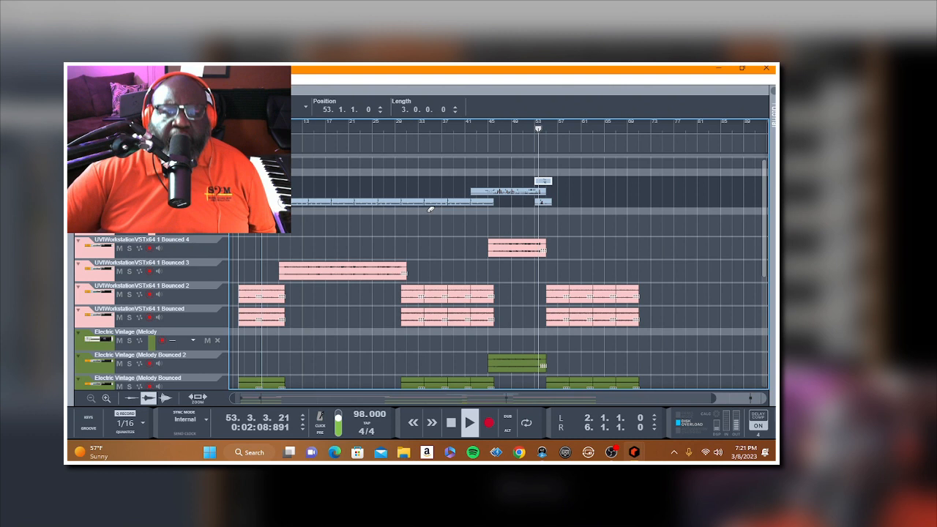
pyautogui.click(431, 220)
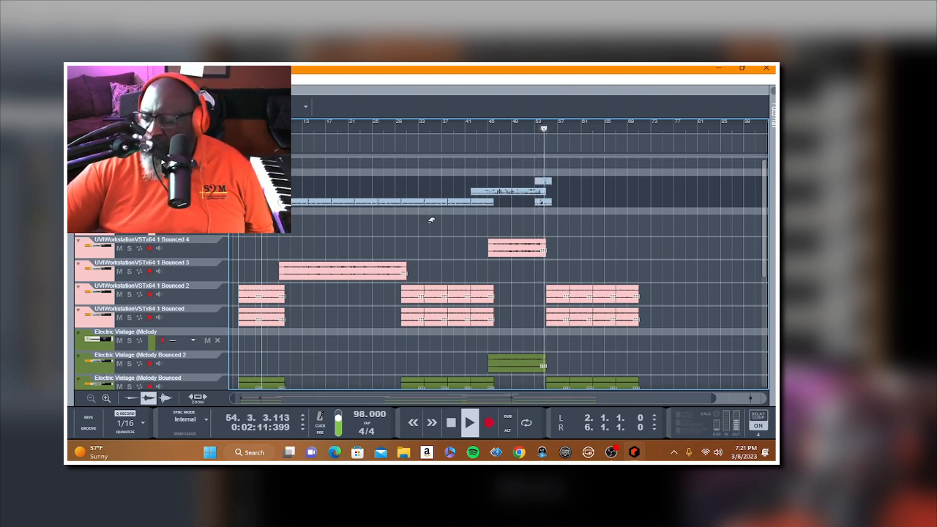
pyautogui.click(451, 423)
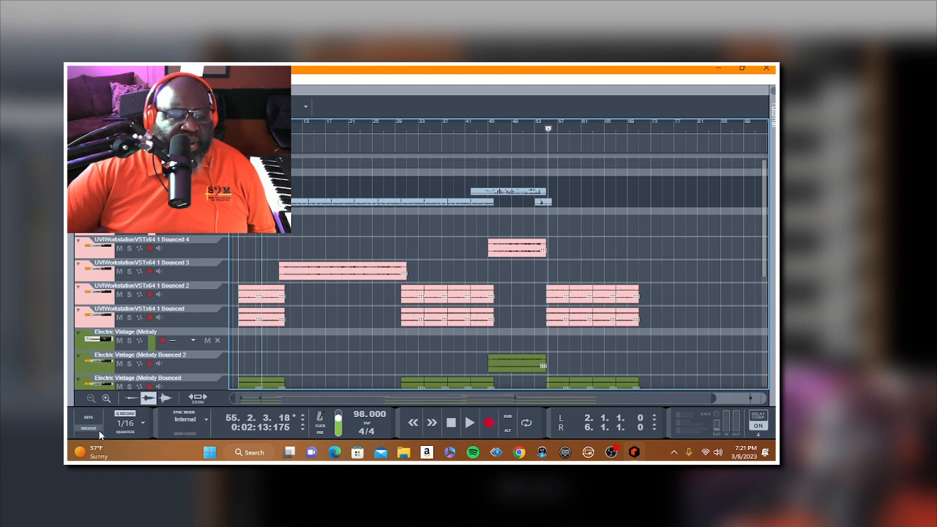
# Step: Set the record quantize to 1/32, record the second layer from bar 53 and play the take back
pyautogui.click(128, 423)
pyautogui.click(188, 384)
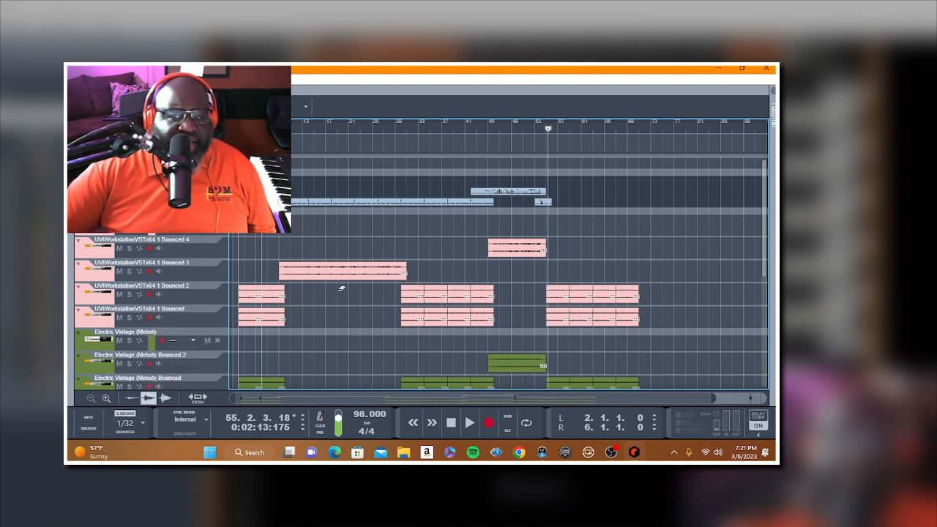
pyautogui.click(535, 130)
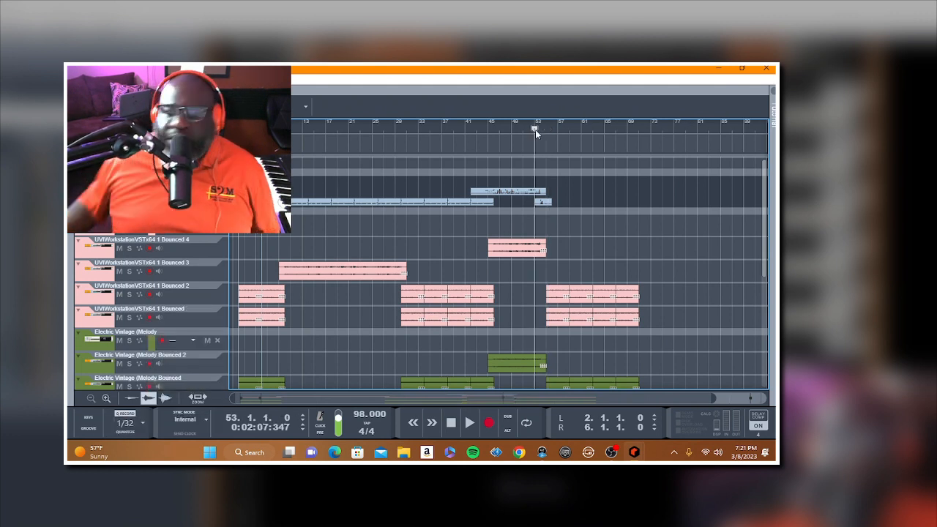
pyautogui.press('KP_Multiply')
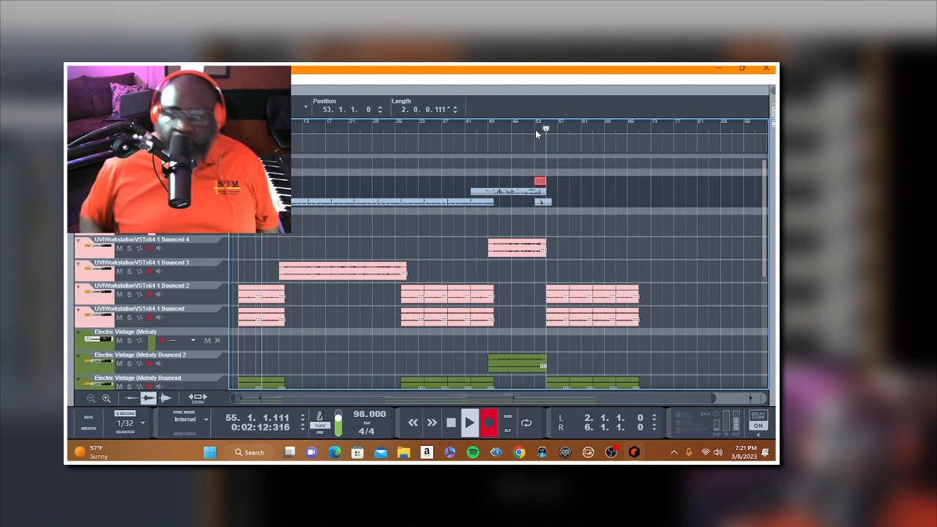
pyautogui.click(535, 130)
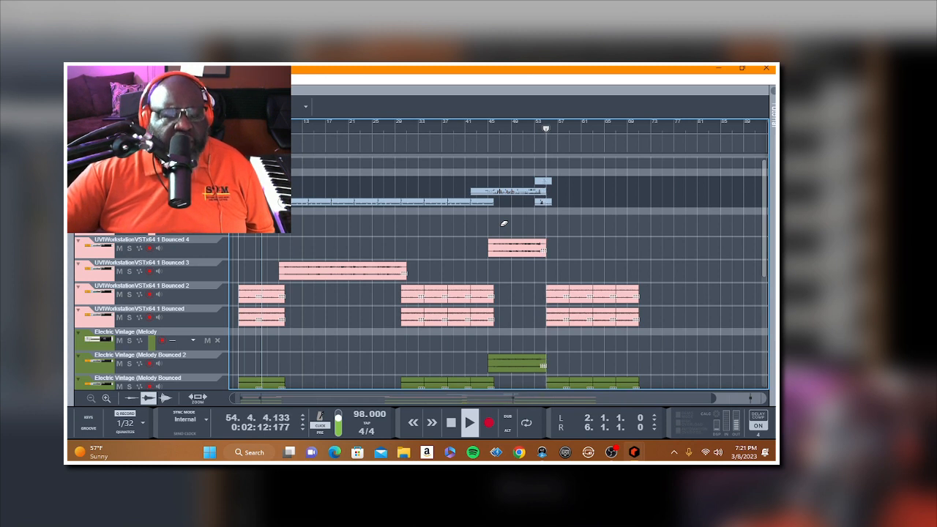
pyautogui.click(452, 423)
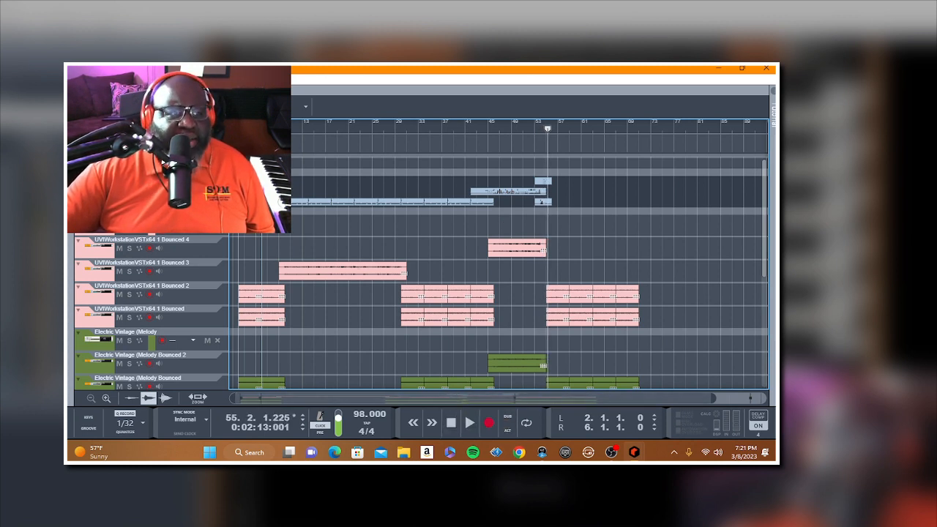
# Step: Return the record quantize to 1/16 and add a new note lane to the SSDSampler5 1 track
pyautogui.click(125, 423)
pyautogui.click(172, 362)
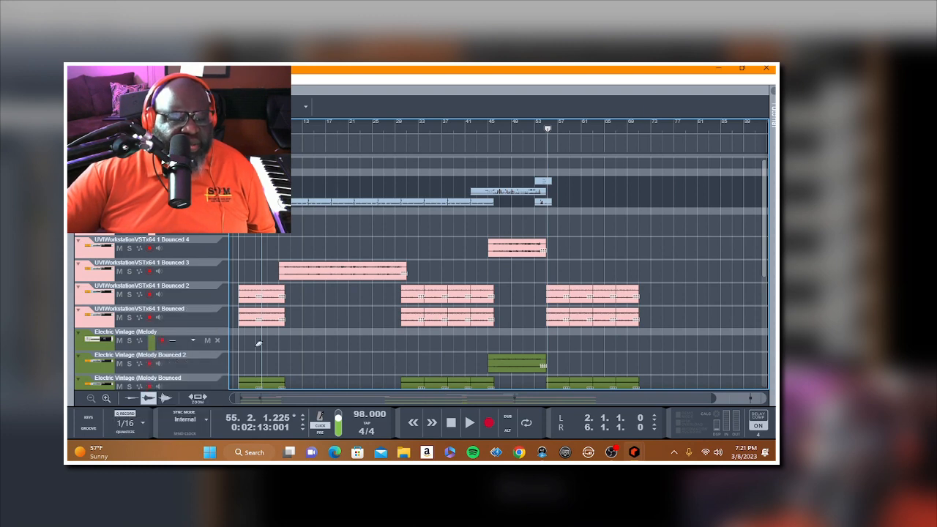
pyautogui.click(77, 79)
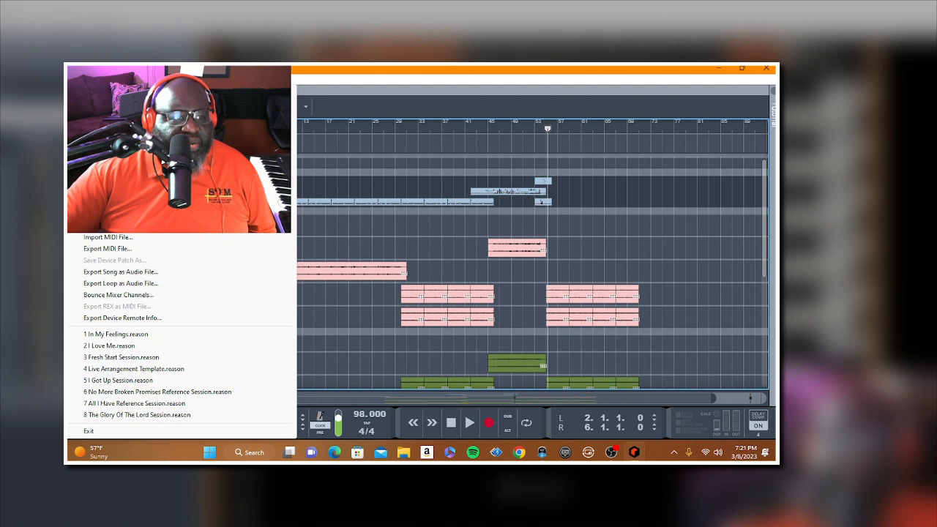
pyautogui.press('Escape')
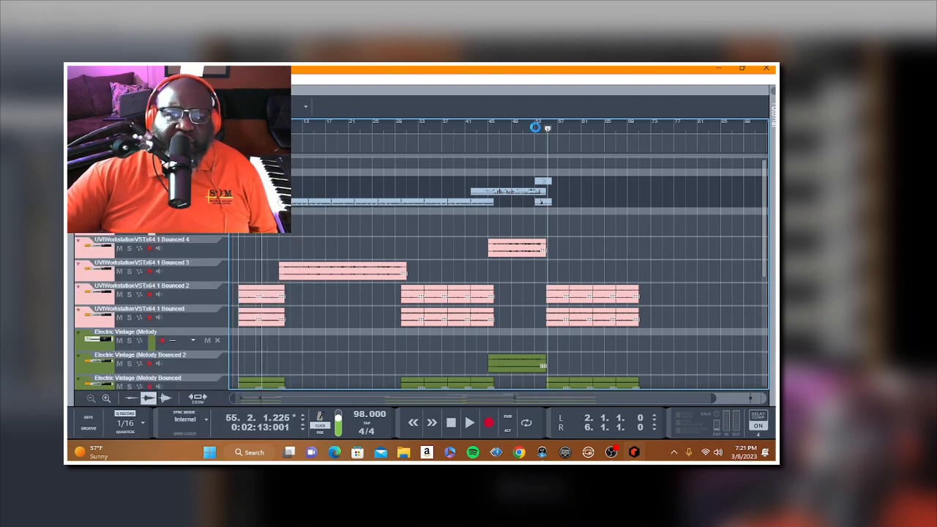
pyautogui.rightClick(145, 181)
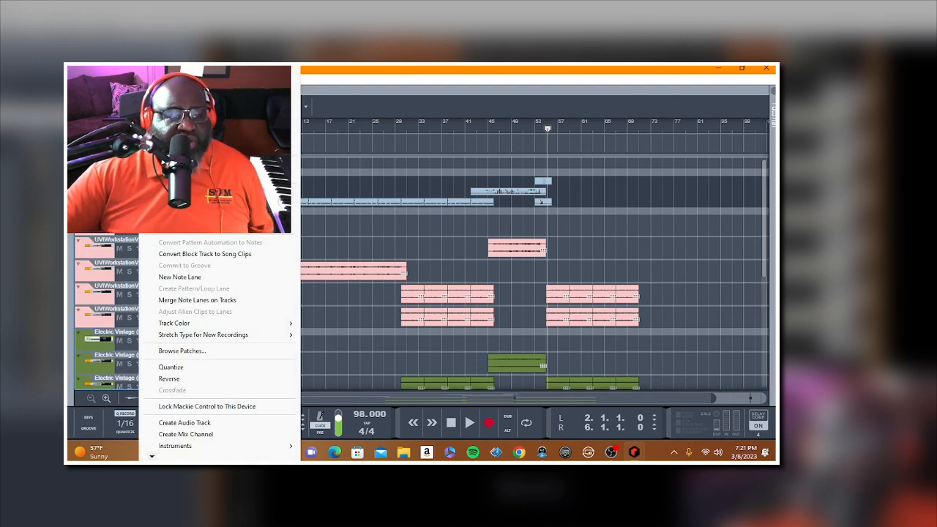
pyautogui.click(185, 278)
# Step: Record a drum part about 19 bars long from bar 53 on the new lane and return to the song start
pyautogui.click(533, 133)
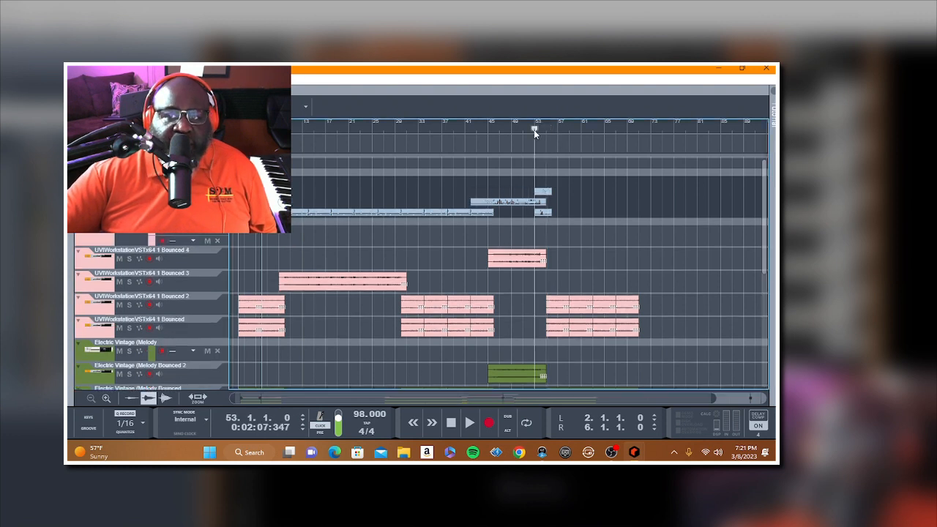
pyautogui.hotkey('ctrl', 'Return')
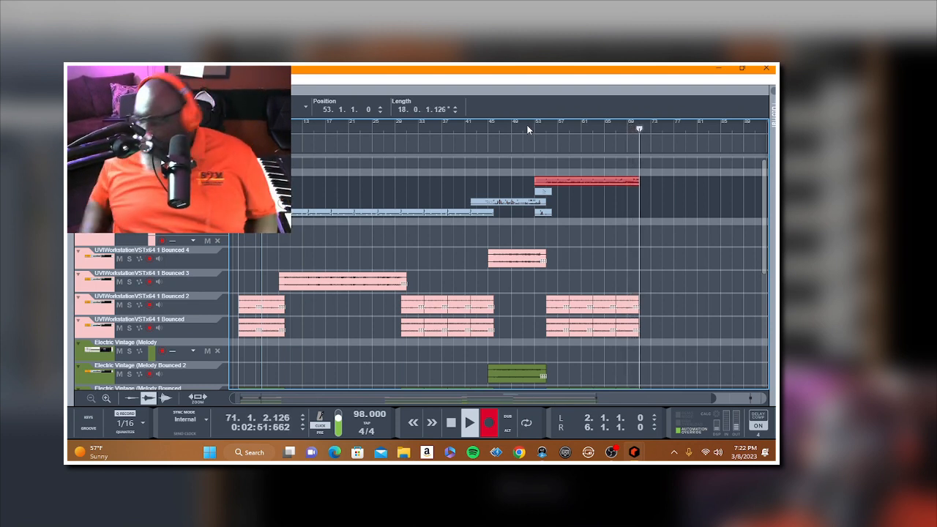
pyautogui.press('space')
pyautogui.press('Home')
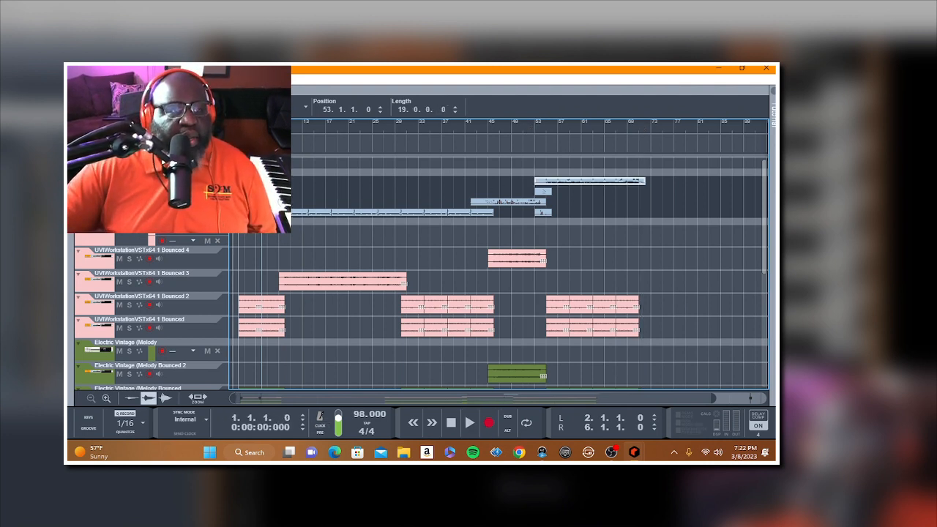
# Step: Copy the opening clips of UVIWorkstation Bounced and Bounced 2 to bar 71 and move the copies onto Bounced 3 and Bounced 4
pyautogui.click(256, 276)
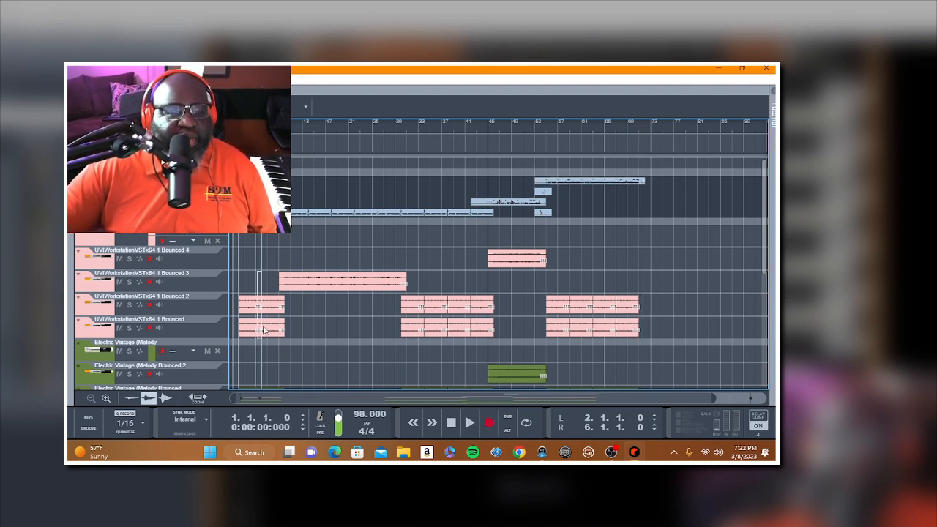
pyautogui.moveTo(263, 326); pyautogui.dragTo(275, 328)
pyautogui.rightClick(275, 328)
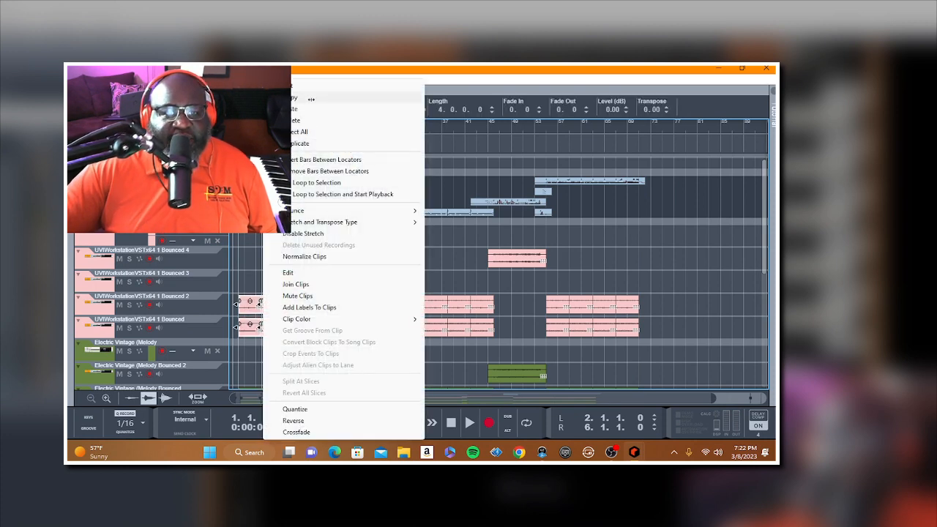
pyautogui.click(309, 98)
pyautogui.click(640, 130)
pyautogui.rightClick(640, 155)
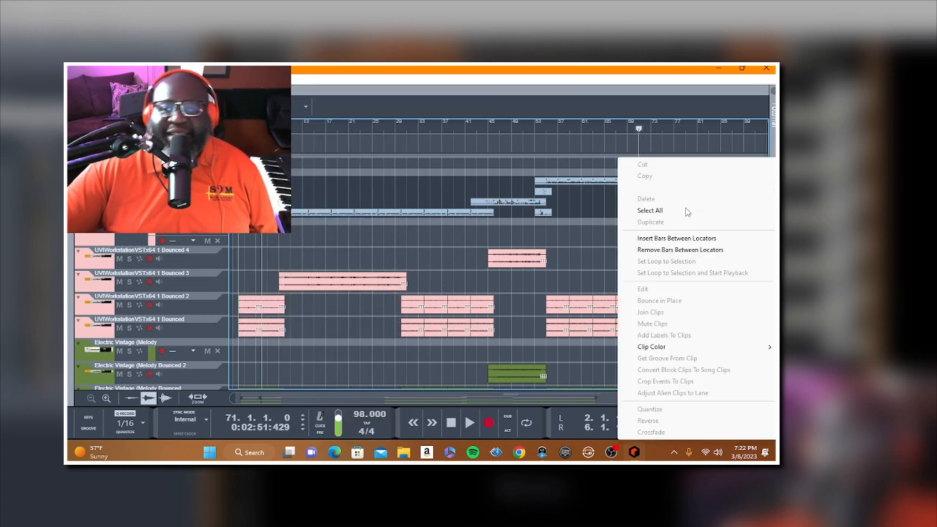
pyautogui.click(671, 192)
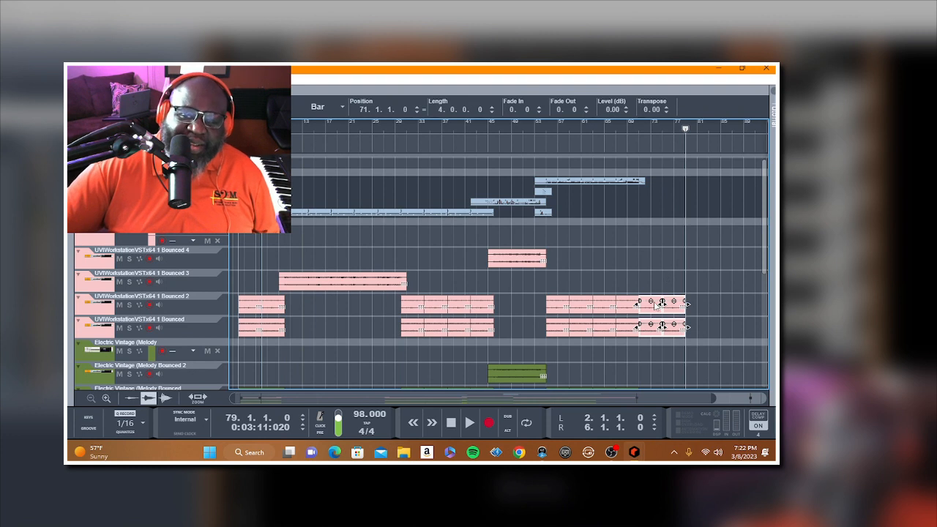
pyautogui.moveTo(652, 309); pyautogui.dragTo(652, 269)
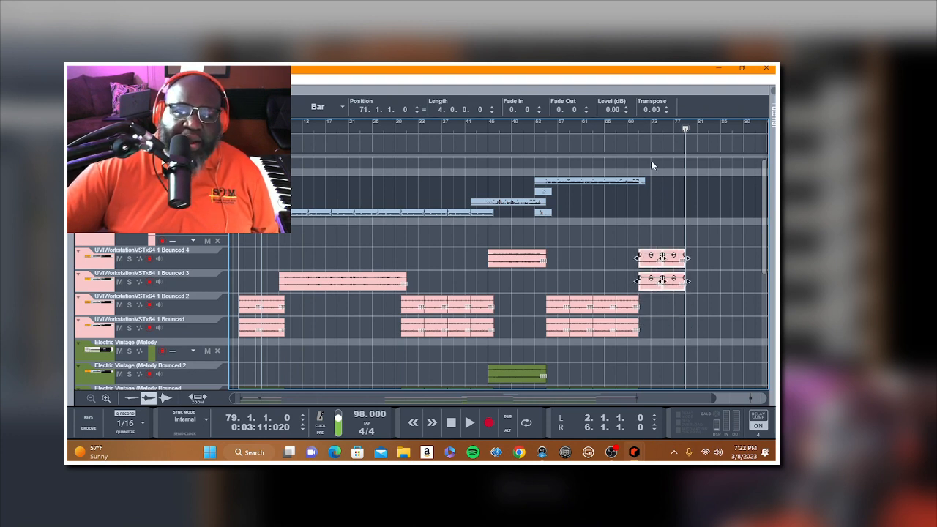
# Step: Move the song end marker to bar 81 and play the arrangement from the beginning
pyautogui.moveTo(661, 399); pyautogui.dragTo(772, 397)
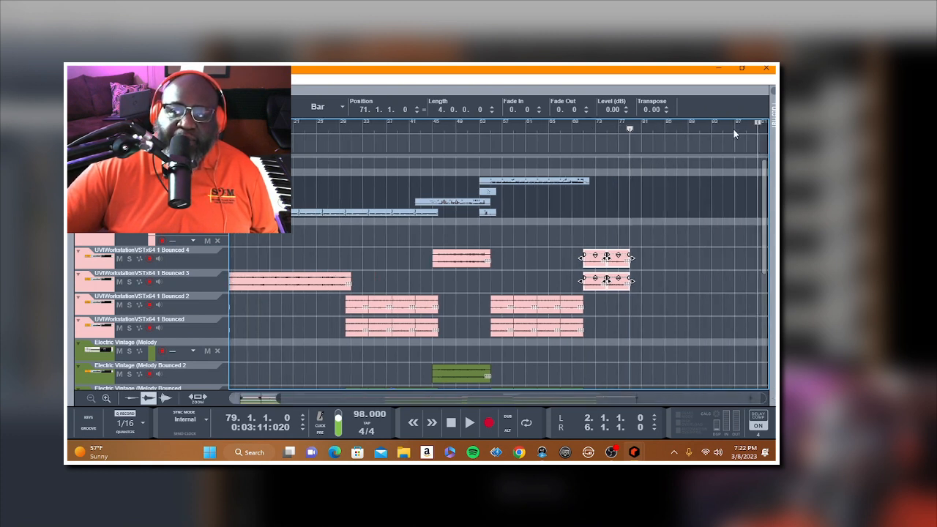
pyautogui.moveTo(758, 125); pyautogui.dragTo(661, 139)
pyautogui.hscroll(-2, 642, 144)
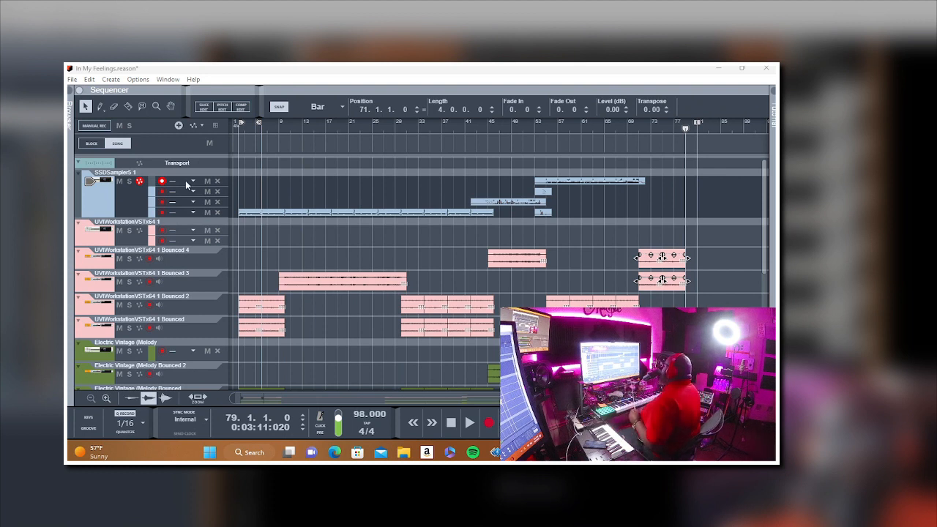
pyautogui.click(452, 424)
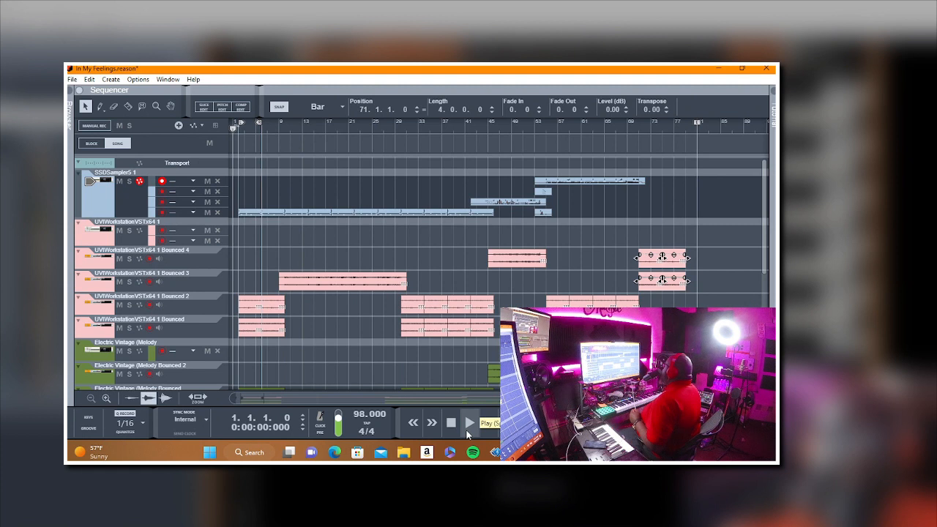
pyautogui.click(469, 432)
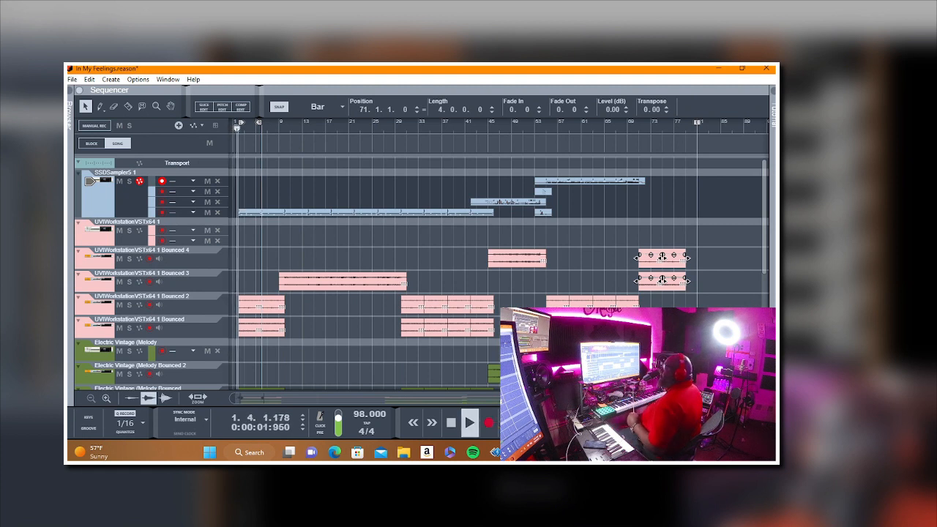